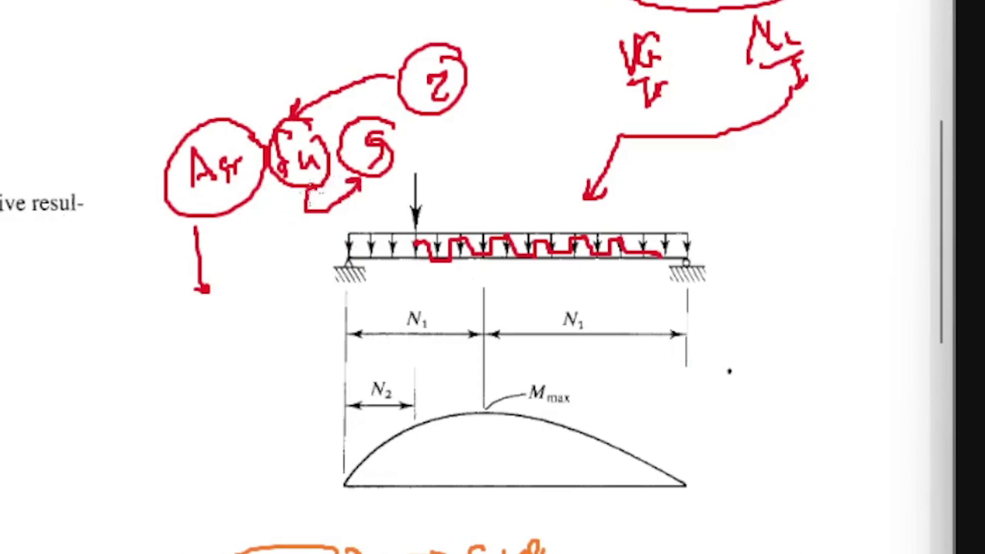
Draw a red check mark and an X beside the beam diagram, below the short downward arrow
{"action": "left_click_drag", "start_coordinate": [202, 408], "coordinate": [287, 336]}
{"action": "left_click_drag", "start_coordinate": [294, 385], "coordinate": [270, 435]}
{"action": "left_click_drag", "start_coordinate": [264, 394], "coordinate": [311, 423]}
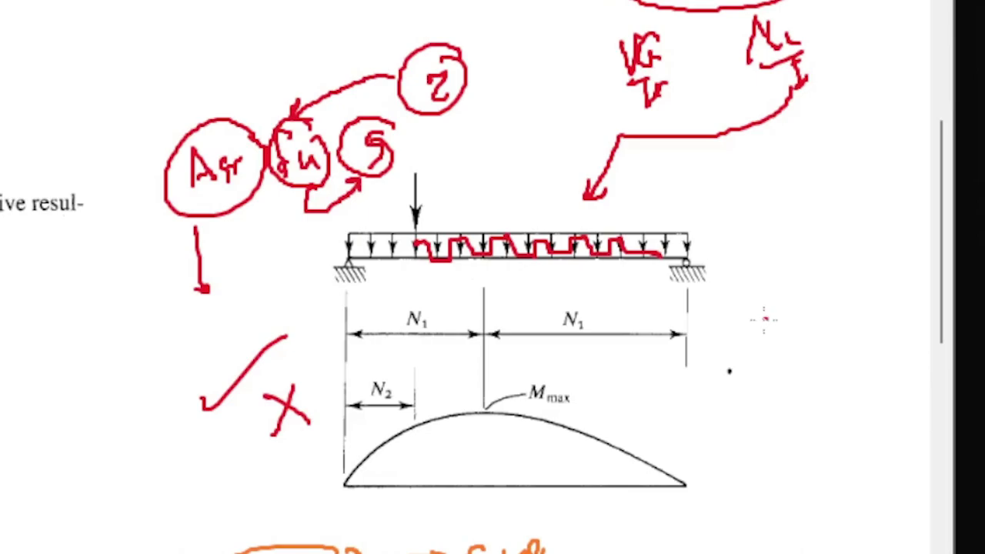
{"action": "mouse_move", "coordinate": [771, 324]}
{"action": "left_mouse_down"}
{"action": "mouse_move", "coordinate": [773, 348]}
{"action": "mouse_move", "coordinate": [768, 305]}
{"action": "left_mouse_up"}
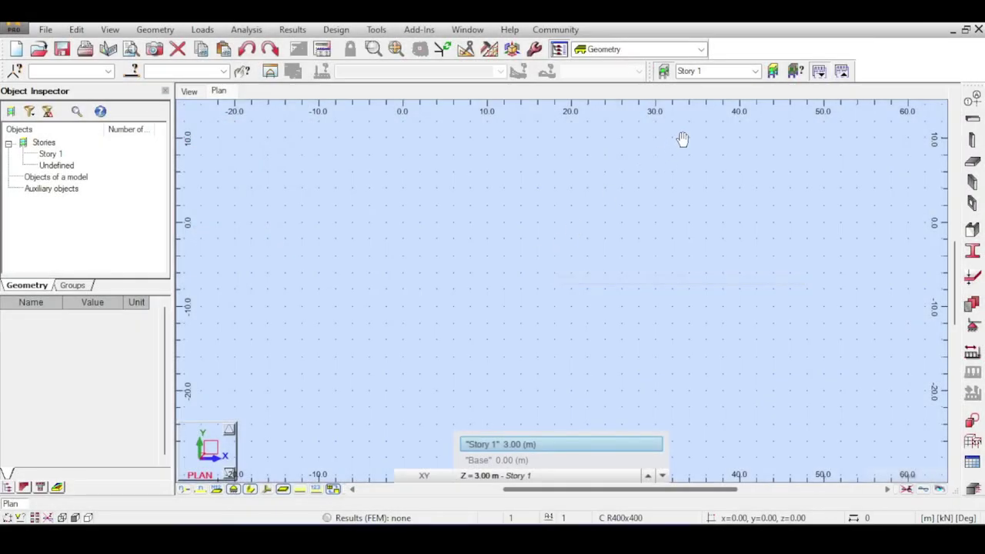
Switch to Robot Structural Analysis and open the Autodesk App Store from its add-ins
{"action": "right_click", "coordinate": [528, 104]}
{"action": "left_click", "coordinate": [580, 112]}
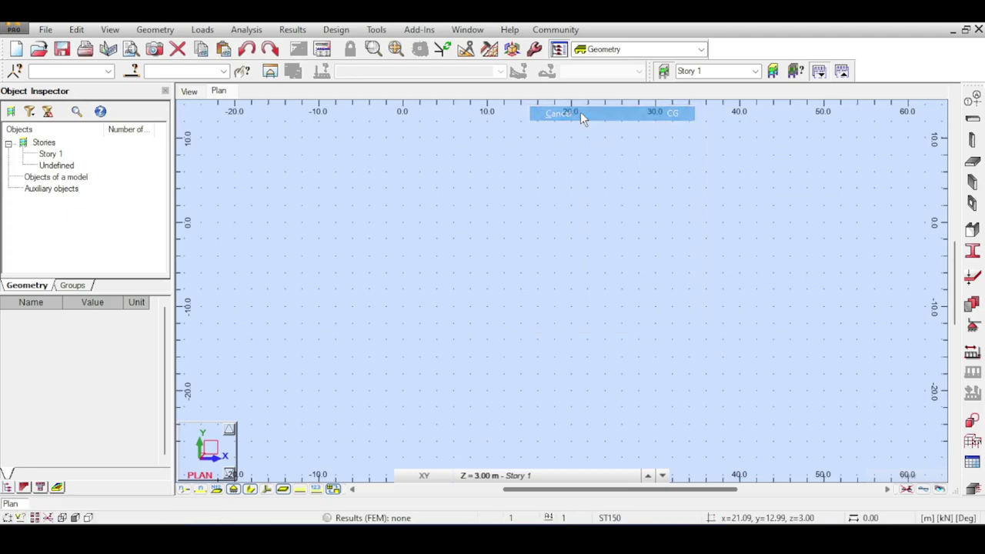
{"action": "left_click", "coordinate": [433, 31]}
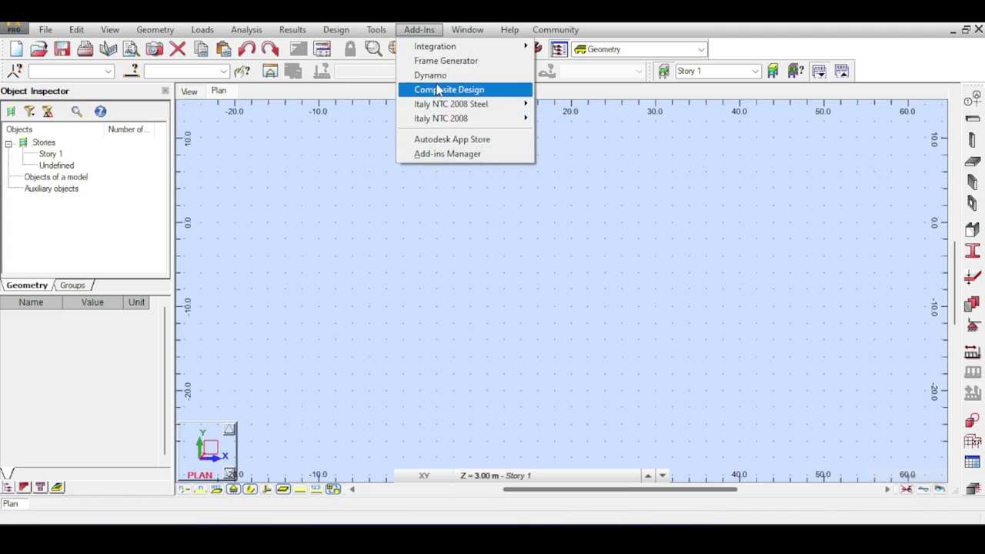
{"action": "left_click", "coordinate": [449, 141]}
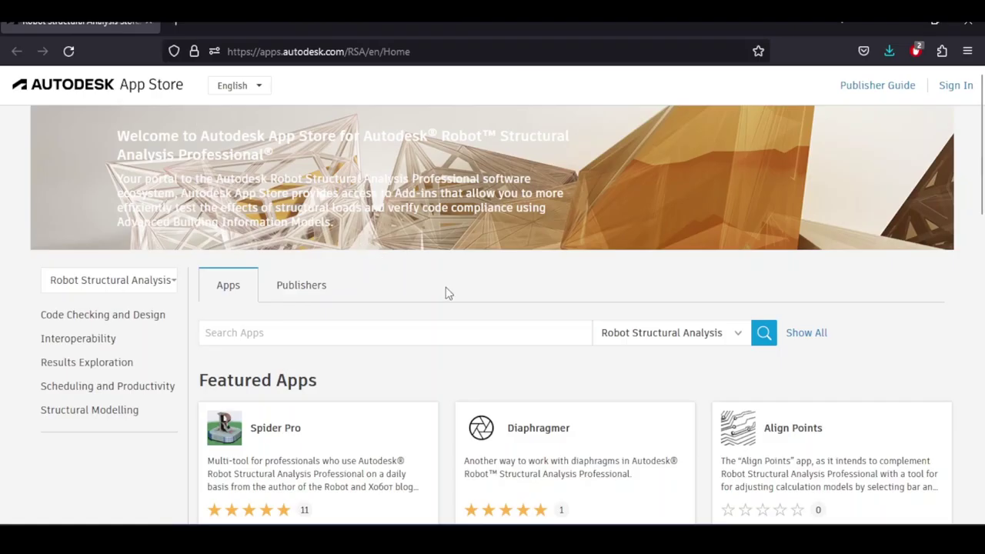
Browse the featured and most popular Robot Structural Analysis apps, including the Composite Beam Design Extension 2022
{"action": "scroll", "coordinate": [485, 315], "scroll_direction": "down", "scroll_amount": 5}
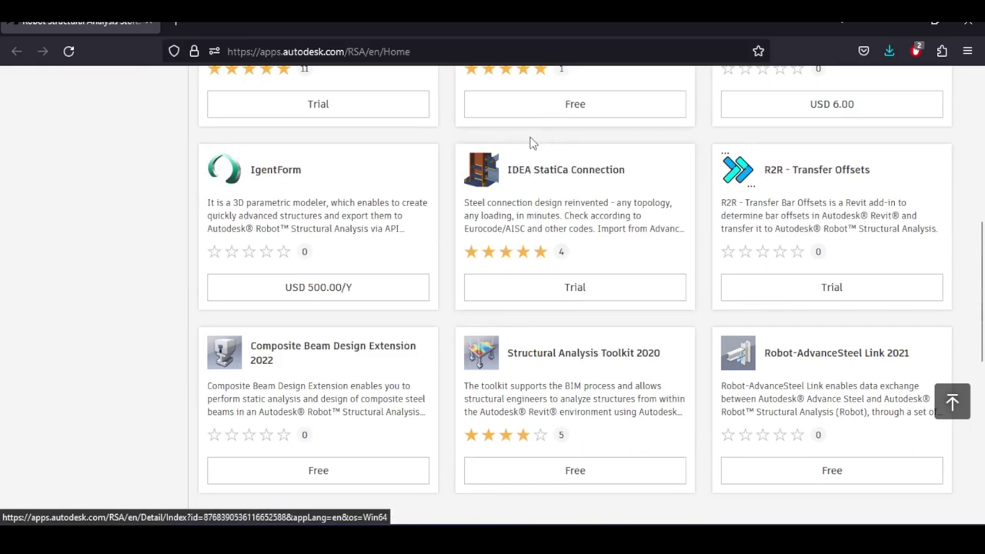
{"action": "scroll", "coordinate": [654, 163], "scroll_direction": "down", "scroll_amount": 2}
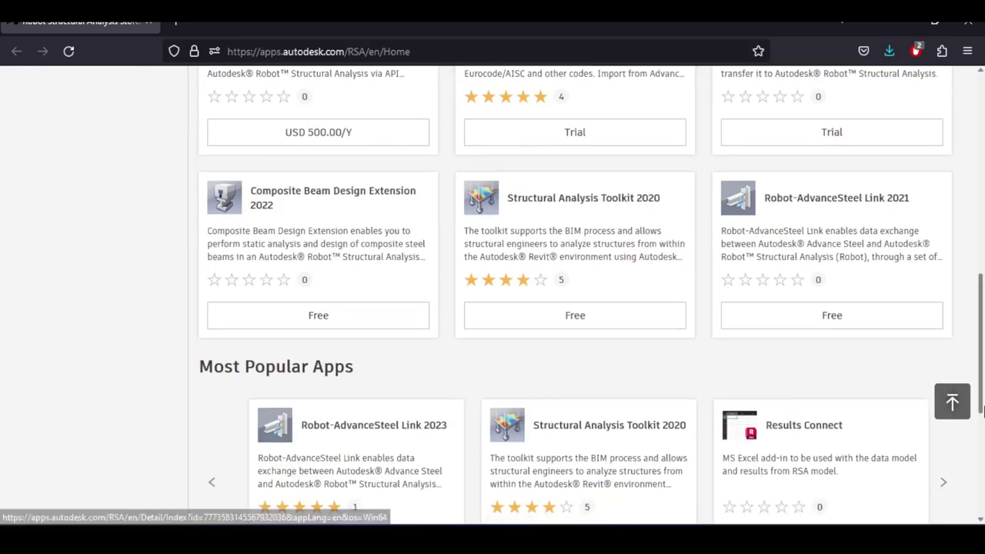
{"action": "scroll", "coordinate": [983, 412], "scroll_direction": "down", "scroll_amount": 4}
{"action": "scroll", "coordinate": [847, 425], "scroll_direction": "up", "scroll_amount": 2}
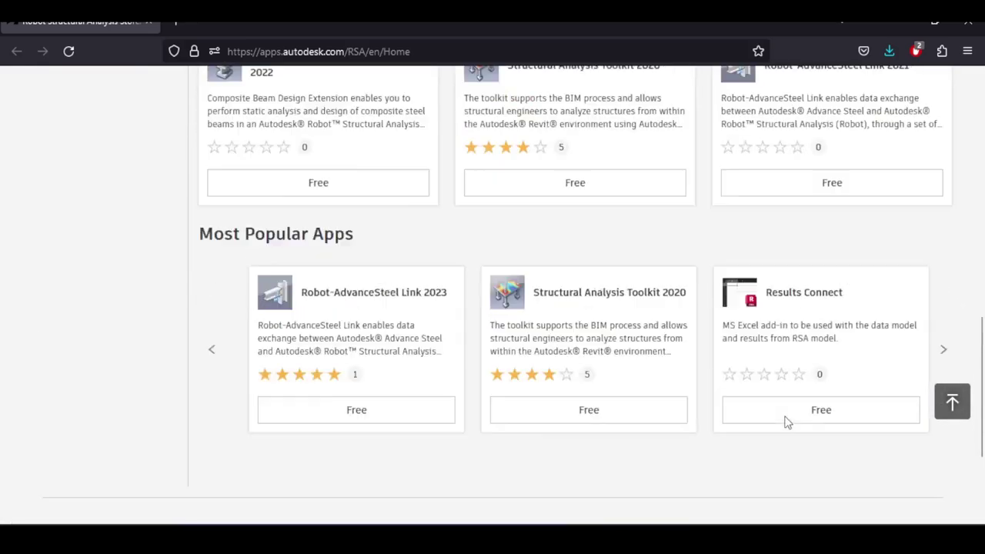
{"action": "scroll", "coordinate": [786, 422], "scroll_direction": "up", "scroll_amount": 7}
{"action": "scroll", "coordinate": [785, 420], "scroll_direction": "down", "scroll_amount": 5}
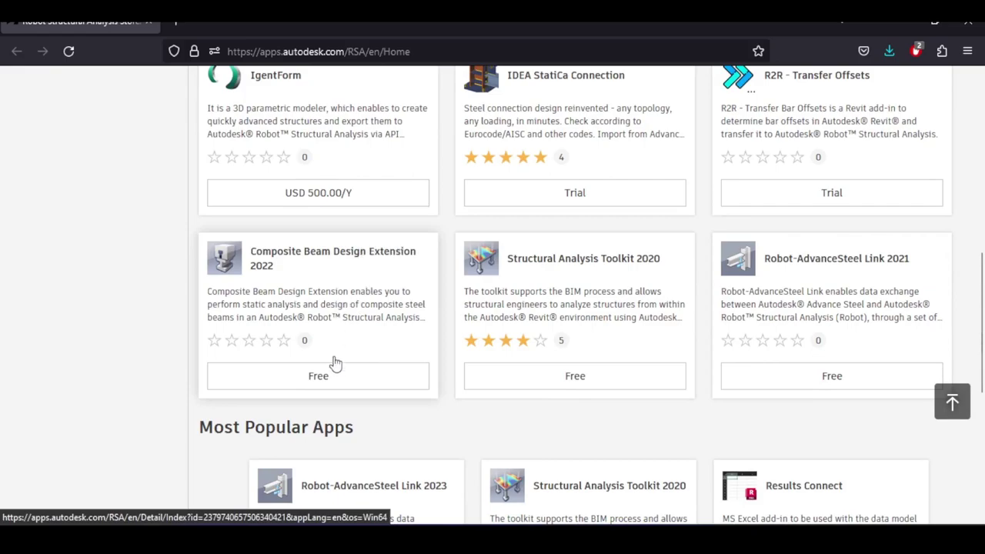
{"action": "scroll", "coordinate": [808, 449], "scroll_direction": "up", "scroll_amount": 3}
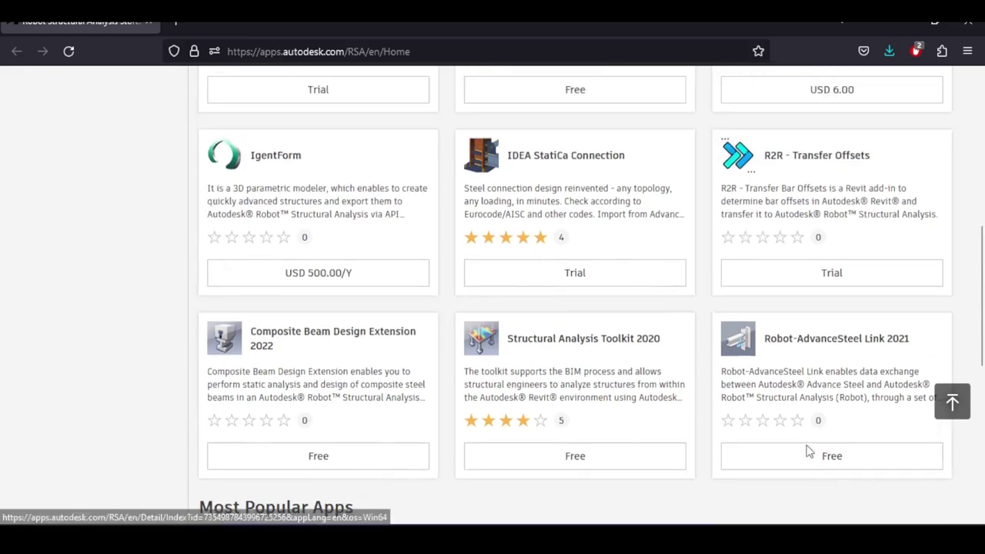
{"action": "scroll", "coordinate": [671, 384], "scroll_direction": "down", "scroll_amount": 2}
{"action": "scroll", "coordinate": [412, 362], "scroll_direction": "up", "scroll_amount": 2}
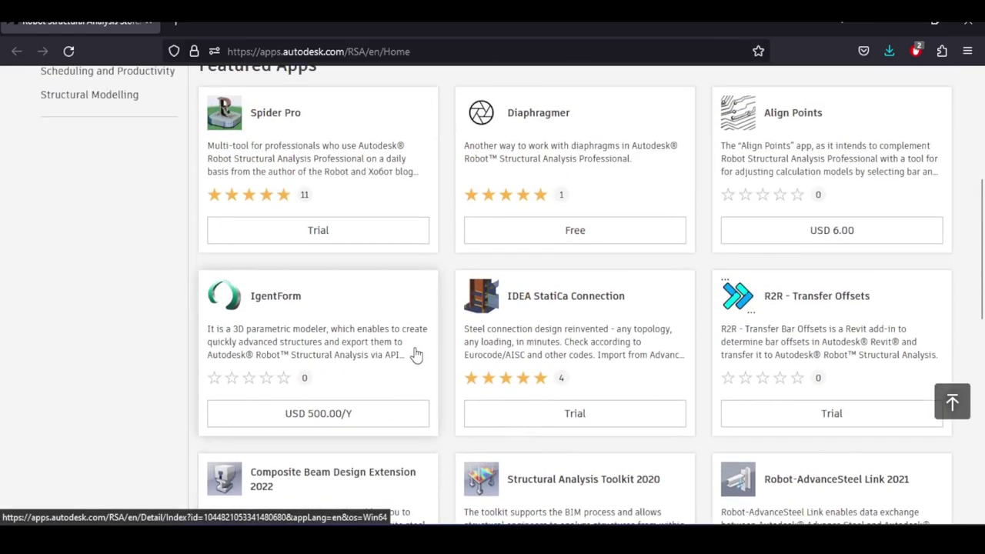
{"action": "scroll", "coordinate": [412, 343], "scroll_direction": "down", "scroll_amount": 2}
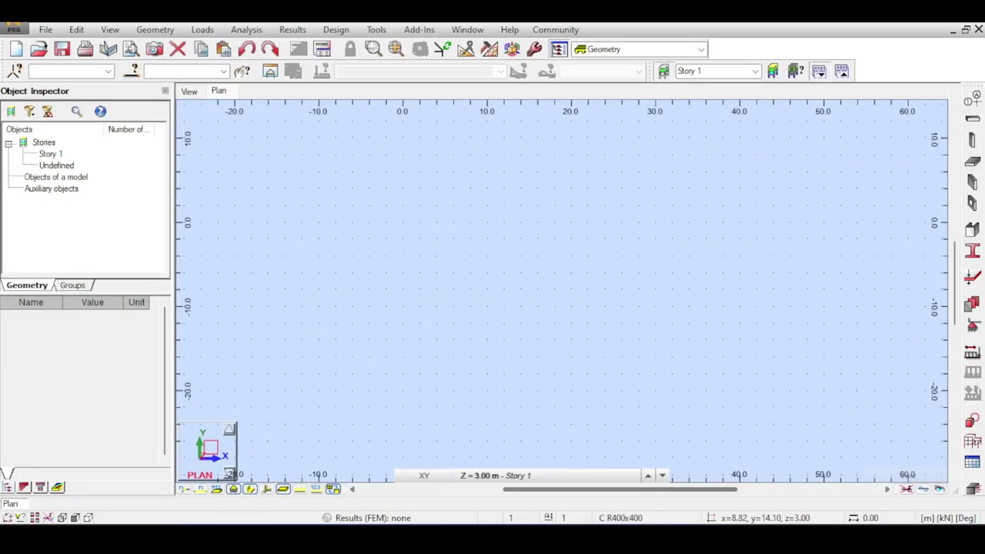
Return to Robot Structural Analysis and try to launch the Composite Design add-in on the empty model
{"action": "left_click", "coordinate": [419, 30]}
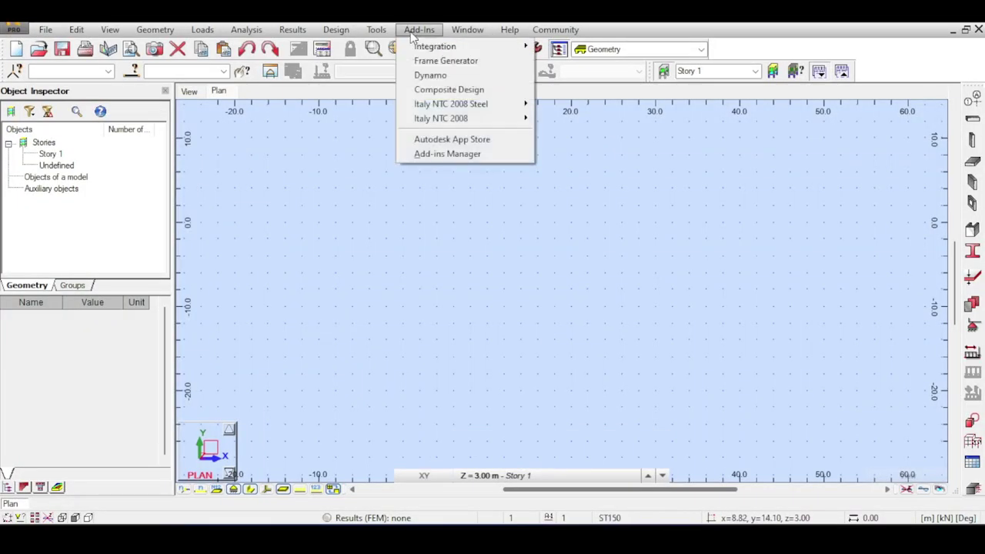
{"action": "left_click", "coordinate": [457, 91]}
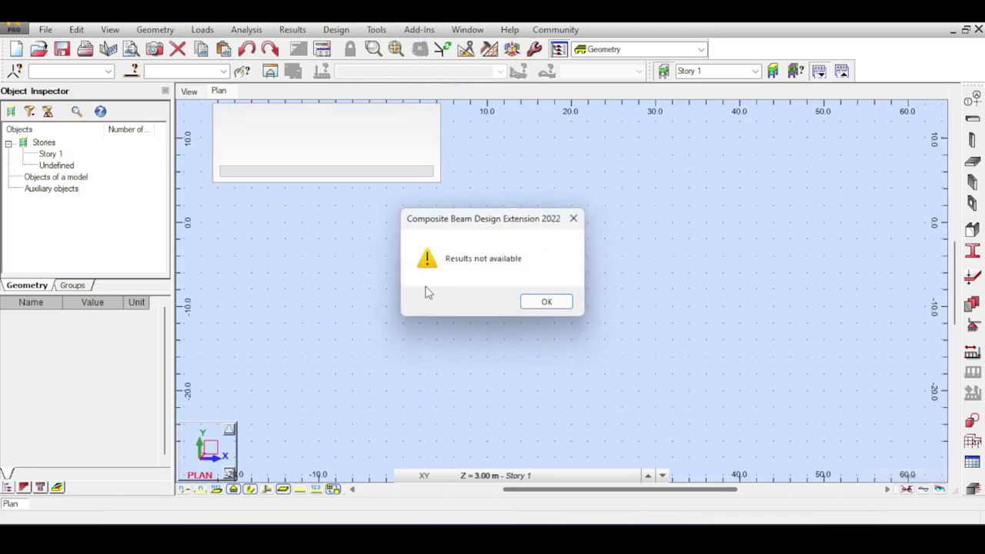
{"action": "left_click", "coordinate": [555, 307]}
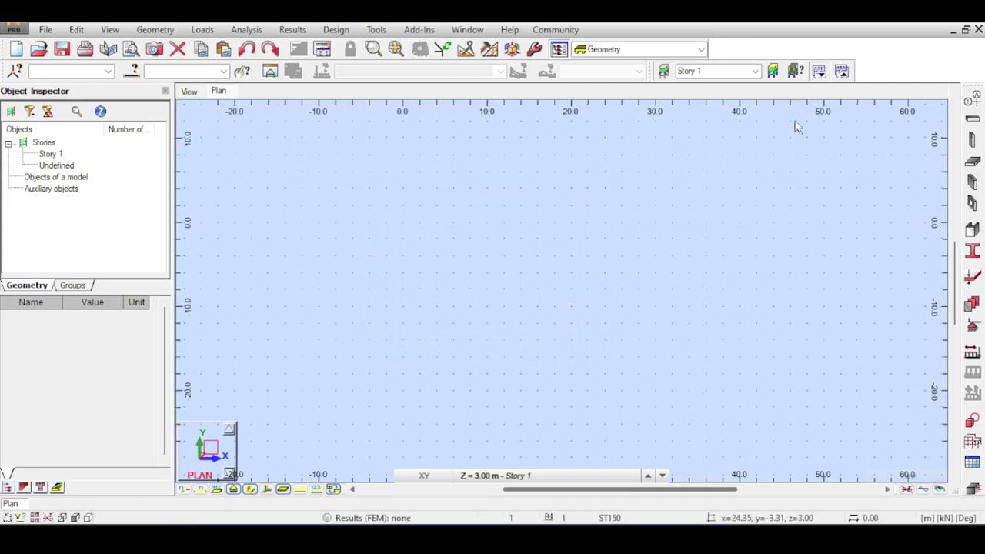
Define Cartesian structural axes in the X direction at positions 0, 5 and 10 m
{"action": "left_click", "coordinate": [974, 98]}
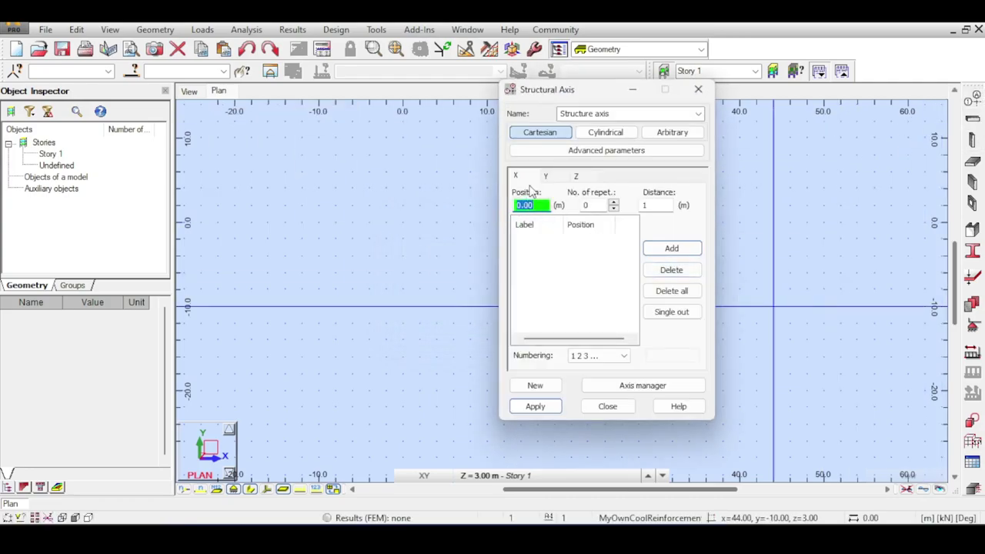
{"action": "key", "text": "Return"}
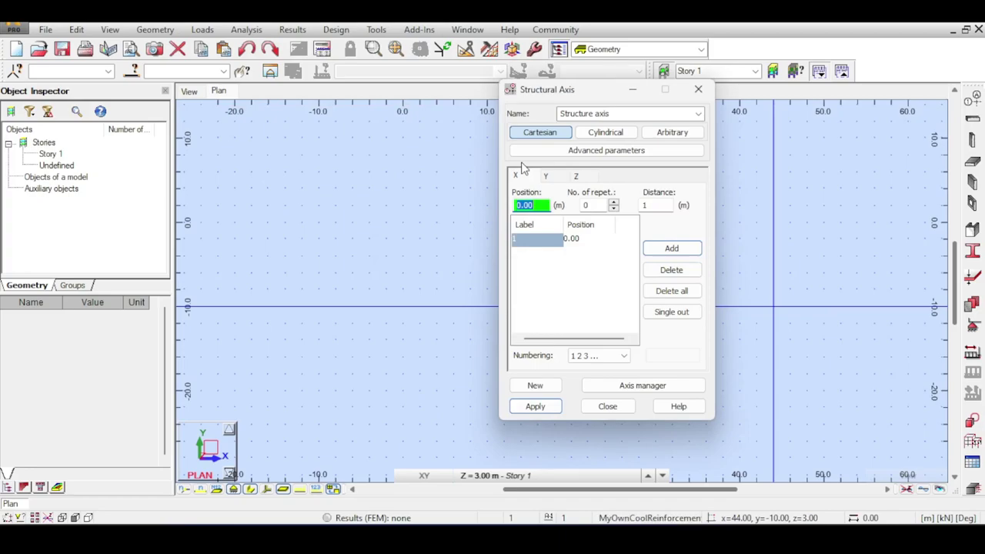
{"action": "type", "text": "5"}
{"action": "key", "text": "Return"}
{"action": "type", "text": "10"}
{"action": "key", "text": "Return"}
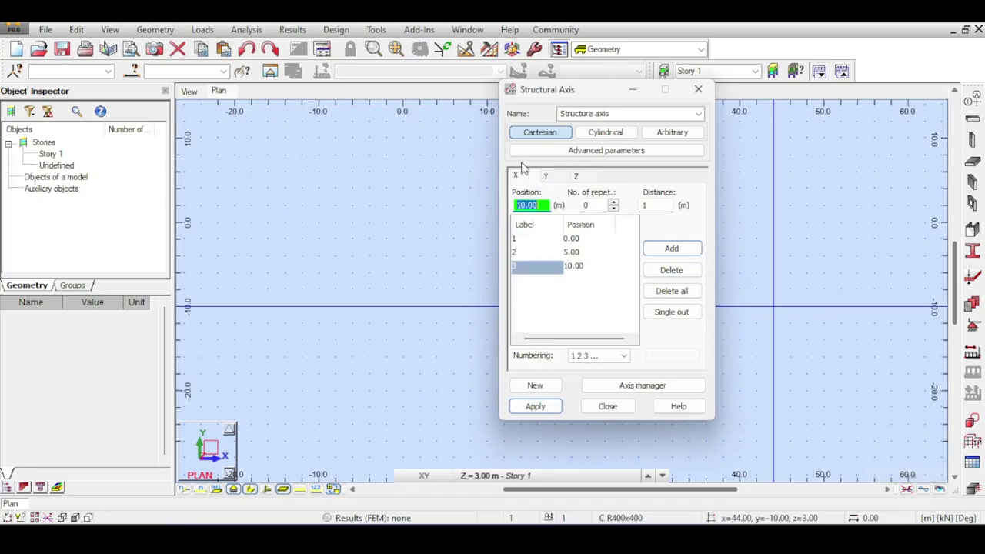
Add Y-direction axes at 0 and 8 m, keep the story levels for Z, and apply the axis grid
{"action": "left_click", "coordinate": [548, 177]}
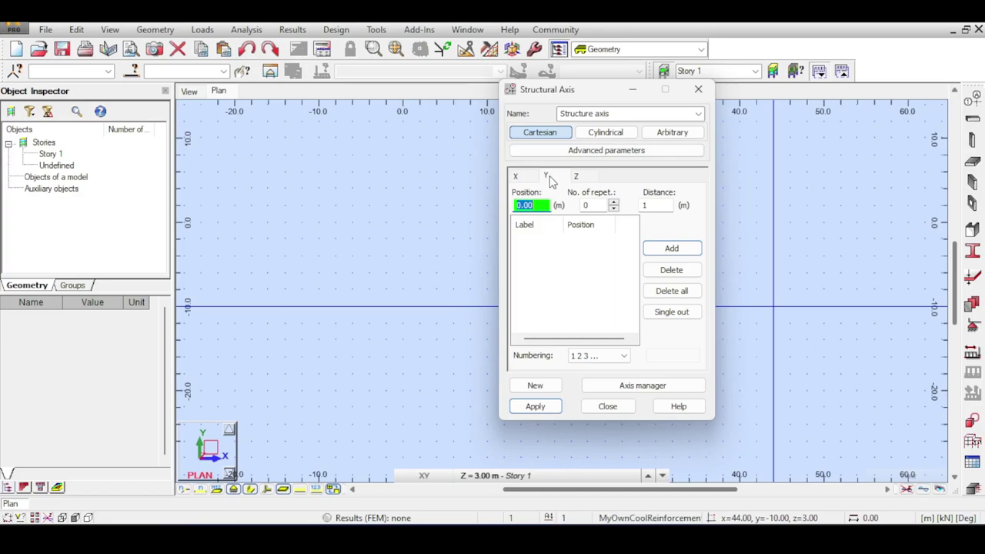
{"action": "key", "text": "Return"}
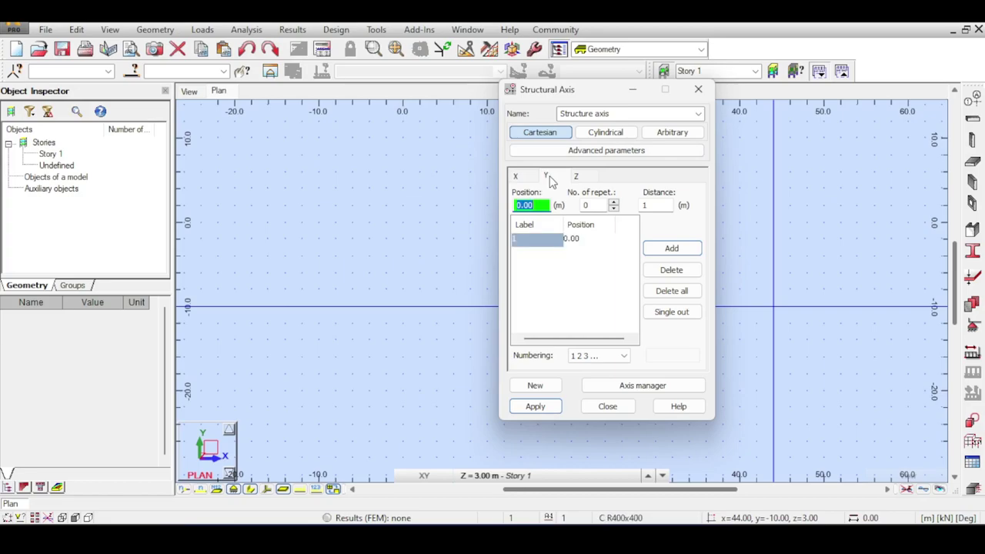
{"action": "type", "text": "8"}
{"action": "key", "text": "Return"}
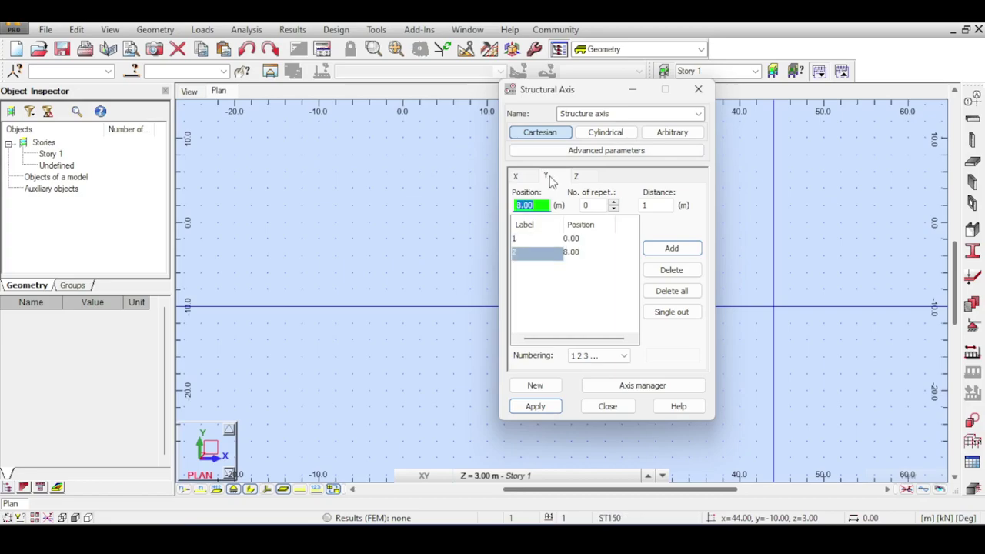
{"action": "left_click", "coordinate": [590, 176]}
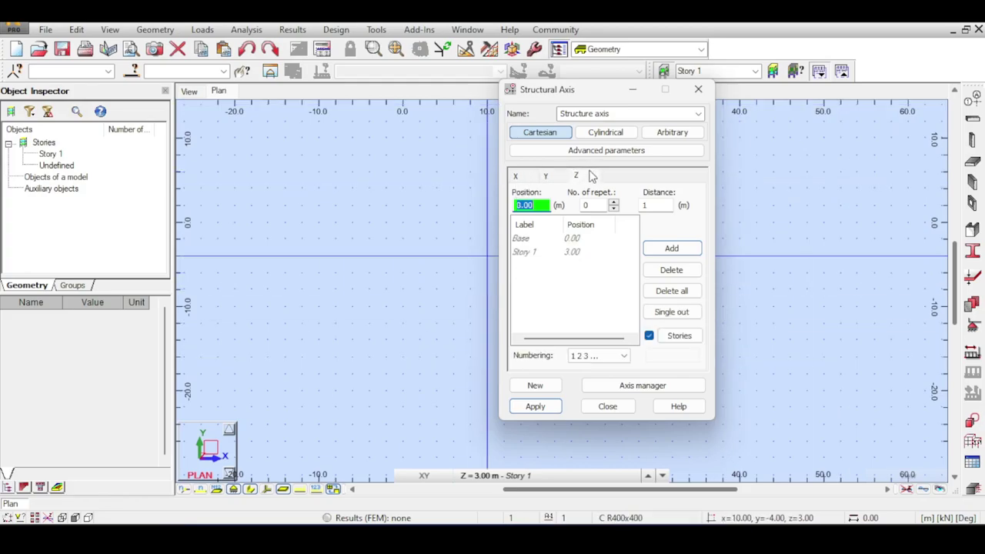
{"action": "left_click", "coordinate": [535, 406]}
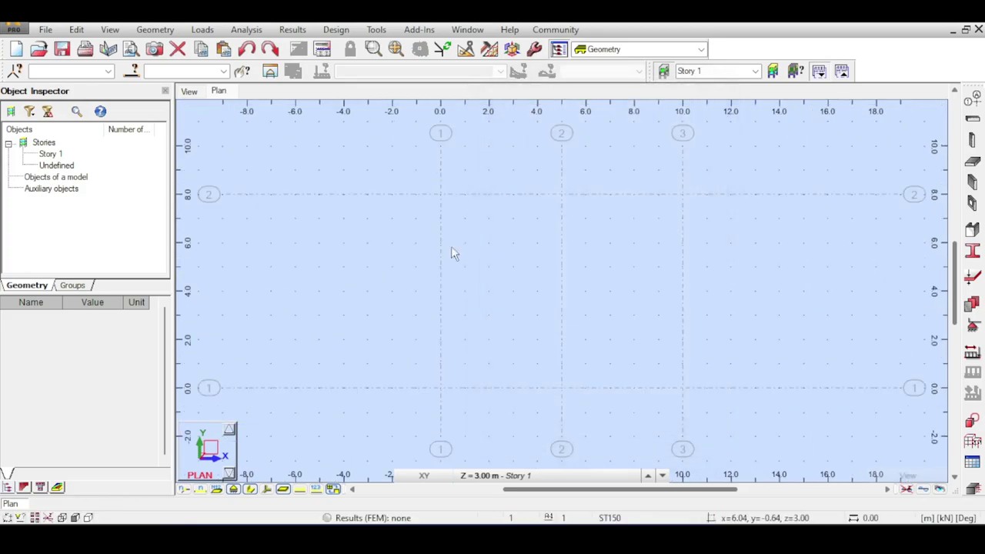
In the 3D view, model three 8 m W 16x40 steel beams at Story 1 along X axes 3, 2 and 1
{"action": "left_click", "coordinate": [190, 91]}
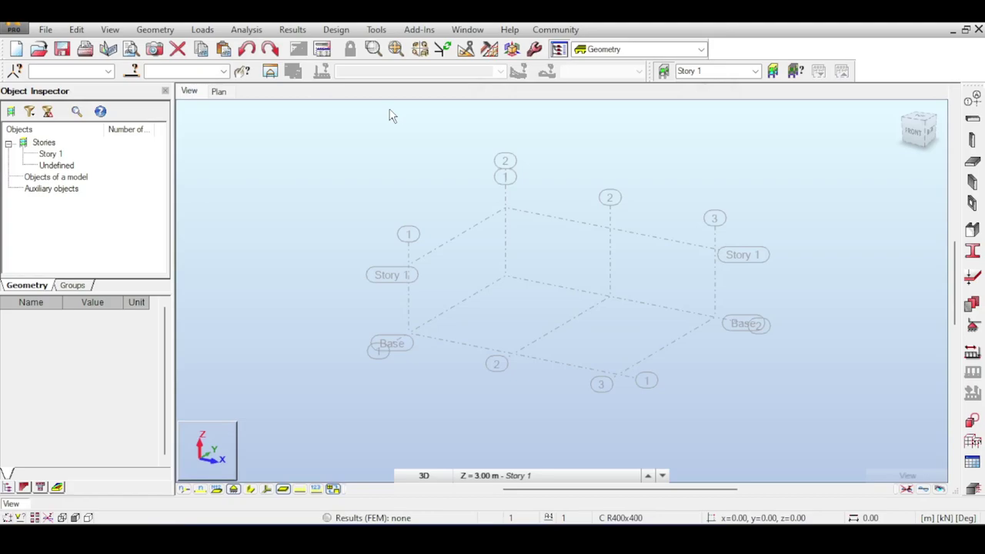
{"action": "left_click", "coordinate": [976, 122]}
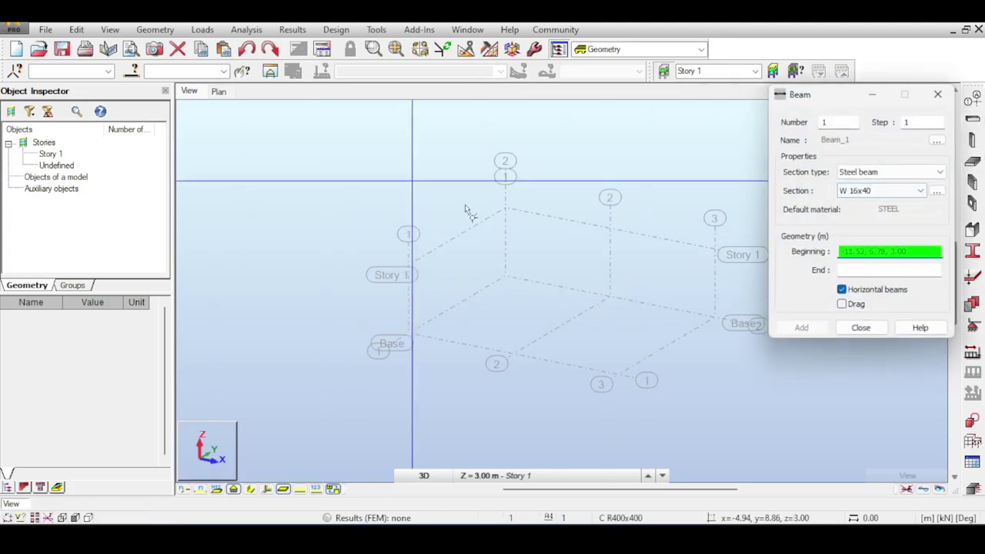
{"action": "middle_click_drag", "start_coordinate": [615, 165], "coordinate": [521, 176]}
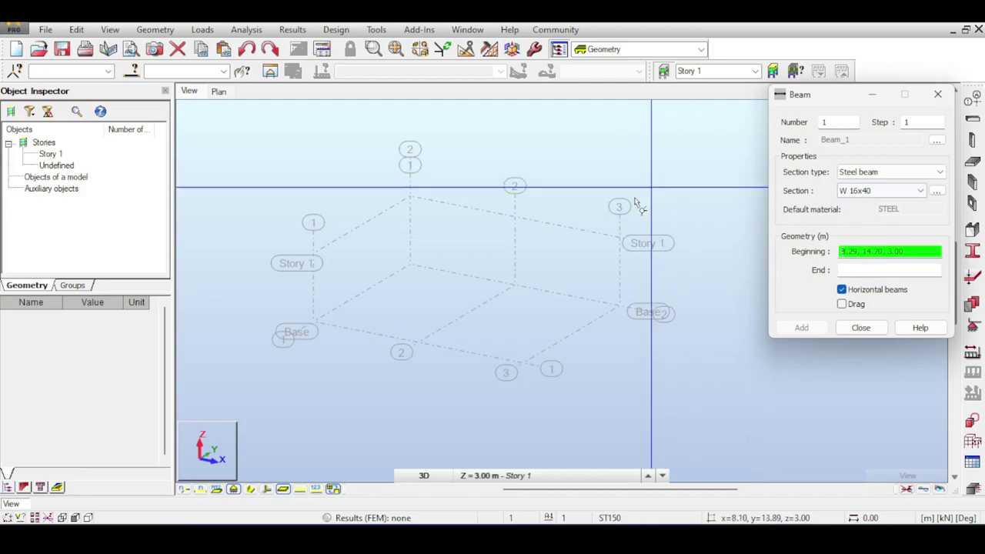
{"action": "left_click", "coordinate": [621, 236]}
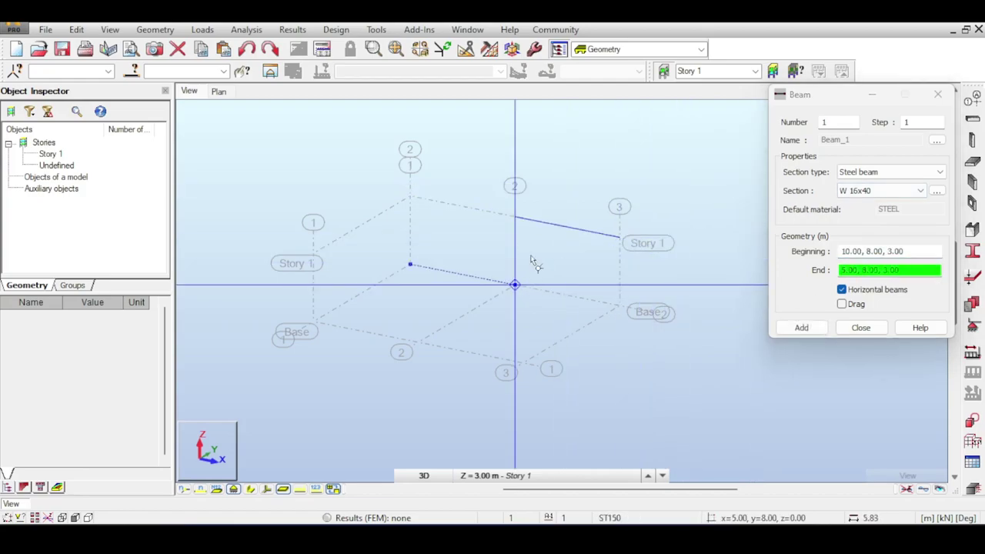
{"action": "middle_click_drag", "start_coordinate": [517, 232], "coordinate": [483, 217]}
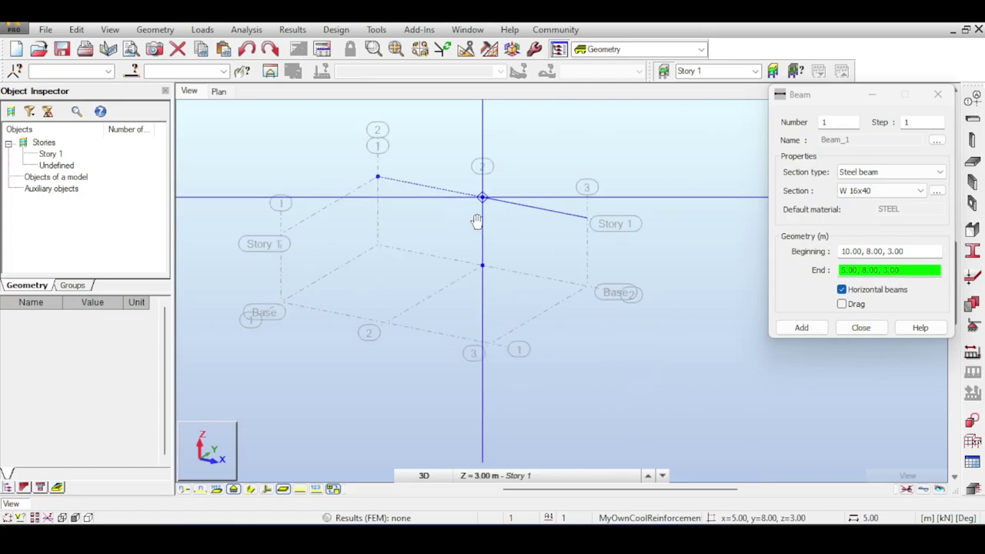
{"action": "left_click", "coordinate": [491, 275]}
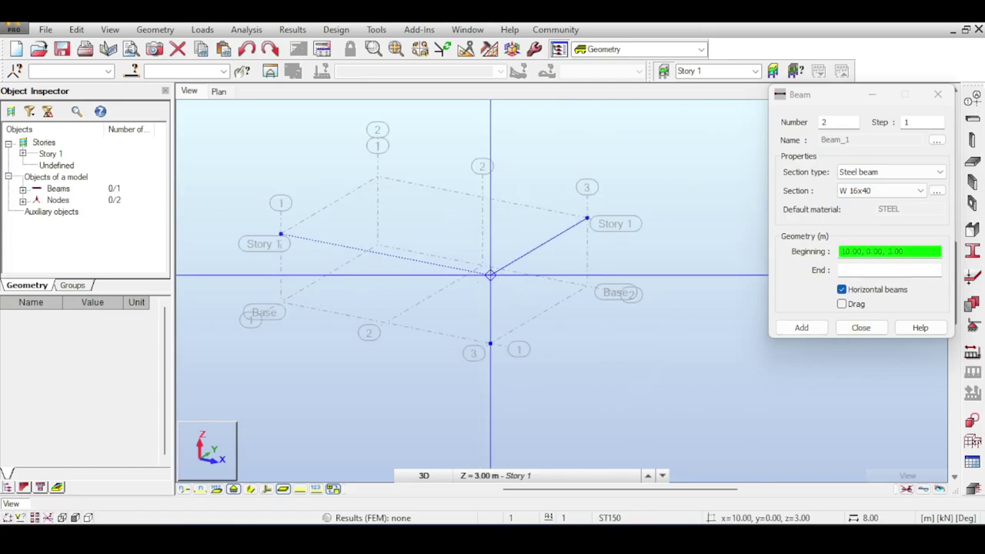
{"action": "left_click", "coordinate": [482, 197]}
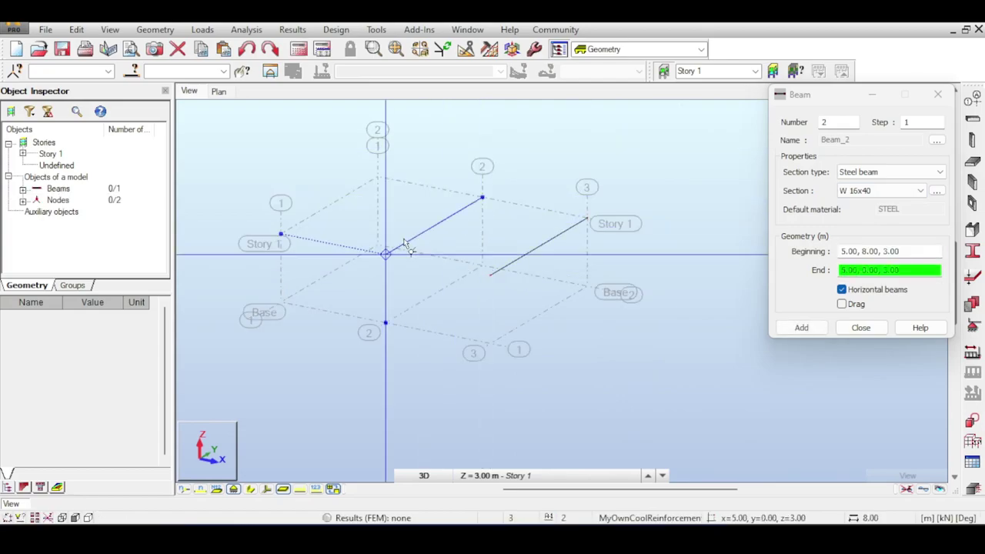
{"action": "left_click", "coordinate": [404, 241]}
{"action": "left_click", "coordinate": [379, 179]}
{"action": "left_click", "coordinate": [282, 233]}
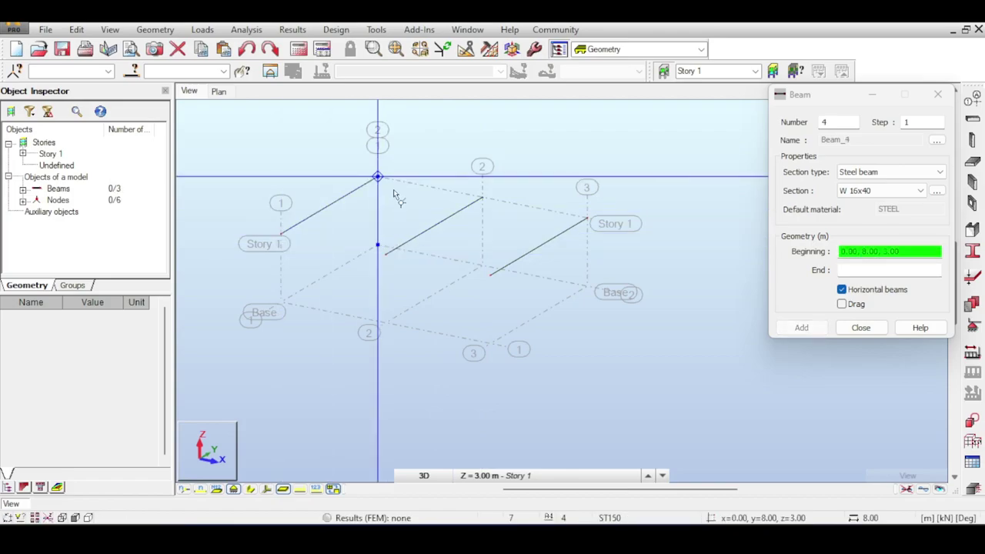
Add two 10 m W 16x40 steel edge beams at Story 1 along Y axes 2 and 1, and end beam creation
{"action": "left_click", "coordinate": [587, 219]}
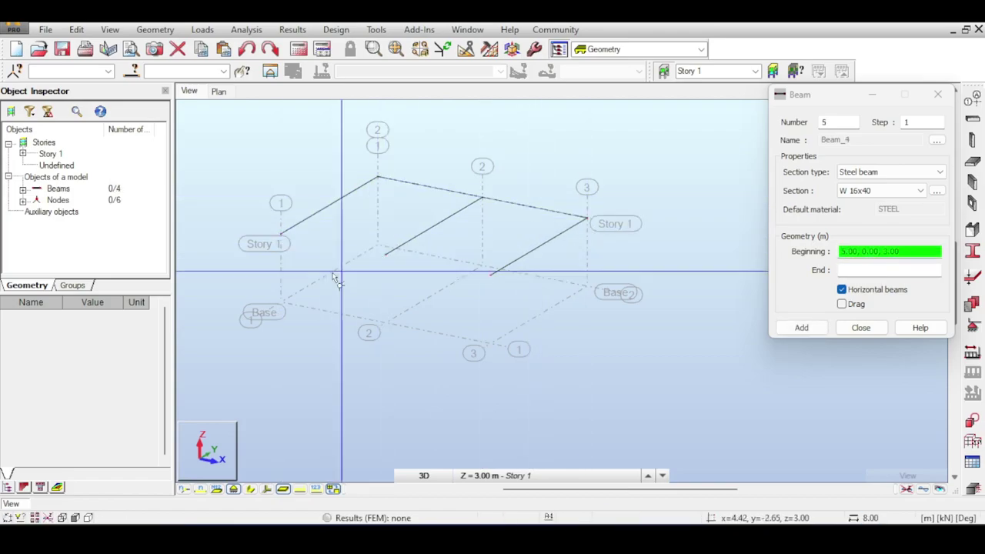
{"action": "left_click", "coordinate": [302, 244]}
{"action": "left_click", "coordinate": [490, 277]}
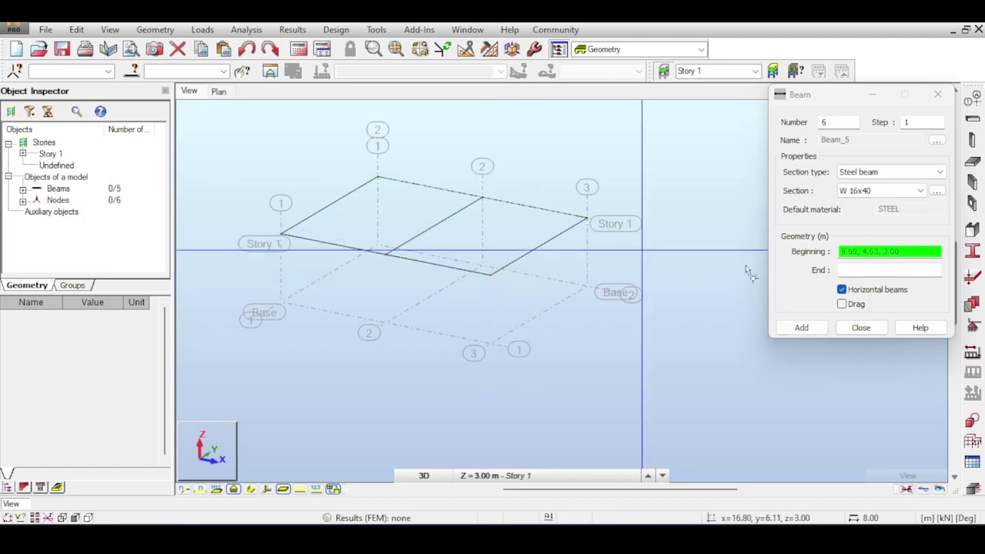
{"action": "left_click", "coordinate": [861, 327]}
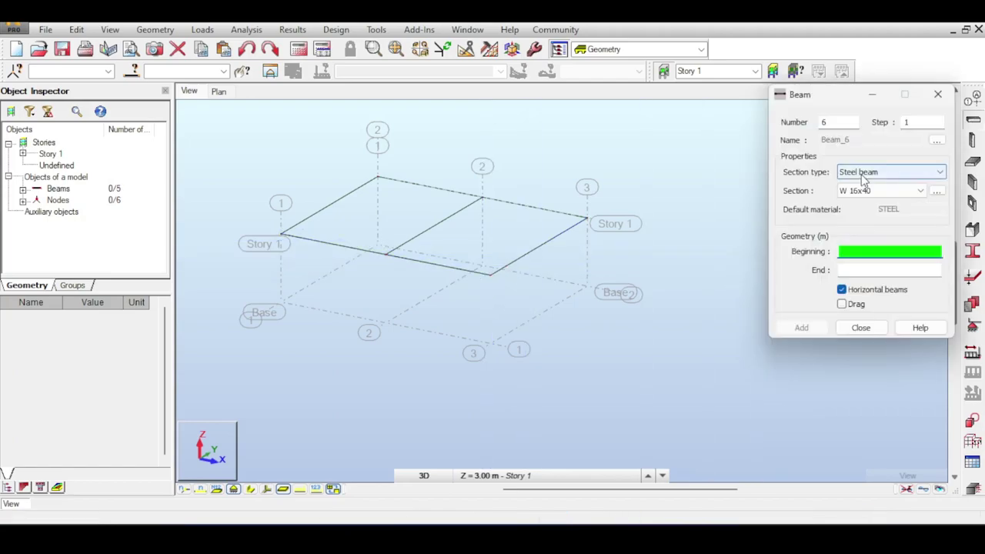
{"action": "left_click", "coordinate": [937, 94]}
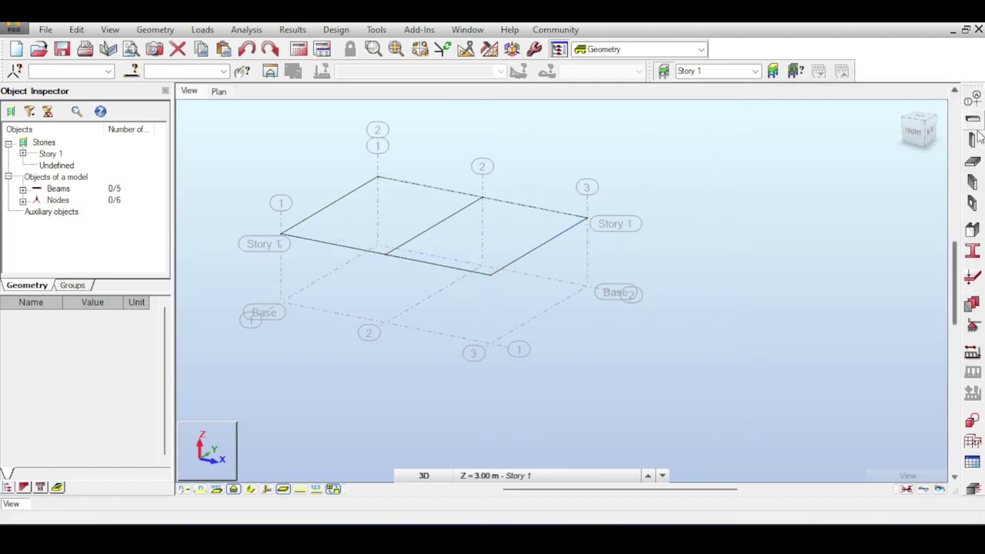
Place six 3 m high W 16x40 steel columns downward from all beam intersections at Story 1, and end column creation
{"action": "left_click", "coordinate": [972, 141]}
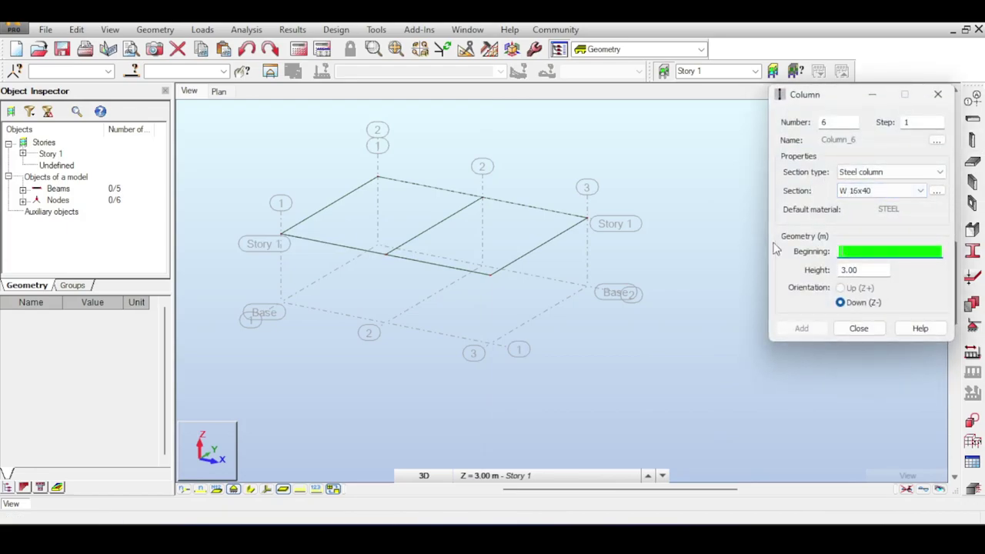
{"action": "left_click", "coordinate": [587, 219]}
{"action": "left_click", "coordinate": [482, 198]}
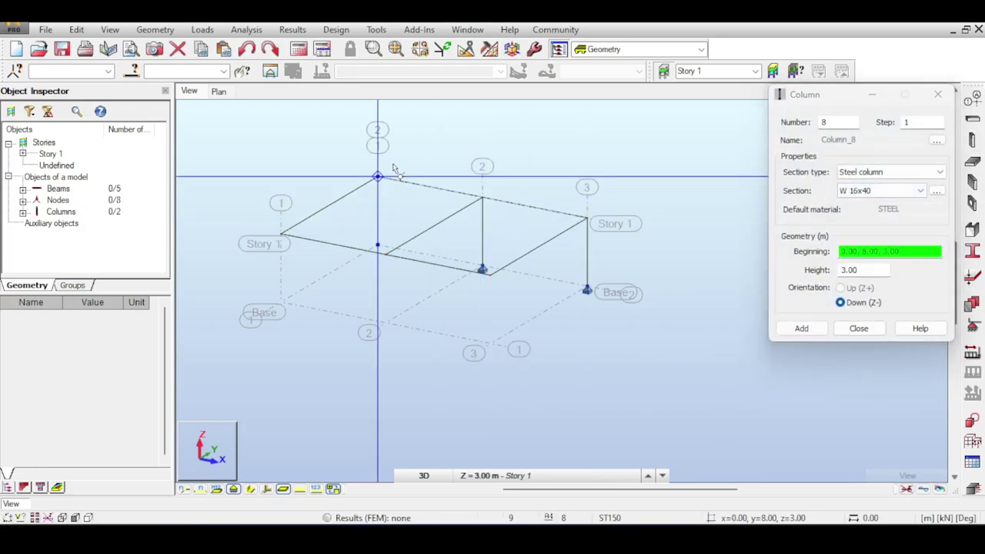
{"action": "left_click", "coordinate": [378, 177]}
{"action": "left_click", "coordinate": [281, 233]}
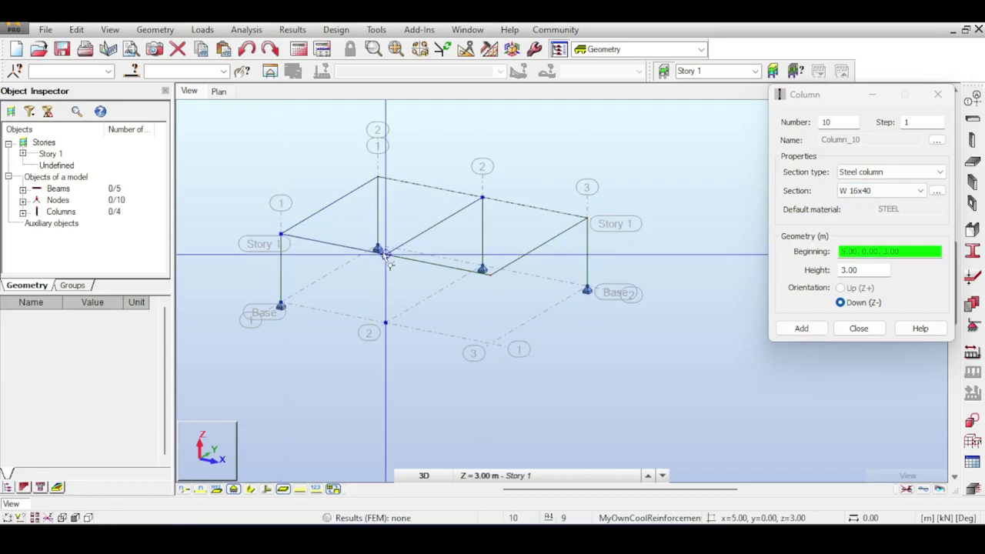
{"action": "left_click", "coordinate": [385, 250]}
{"action": "left_click", "coordinate": [490, 275]}
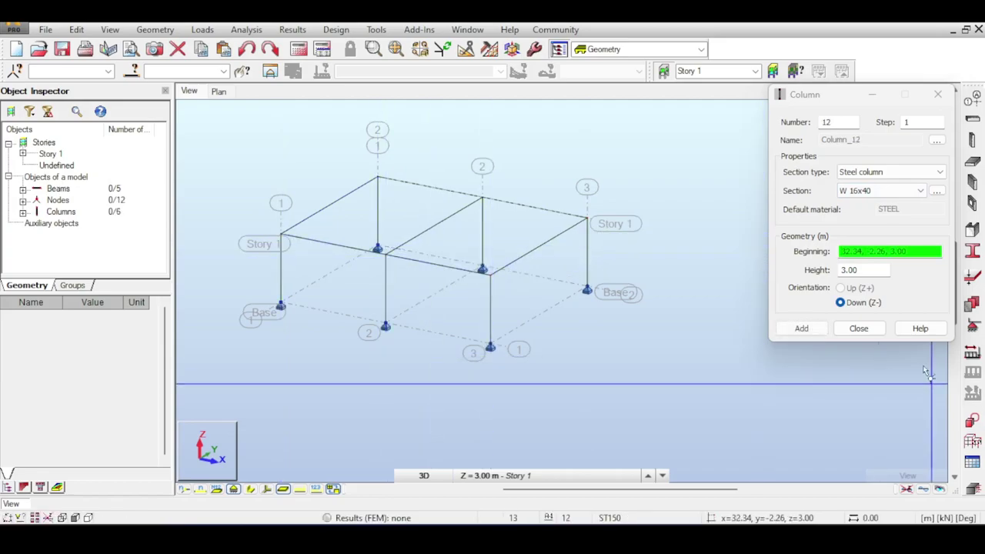
{"action": "left_click", "coordinate": [857, 330]}
Run the structural analysis and display the normalized My moment diagrams on the members for load case DL1
{"action": "left_click", "coordinate": [299, 49]}
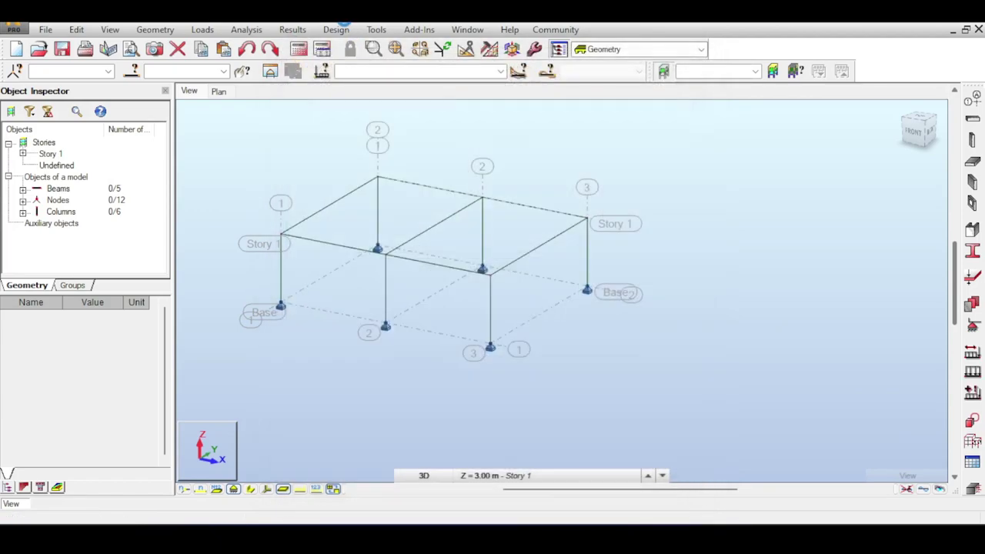
{"action": "left_click", "coordinate": [338, 29]}
{"action": "mouse_move", "coordinate": [385, 28]}
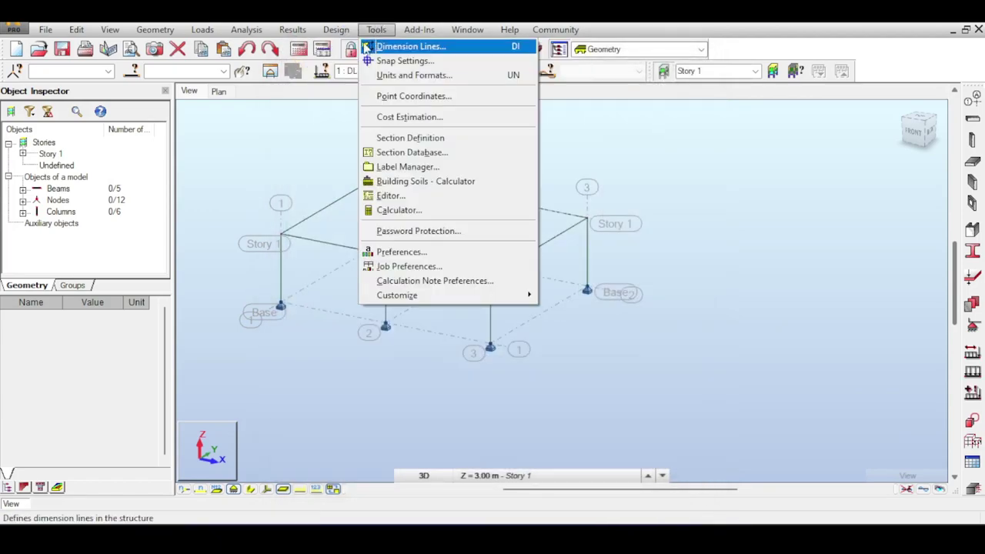
{"action": "mouse_move", "coordinate": [292, 29]}
{"action": "left_click", "coordinate": [351, 79]}
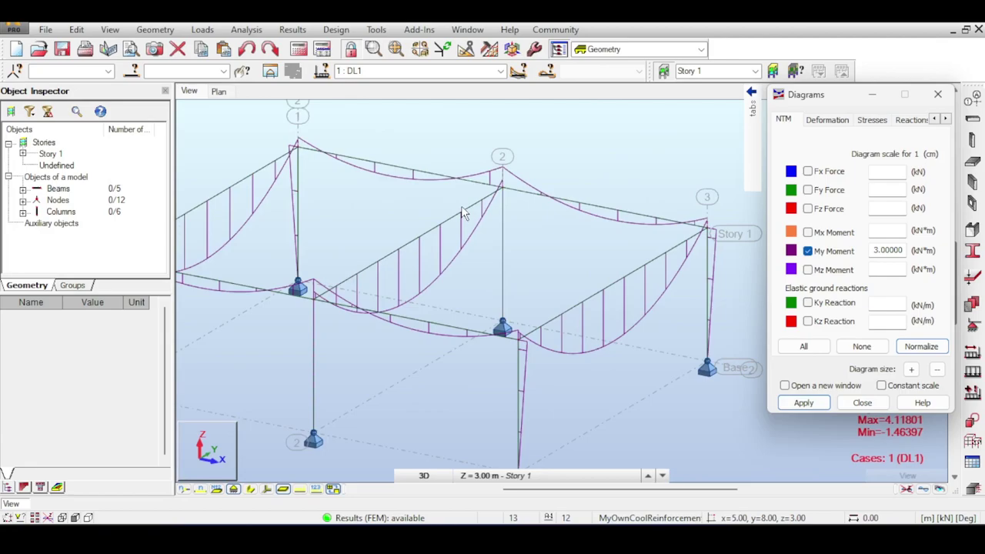
{"action": "left_click", "coordinate": [862, 403]}
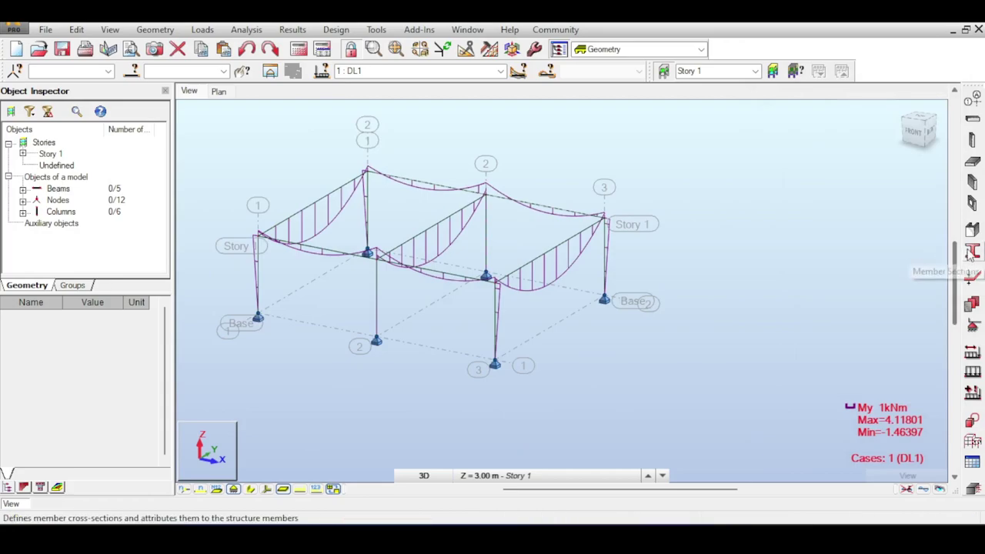
Start a floor with the Shell calculation model and begin a new thickness labelled RibbedSlab
{"action": "left_click", "coordinate": [970, 163]}
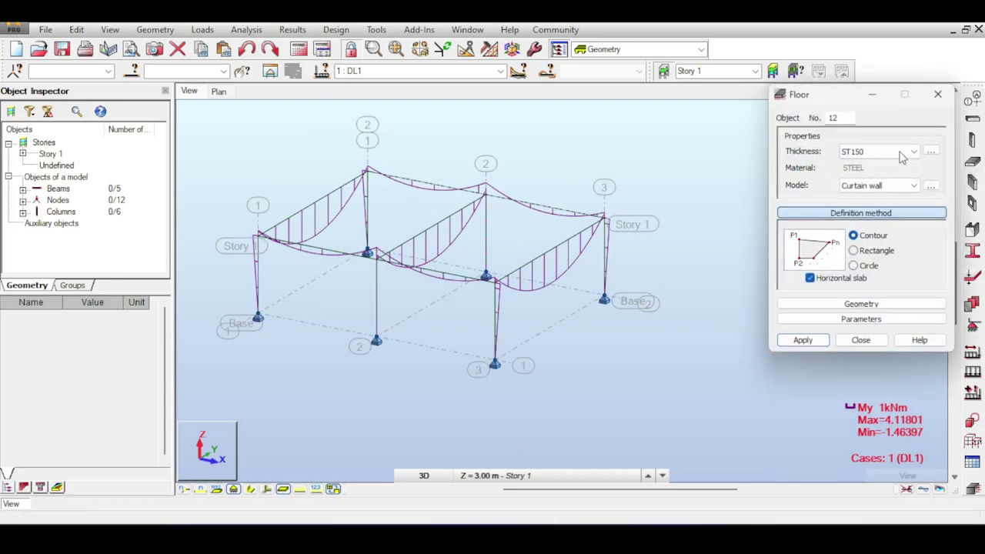
{"action": "left_click", "coordinate": [874, 194]}
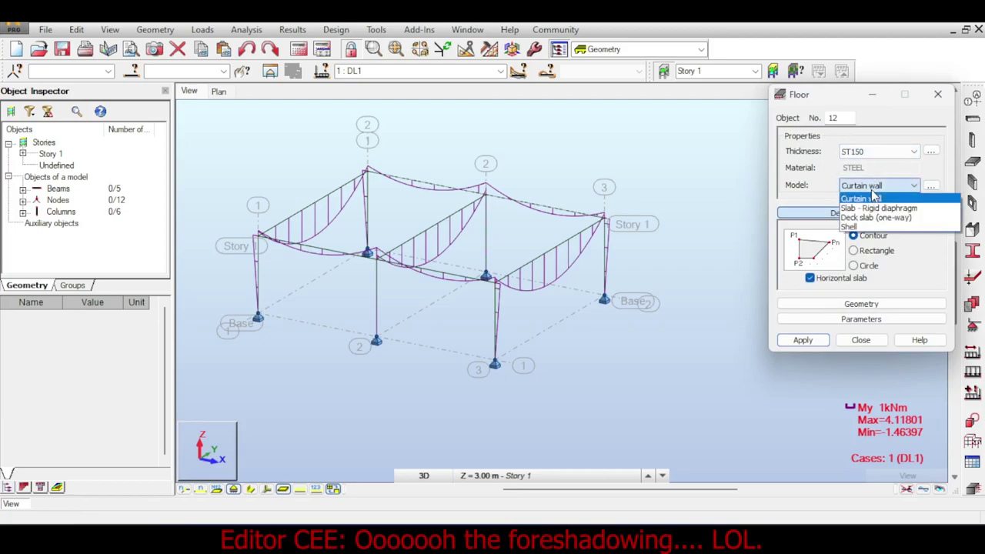
{"action": "left_click", "coordinate": [867, 223]}
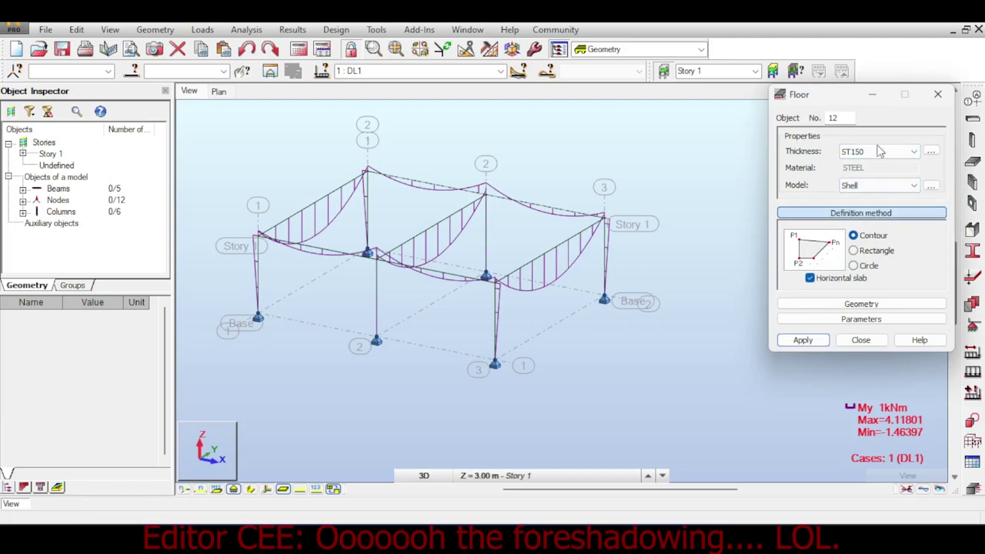
{"action": "left_click", "coordinate": [930, 150]}
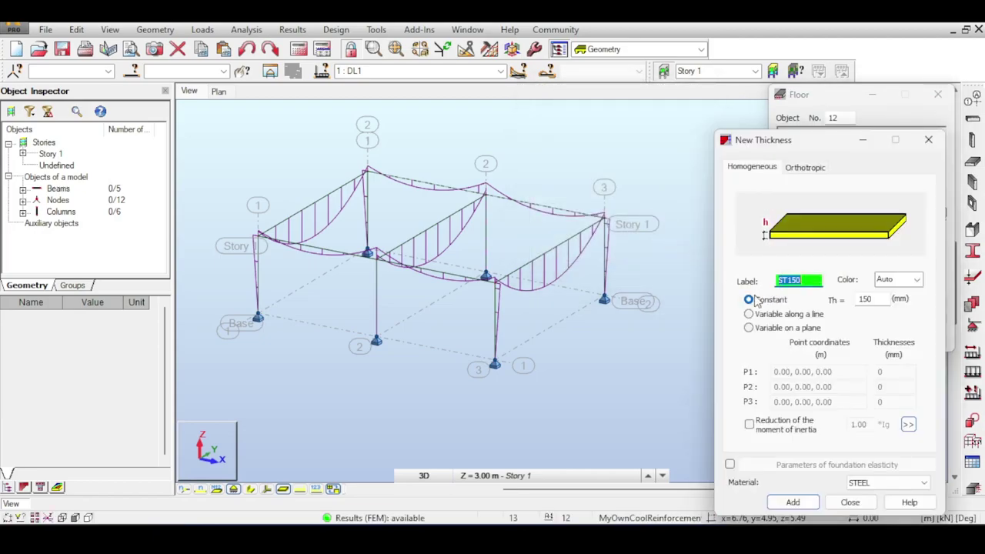
{"action": "type", "text": "RibbedSlab"}
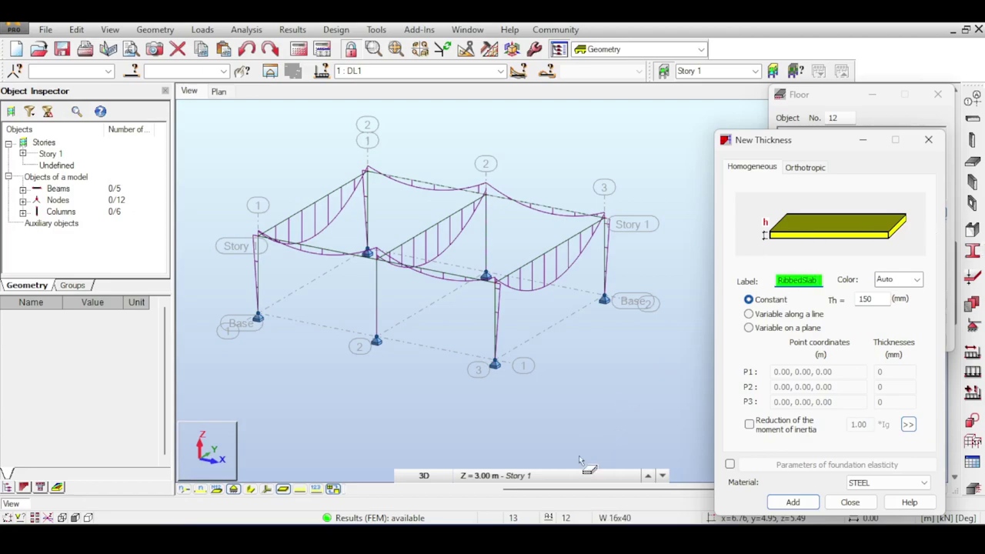
Switch to the Paint sketches and draw a red arrow pointing down into the ribs of the composite deck section
{"action": "key", "text": "alt+Tab"}
{"action": "scroll", "coordinate": [143, 150], "scroll_direction": "up", "scroll_amount": 5}
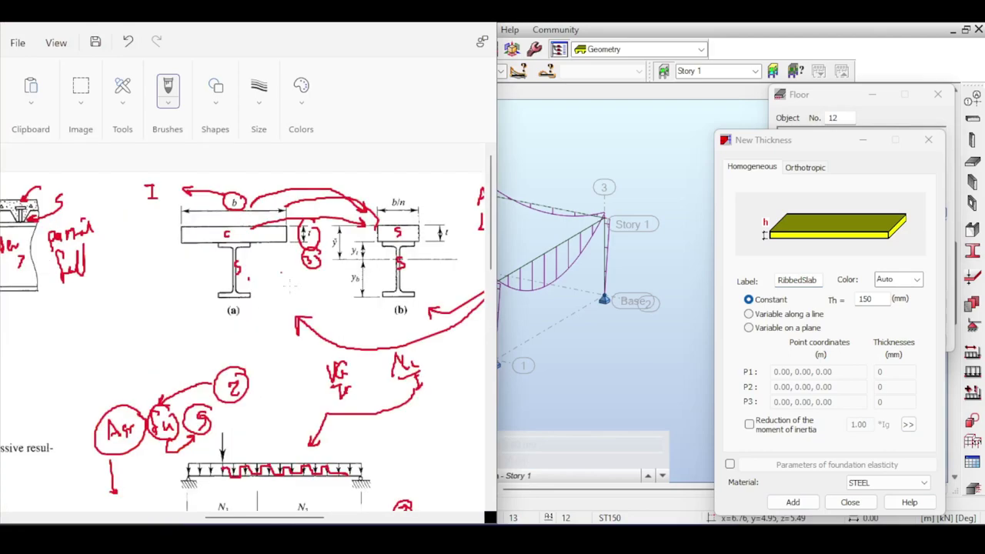
{"action": "left_click_drag", "start_coordinate": [258, 518], "coordinate": [183, 522]}
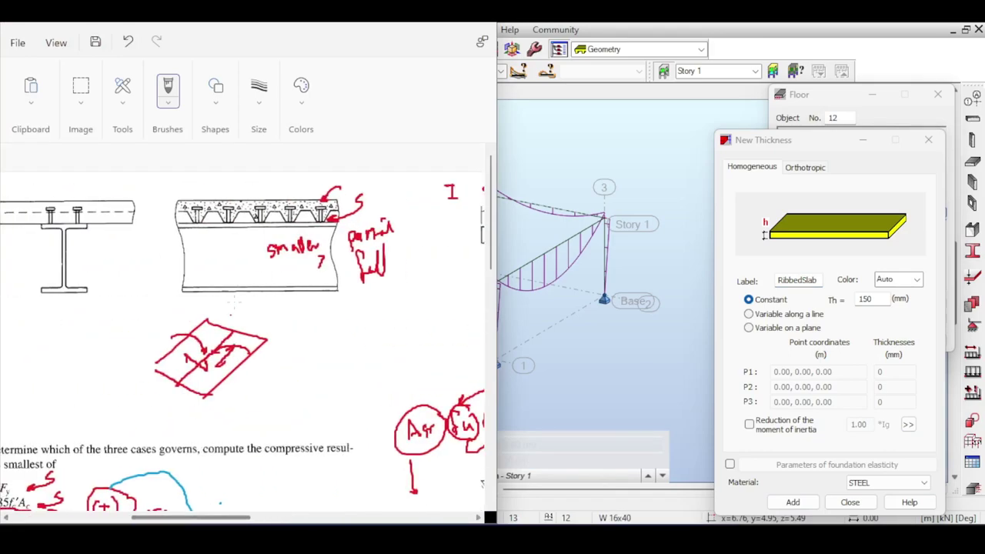
{"action": "scroll", "coordinate": [247, 195], "scroll_direction": "up", "scroll_amount": 5, "text": "ctrl"}
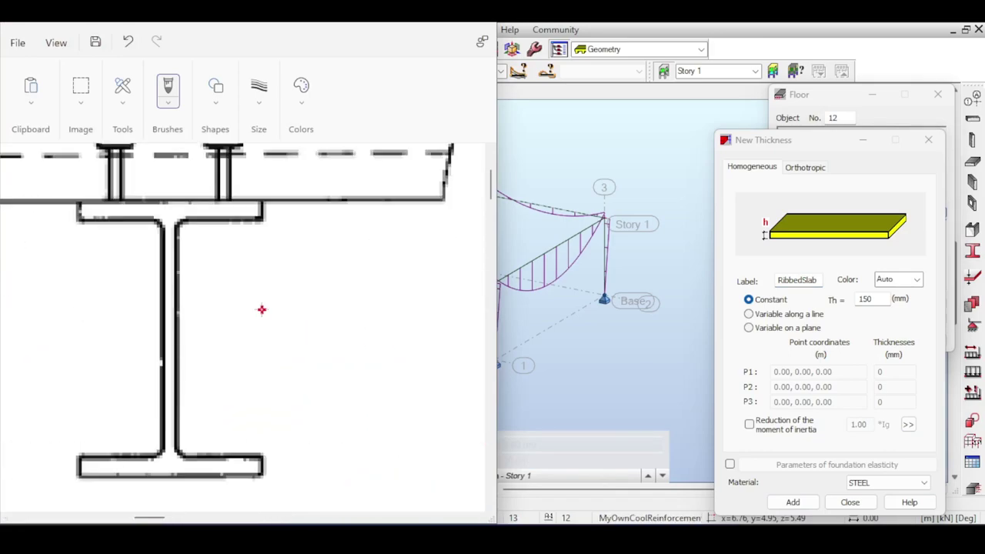
{"action": "scroll", "coordinate": [264, 310], "scroll_direction": "down", "scroll_amount": 2, "text": "ctrl"}
{"action": "scroll", "coordinate": [266, 312], "scroll_direction": "up", "scroll_amount": 2}
{"action": "left_click_drag", "start_coordinate": [179, 519], "coordinate": [215, 521]}
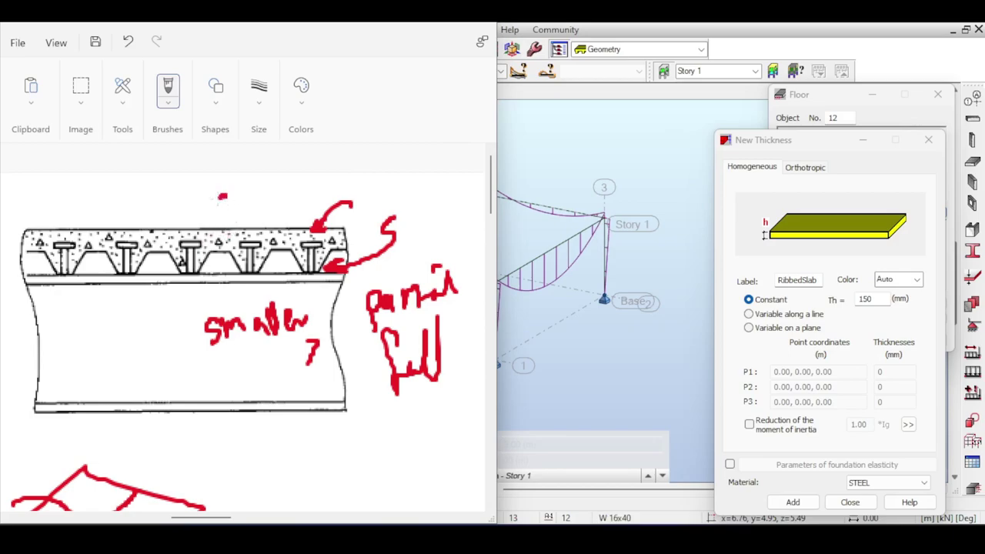
{"action": "left_click_drag", "start_coordinate": [223, 197], "coordinate": [219, 280]}
{"action": "scroll", "coordinate": [185, 297], "scroll_direction": "down", "scroll_amount": 4}
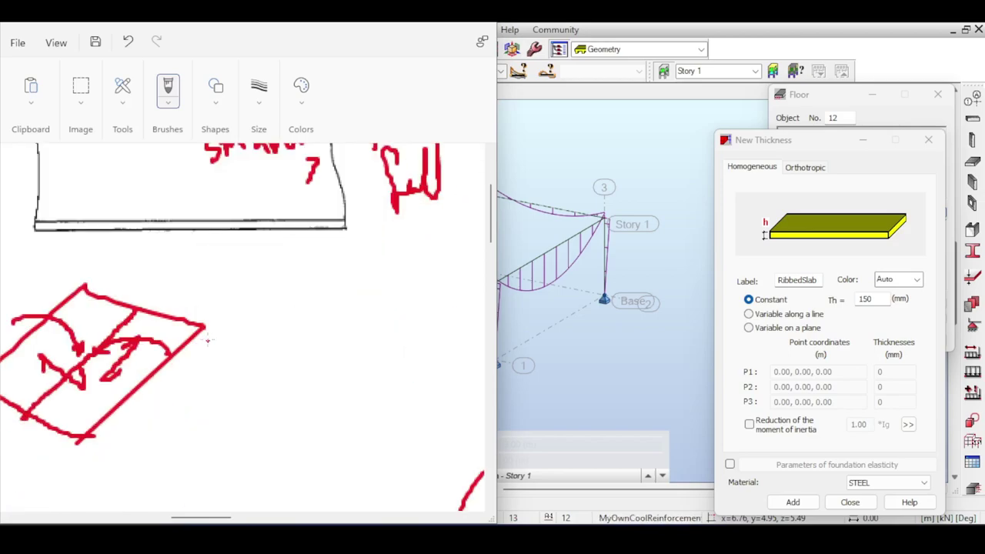
{"action": "scroll", "coordinate": [282, 266], "scroll_direction": "up", "scroll_amount": 4}
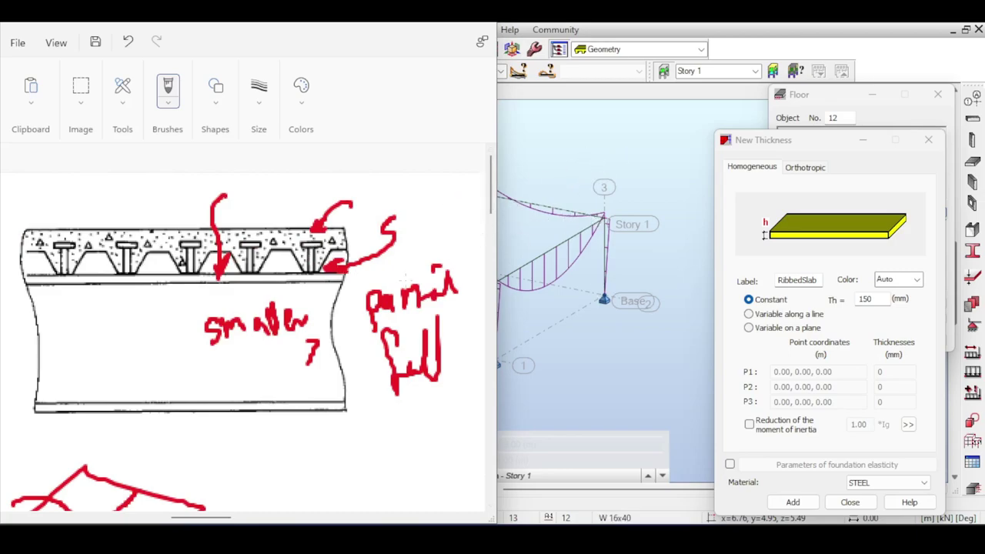
Mark the compression block of the 0.85f'c stress diagram with red arrows, and return to Robot Structural Analysis
{"action": "scroll", "coordinate": [246, 323], "scroll_direction": "down", "scroll_amount": 5, "text": "ctrl"}
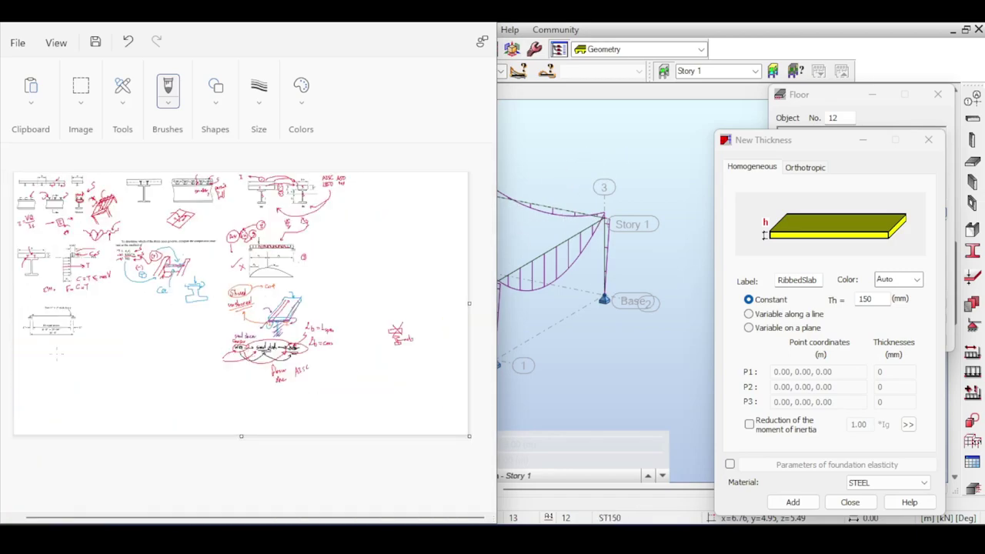
{"action": "scroll", "coordinate": [192, 338], "scroll_direction": "up", "scroll_amount": 6, "text": "ctrl"}
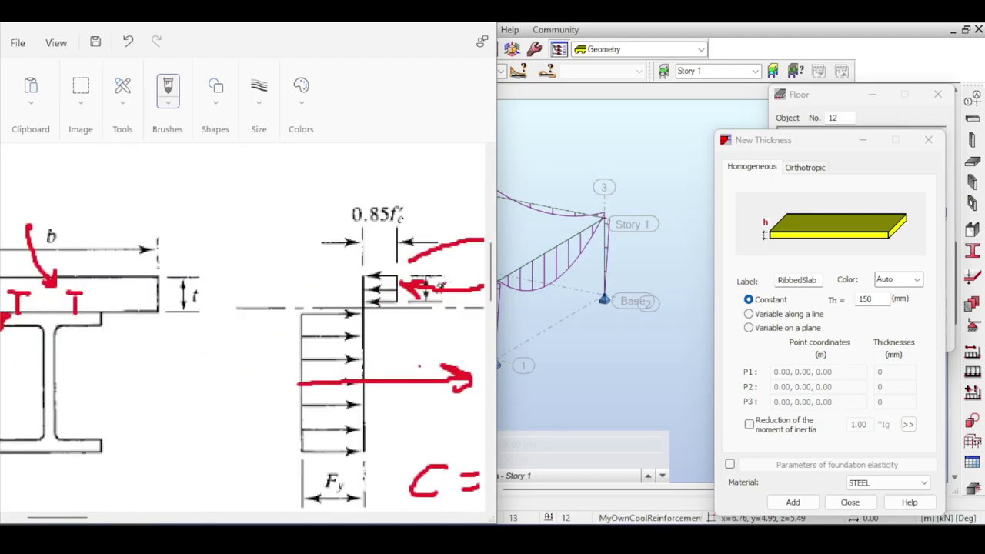
{"action": "mouse_move", "coordinate": [447, 288]}
{"action": "left_mouse_down"}
{"action": "mouse_move", "coordinate": [419, 335]}
{"action": "mouse_move", "coordinate": [385, 304]}
{"action": "mouse_move", "coordinate": [269, 299]}
{"action": "left_mouse_up"}
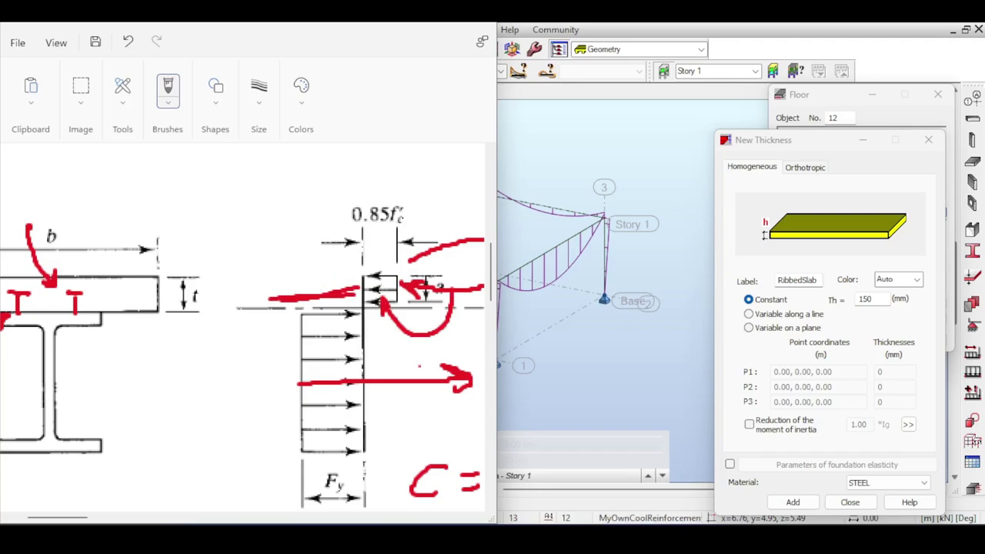
{"action": "key", "text": "alt+Tab"}
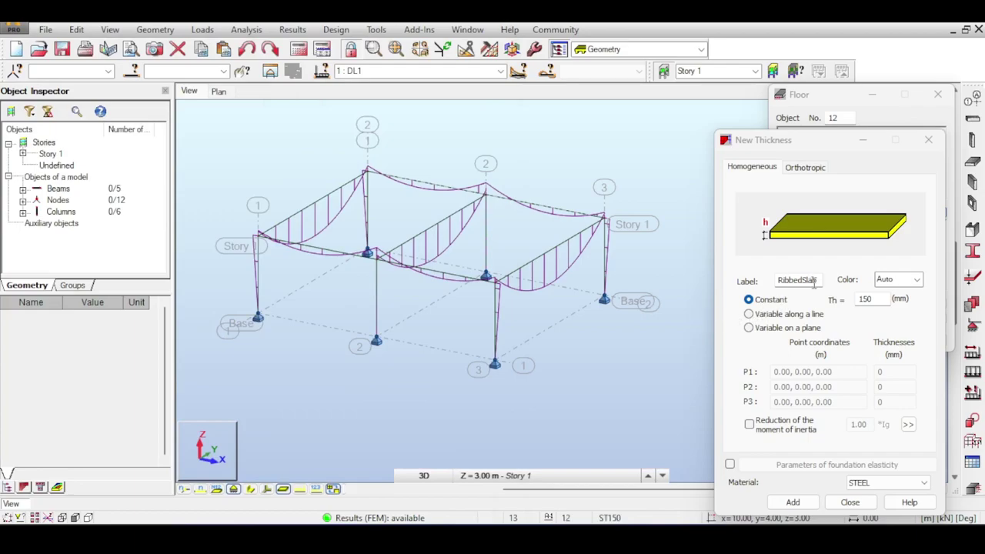
Make the RibbedSlab thickness orthotropic, using the slab on a trapezoid plate type
{"action": "double_click", "coordinate": [885, 298]}
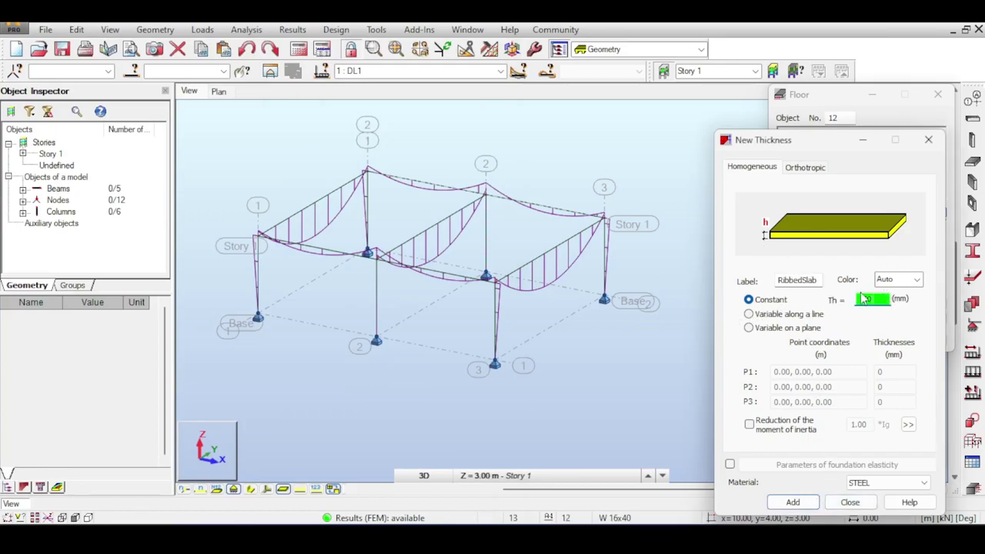
{"action": "left_click", "coordinate": [805, 169]}
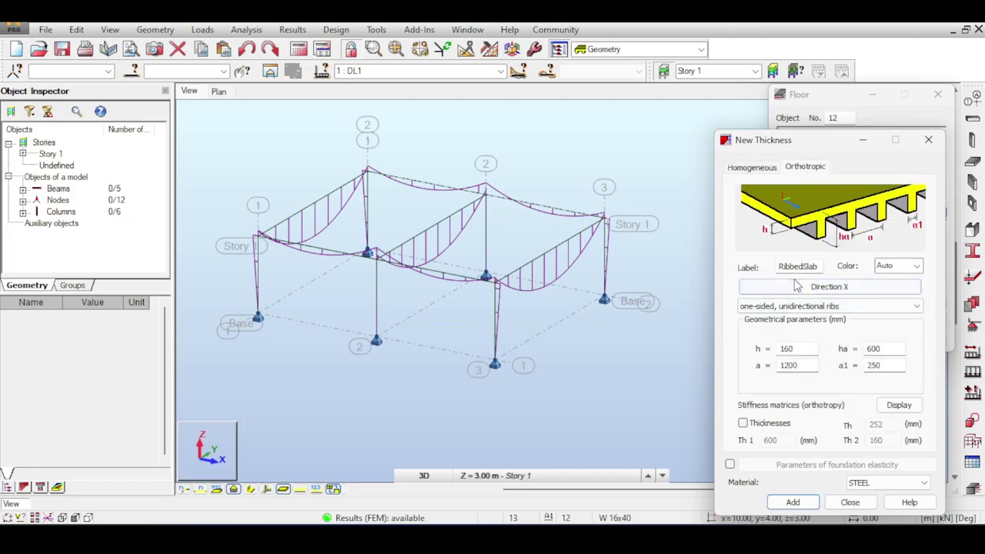
{"action": "left_click", "coordinate": [801, 306]}
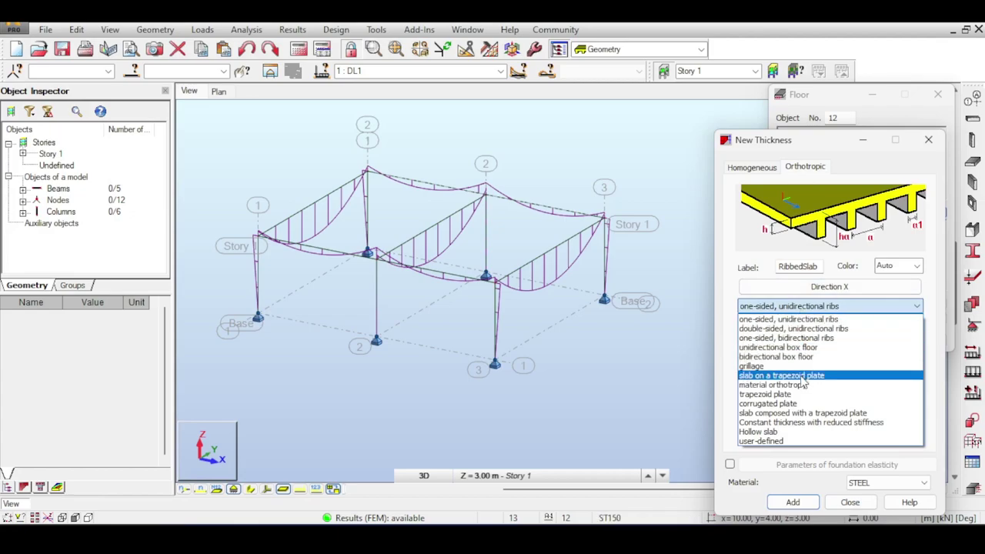
{"action": "left_click", "coordinate": [804, 379]}
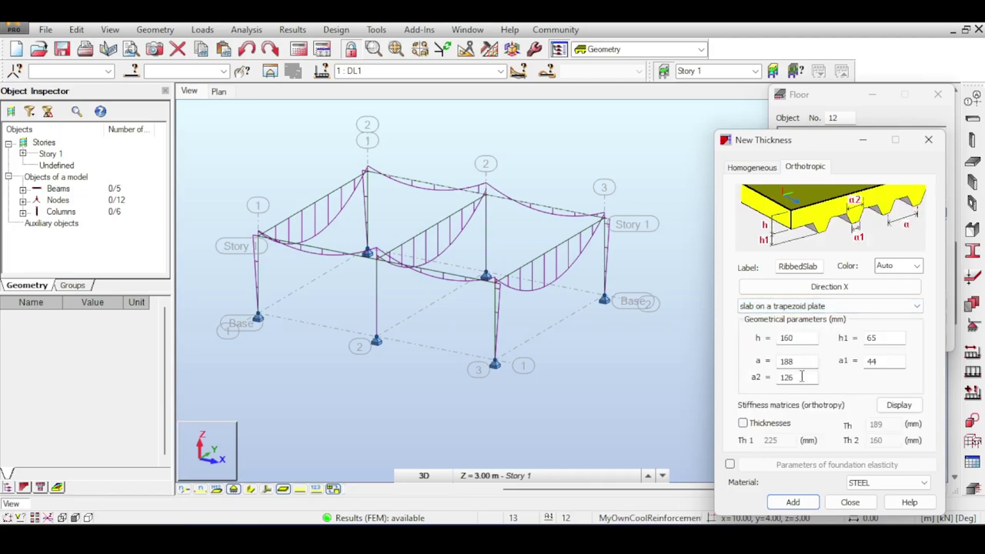
Try the slab composed with a trapezoid plate type, and return to the slab on a trapezoid plate
{"action": "left_click", "coordinate": [817, 307]}
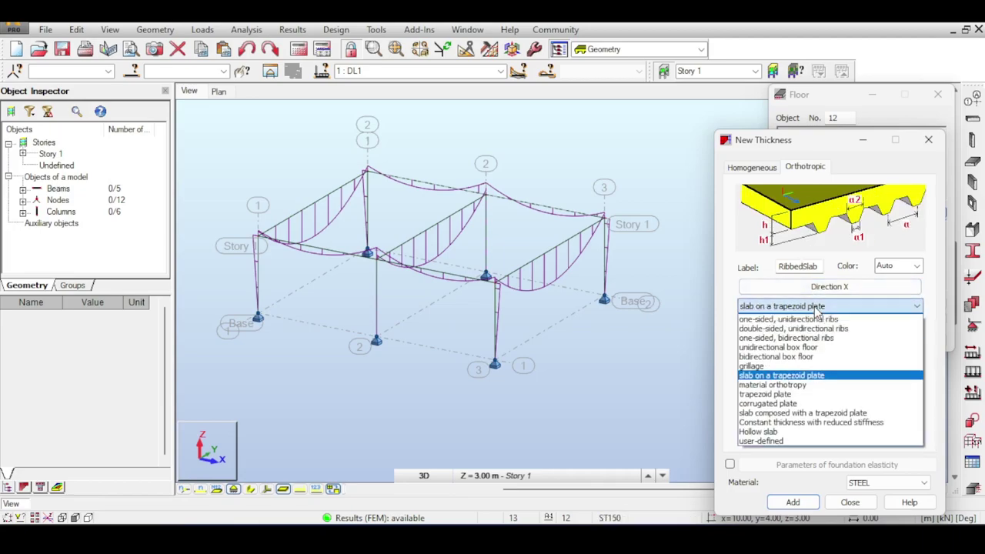
{"action": "left_click", "coordinate": [818, 413]}
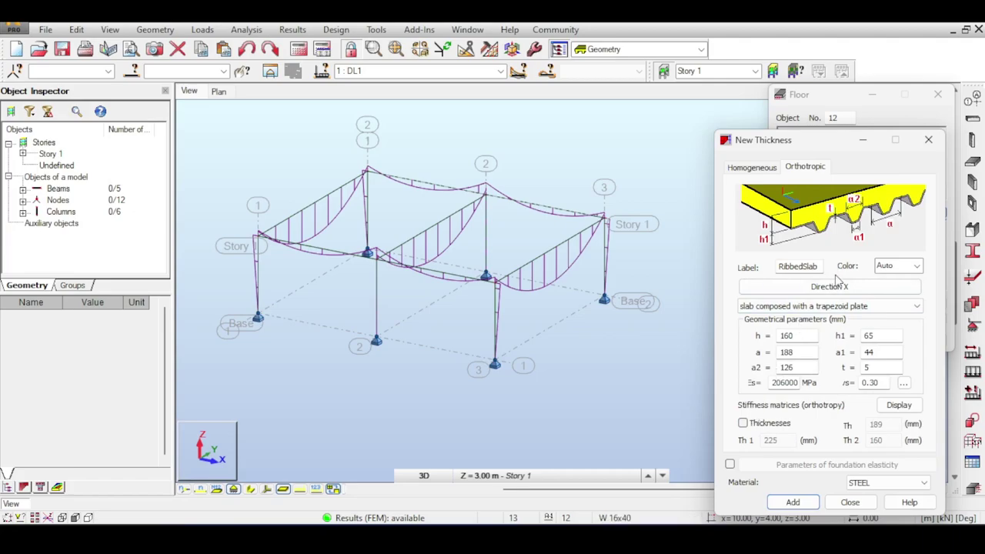
{"action": "left_click", "coordinate": [838, 311]}
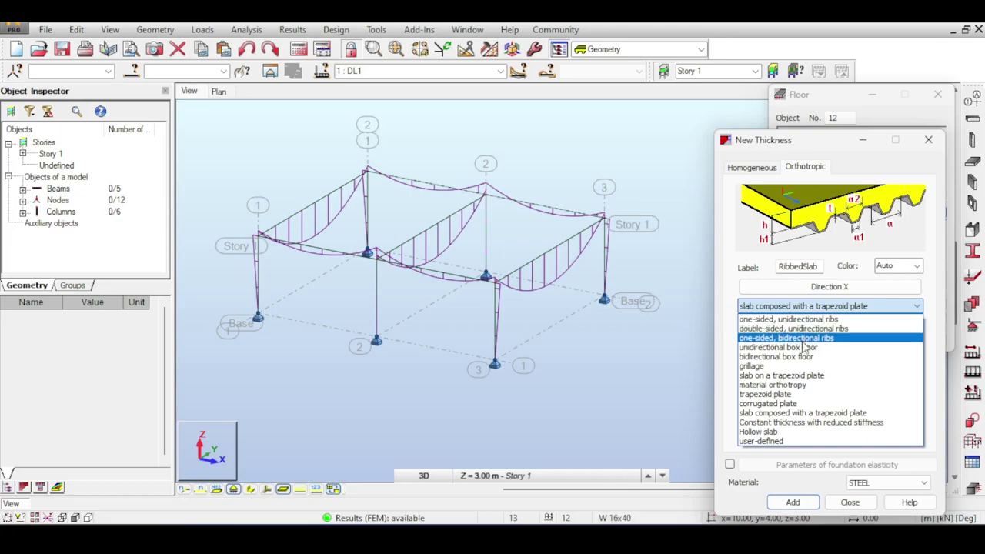
{"action": "left_click", "coordinate": [801, 375]}
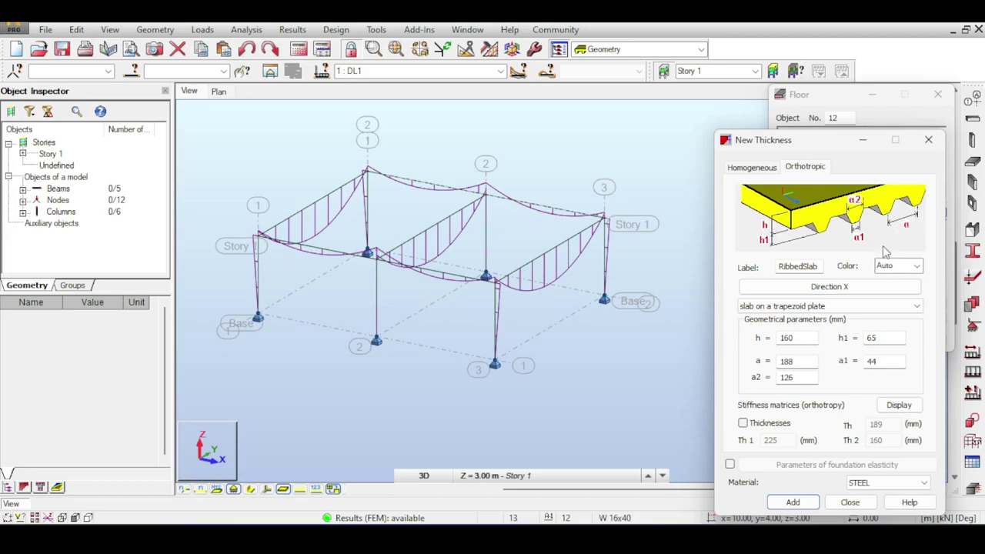
Try the Y axis as RibbedSlab's main orthotropy direction, and set the direction back to the X axis
{"action": "left_click", "coordinate": [863, 292]}
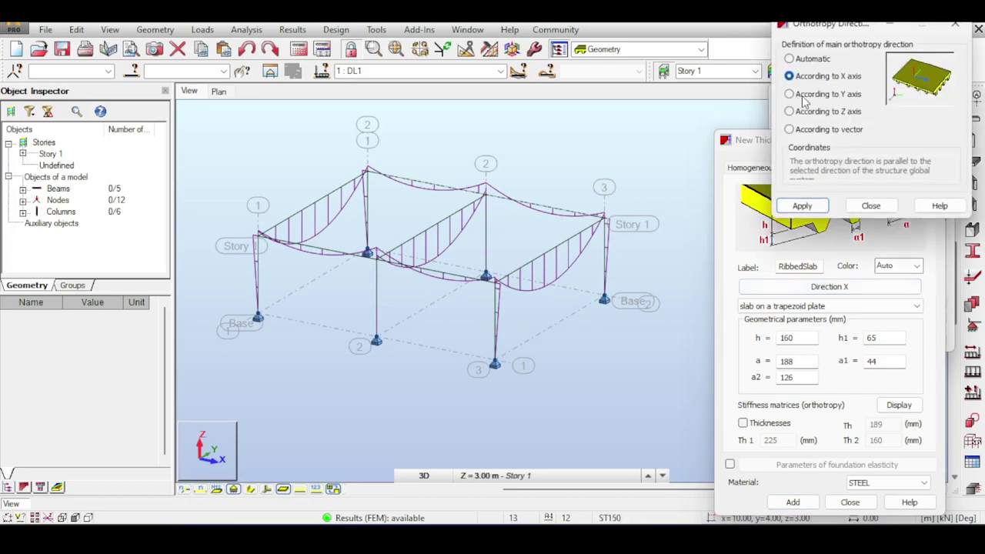
{"action": "left_click", "coordinate": [790, 94]}
{"action": "left_click", "coordinate": [825, 206]}
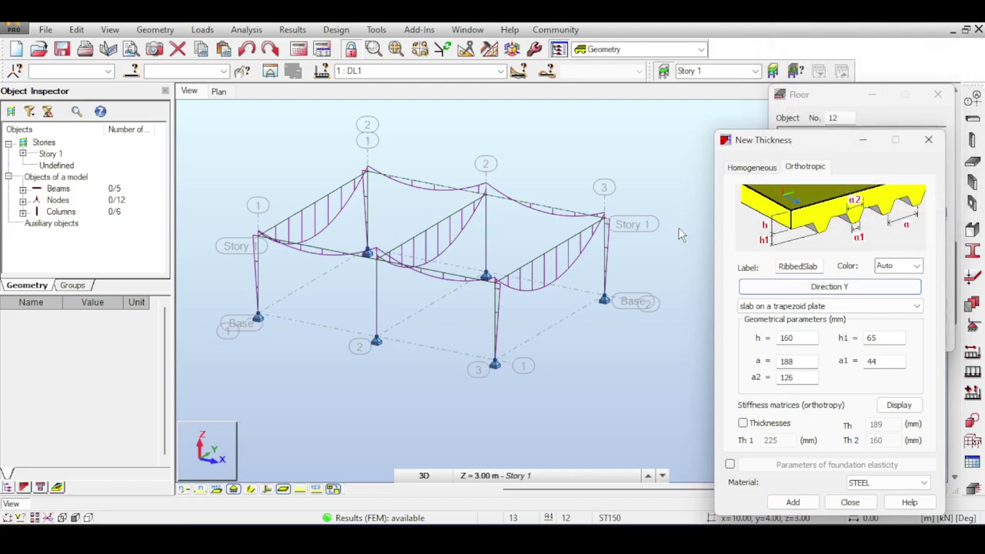
{"action": "left_click", "coordinate": [812, 288]}
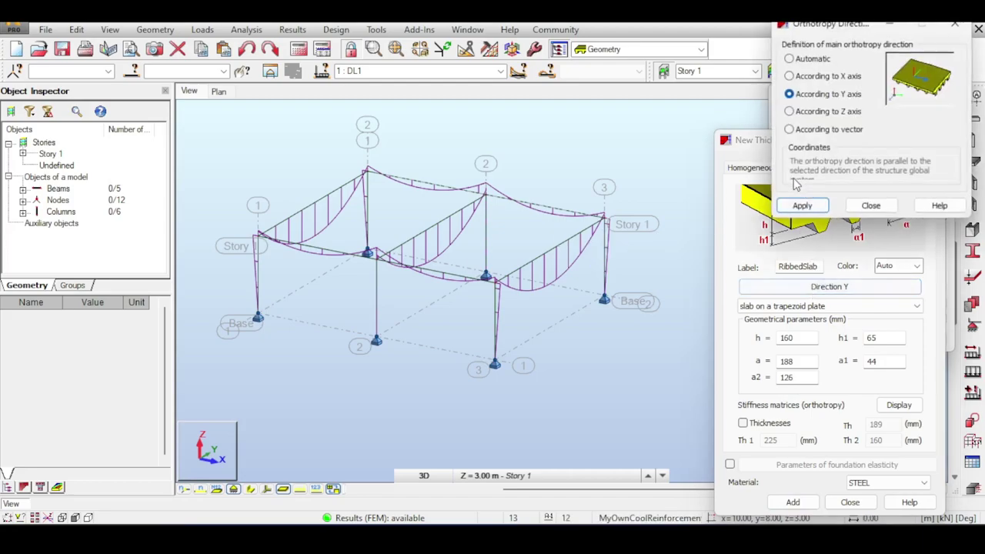
{"action": "left_click", "coordinate": [802, 206]}
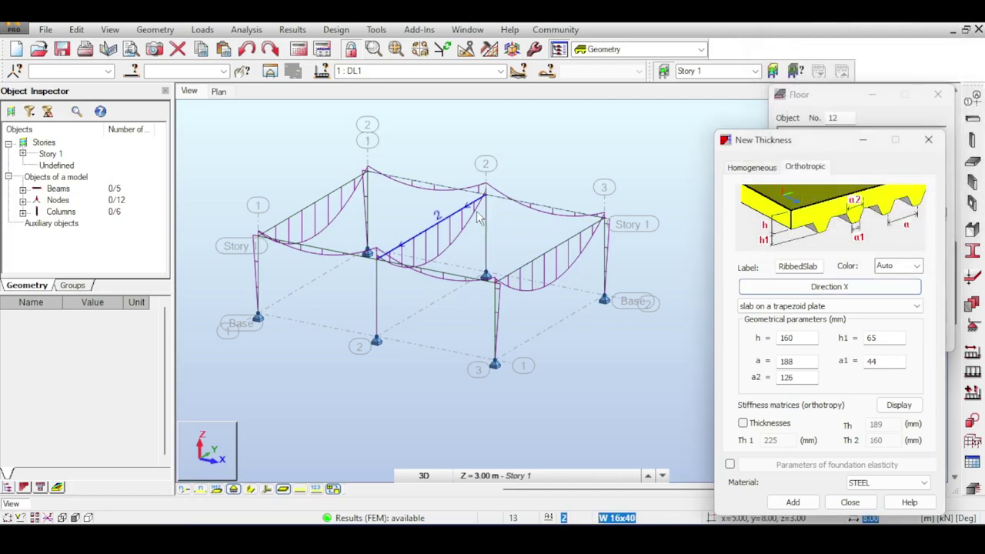
Save the RibbedSlab orthotropic thickness with Direction X and finish its definition
{"action": "left_click", "coordinate": [793, 502]}
{"action": "left_click", "coordinate": [840, 507]}
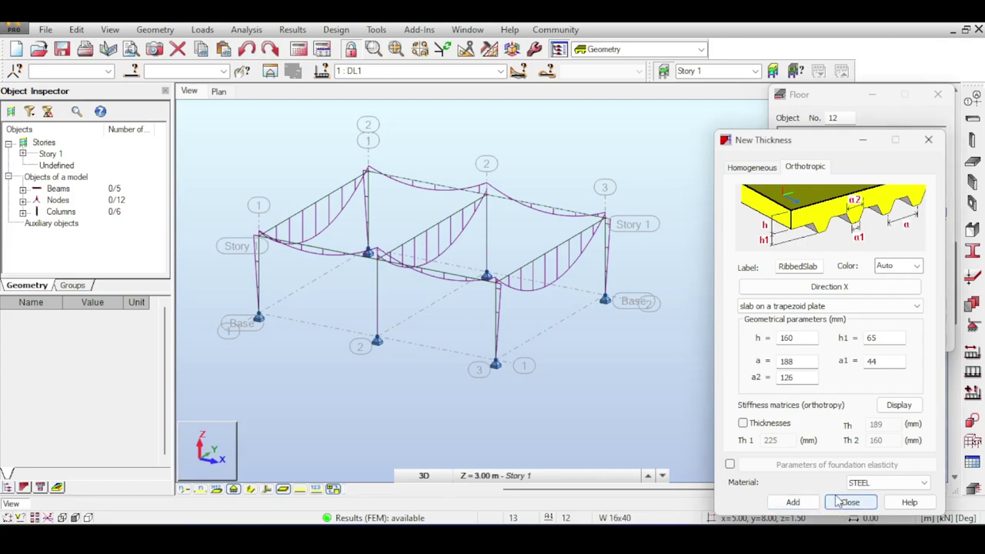
{"action": "scroll", "coordinate": [358, 208], "scroll_direction": "up", "scroll_amount": 3}
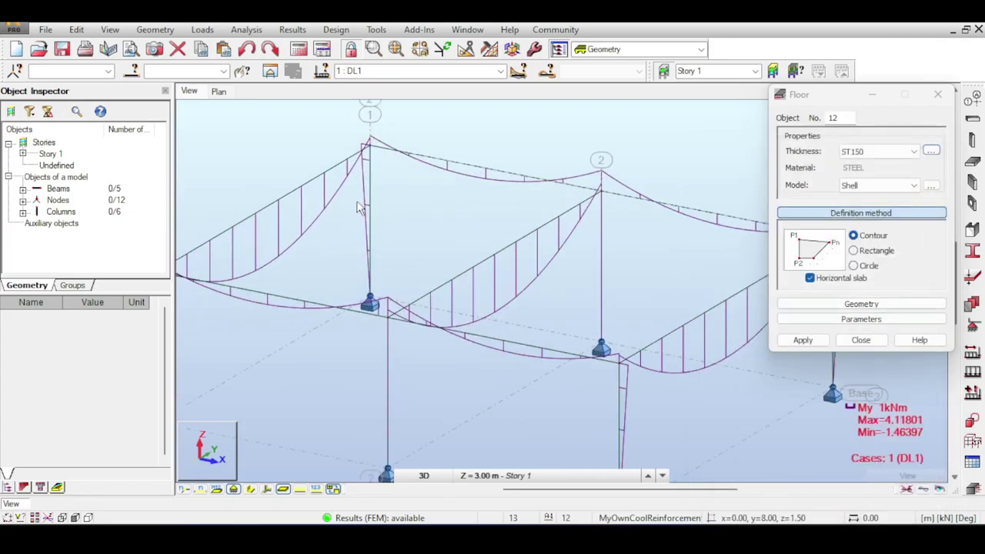
{"action": "scroll", "coordinate": [342, 140], "scroll_direction": "down", "scroll_amount": 4}
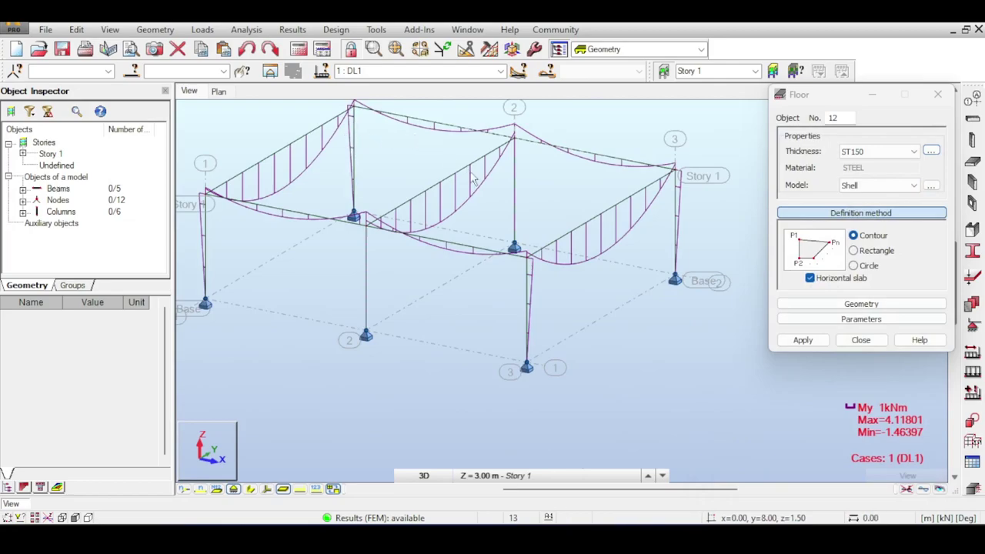
Display the members' section shapes and select the three 8 m beams on grid lines 1, 2 and 3
{"action": "left_click", "coordinate": [525, 214]}
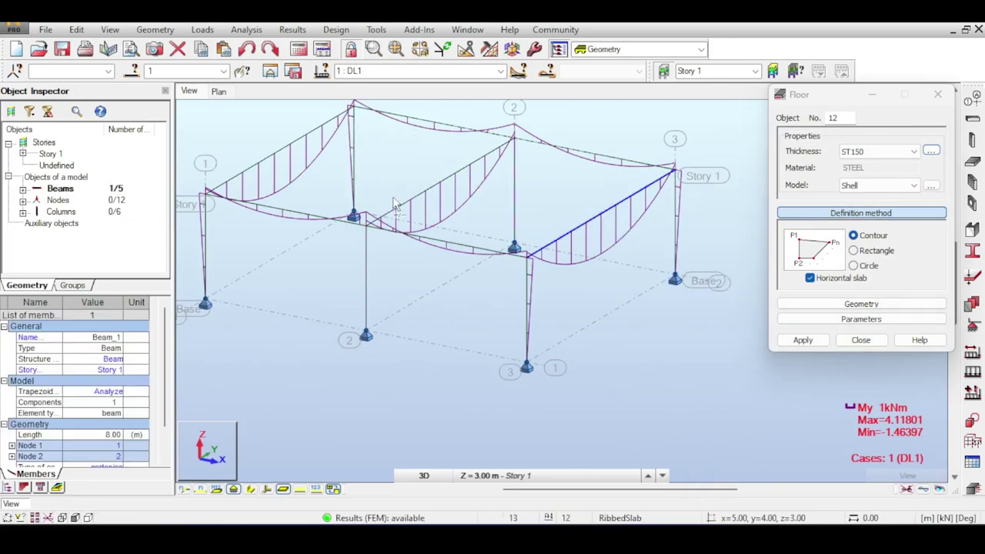
{"action": "left_click", "coordinate": [251, 489]}
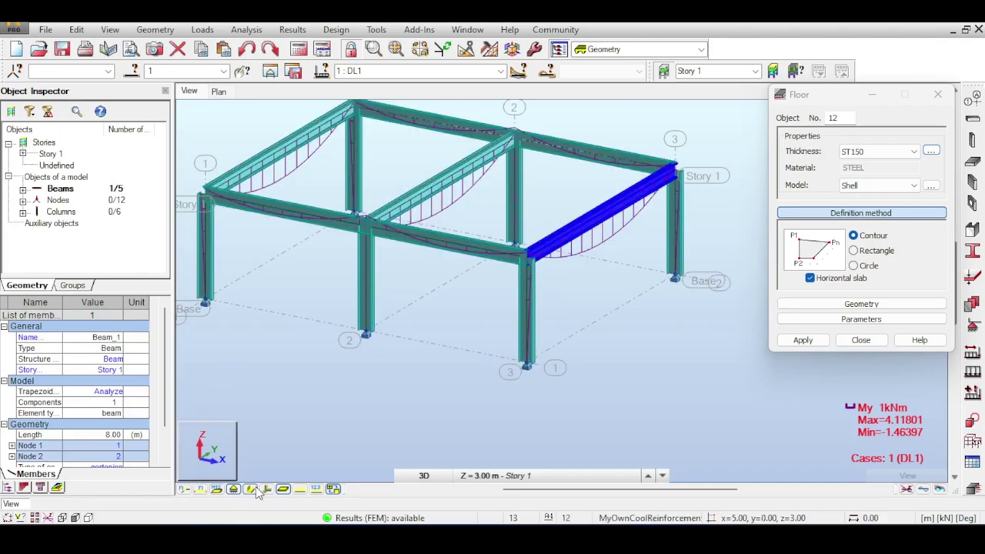
{"action": "left_click", "coordinate": [456, 193], "text": "ctrl"}
{"action": "left_click", "coordinate": [281, 149], "text": "ctrl"}
{"action": "middle_click_drag", "start_coordinate": [399, 190], "coordinate": [391, 271]}
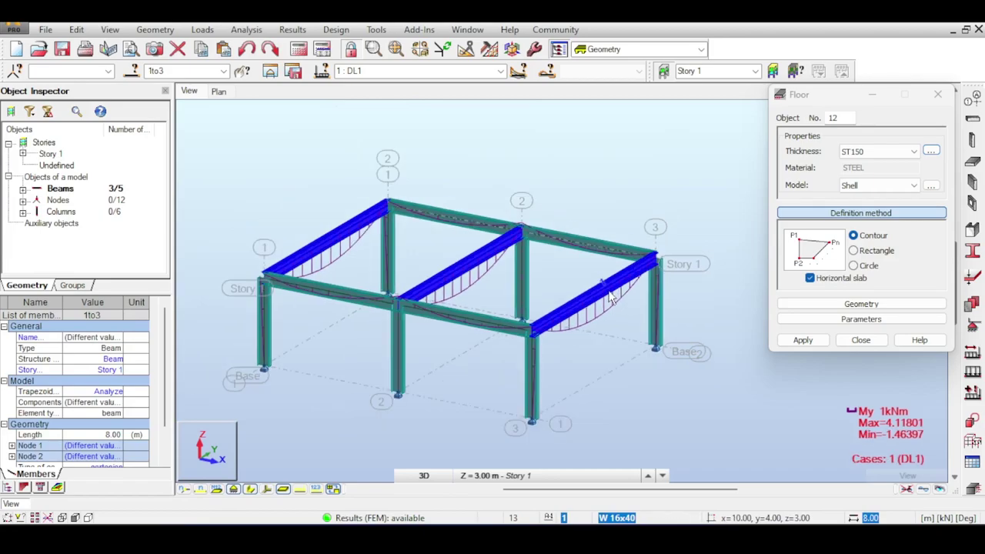
Set the floor thickness to RibbedSlab and check the orthotropy direction in its definition
{"action": "left_click", "coordinate": [914, 152]}
{"action": "left_click", "coordinate": [870, 202]}
{"action": "left_click", "coordinate": [931, 150]}
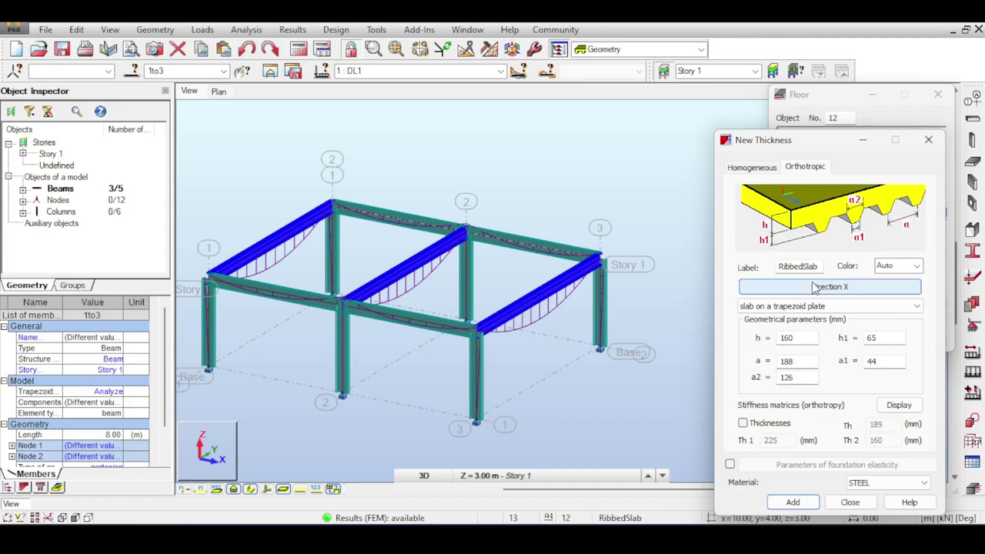
{"action": "left_click", "coordinate": [928, 139]}
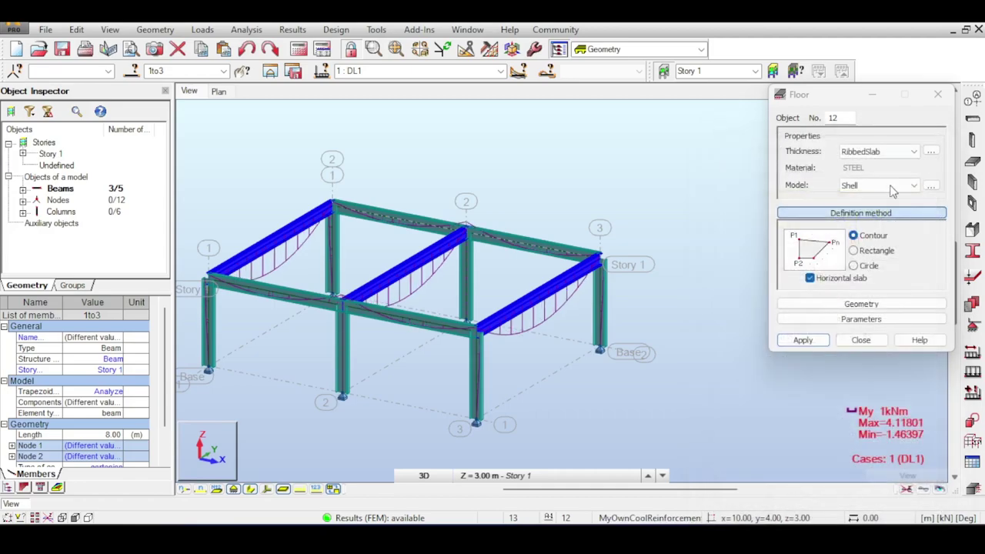
Create a rectangular floor over the whole Story 1 frame from (0, 0) through (10, 0) to (10, 8), accepting the result status change
{"action": "left_click", "coordinate": [862, 254]}
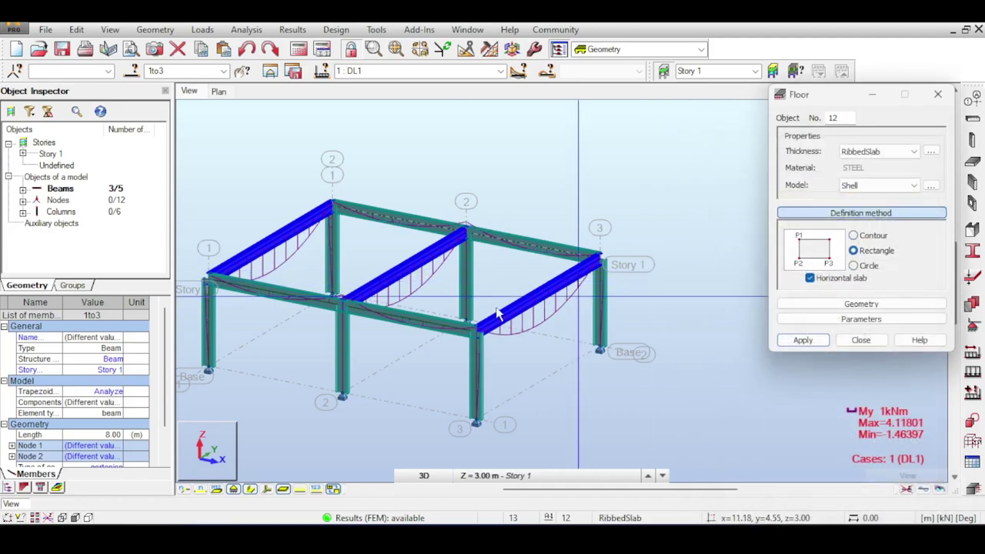
{"action": "left_click", "coordinate": [206, 281]}
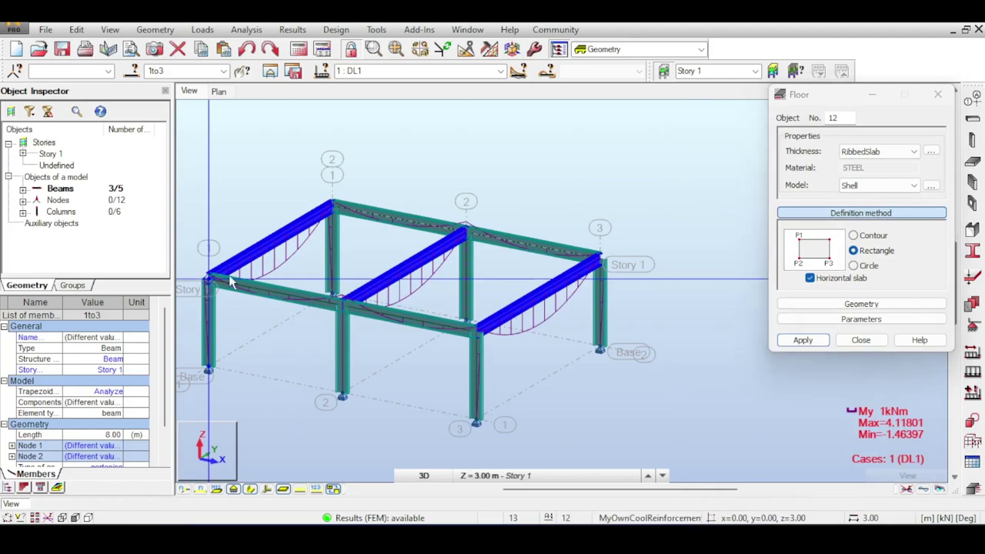
{"action": "left_click", "coordinate": [478, 333]}
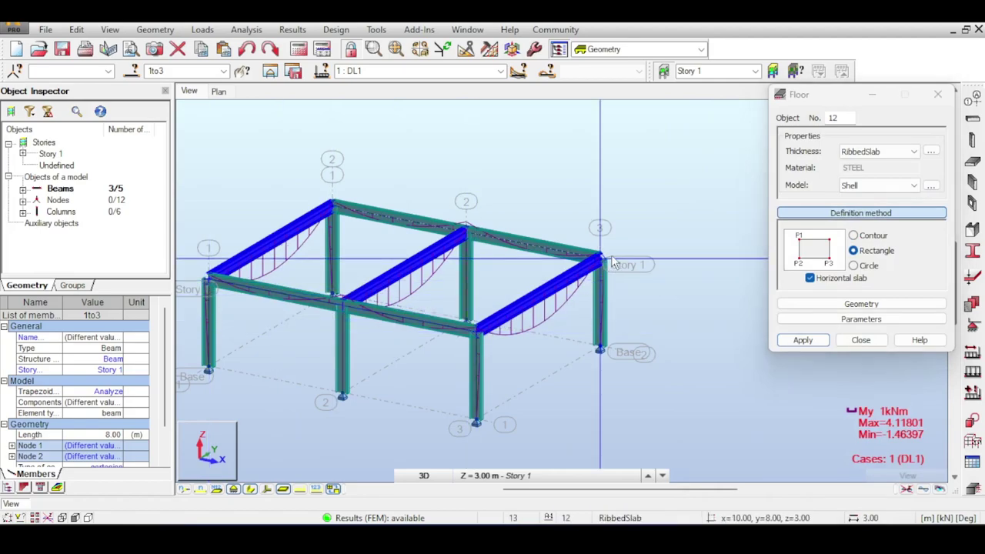
{"action": "left_click", "coordinate": [602, 261]}
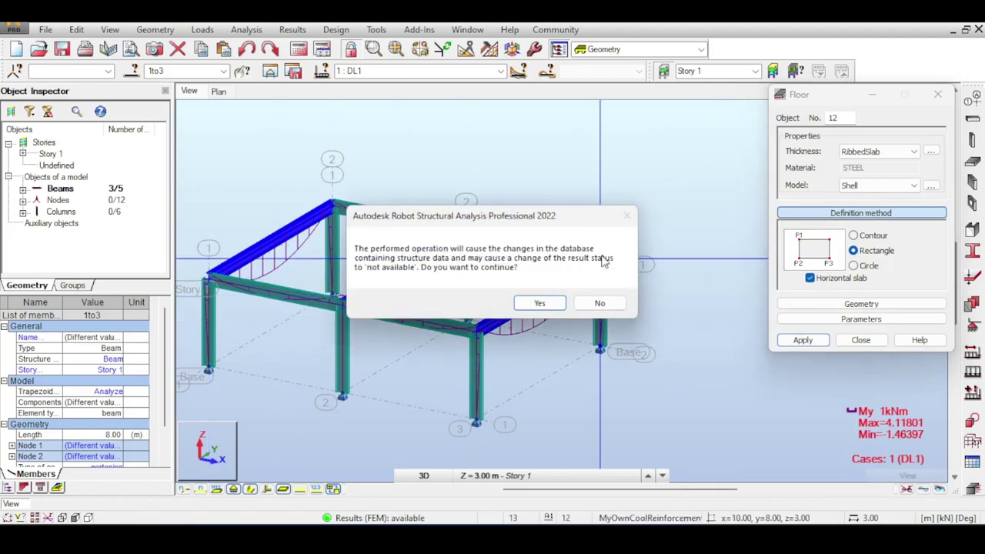
{"action": "left_click", "coordinate": [538, 301]}
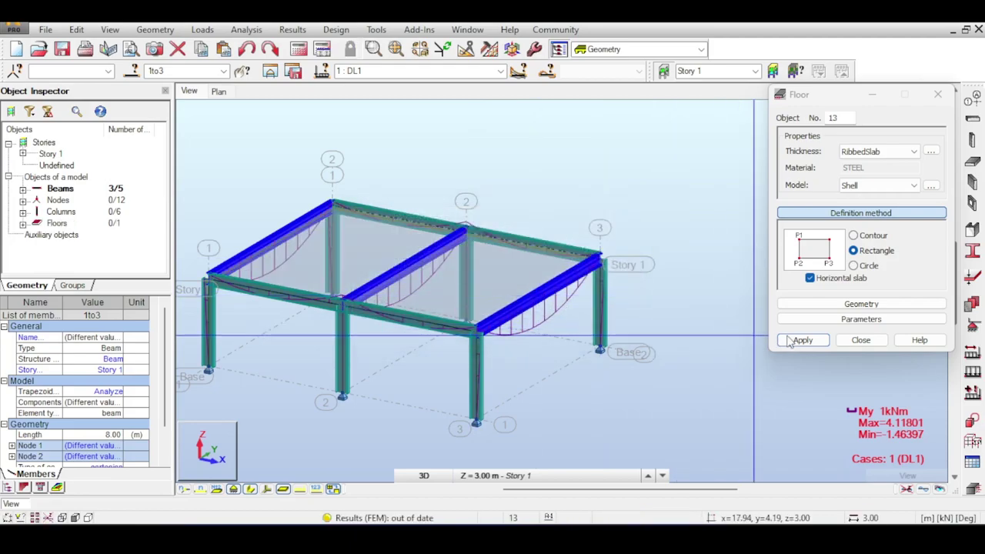
{"action": "left_click", "coordinate": [861, 340]}
Add a load case of dead nature named DL2 Construction
{"action": "middle_click_drag", "start_coordinate": [492, 287], "coordinate": [559, 258], "text": "shift"}
{"action": "left_click", "coordinate": [973, 354]}
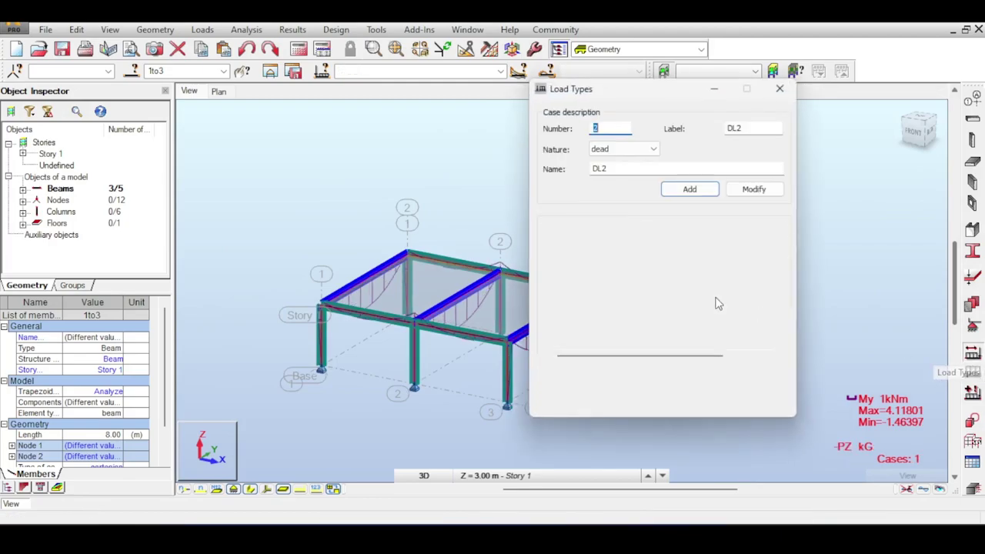
{"action": "left_click", "coordinate": [621, 171]}
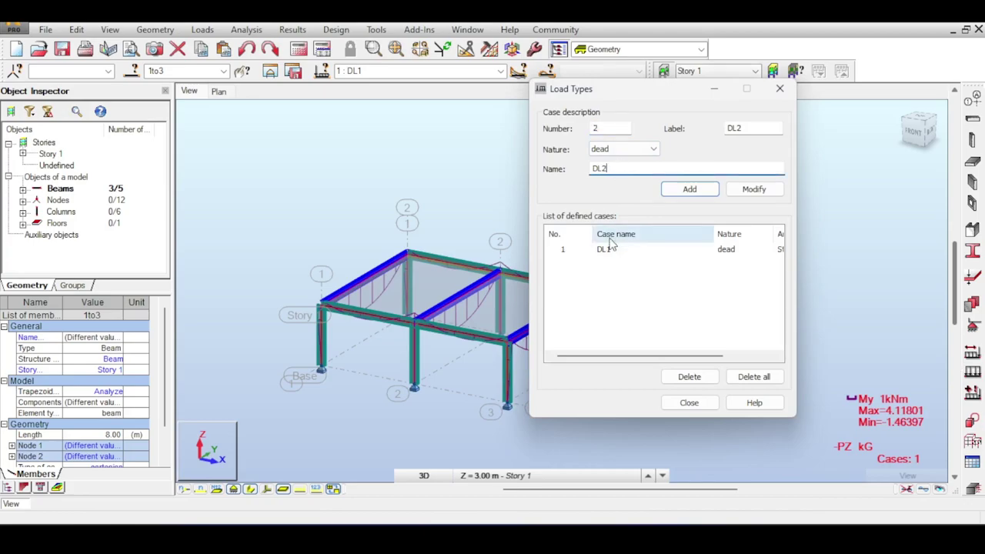
{"action": "left_click", "coordinate": [561, 254]}
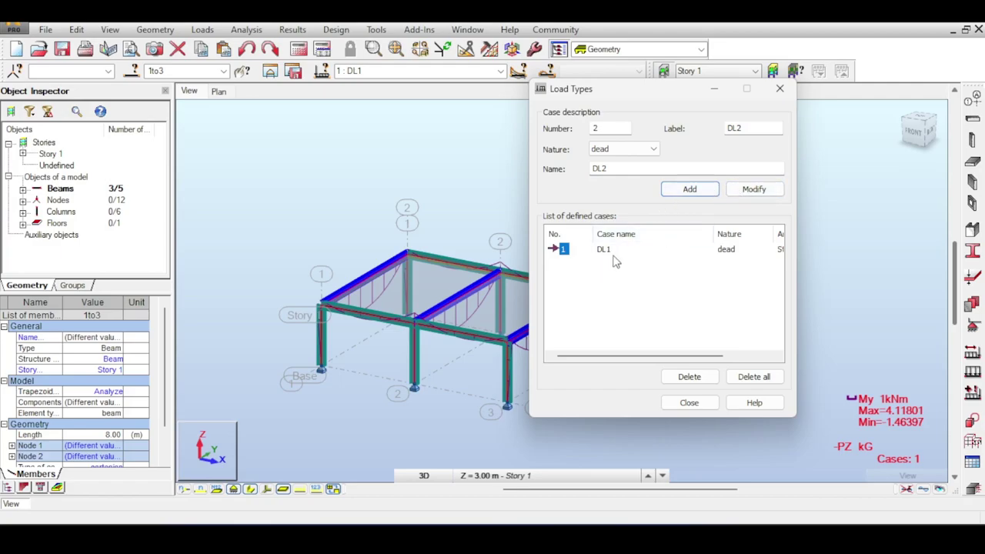
{"action": "left_click", "coordinate": [624, 168]}
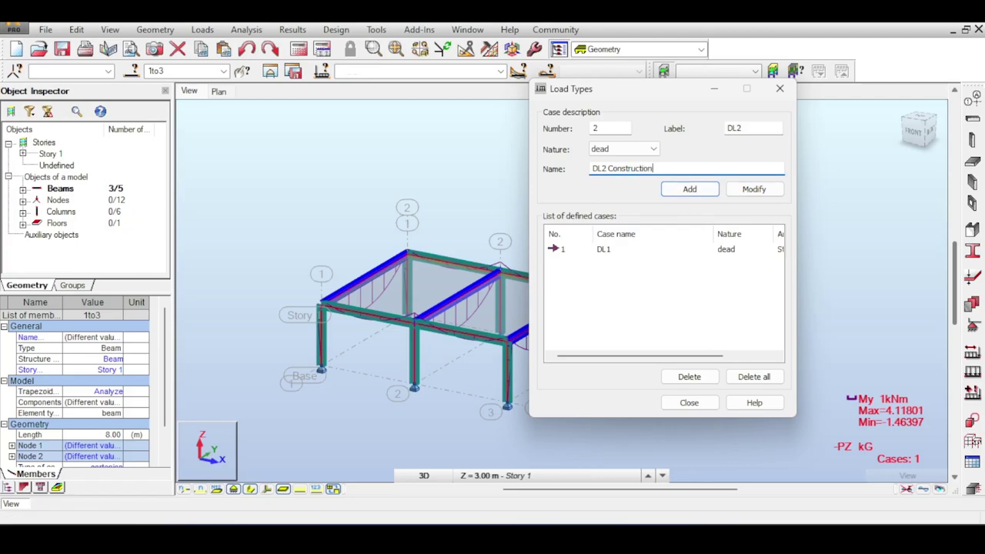
{"action": "type", "text": "Construction"}
{"action": "key", "text": "Return"}
Add two load cases of live nature named LL1 and LL2 Construction, and finish defining load types
{"action": "left_click", "coordinate": [623, 149]}
{"action": "left_click", "coordinate": [632, 171]}
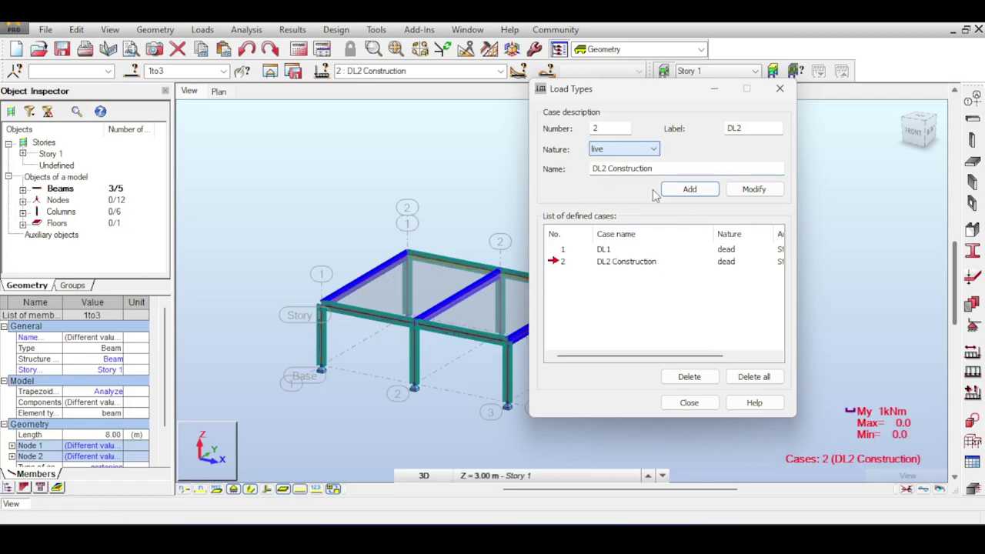
{"action": "key", "text": "Return"}
{"action": "left_click", "coordinate": [622, 149]}
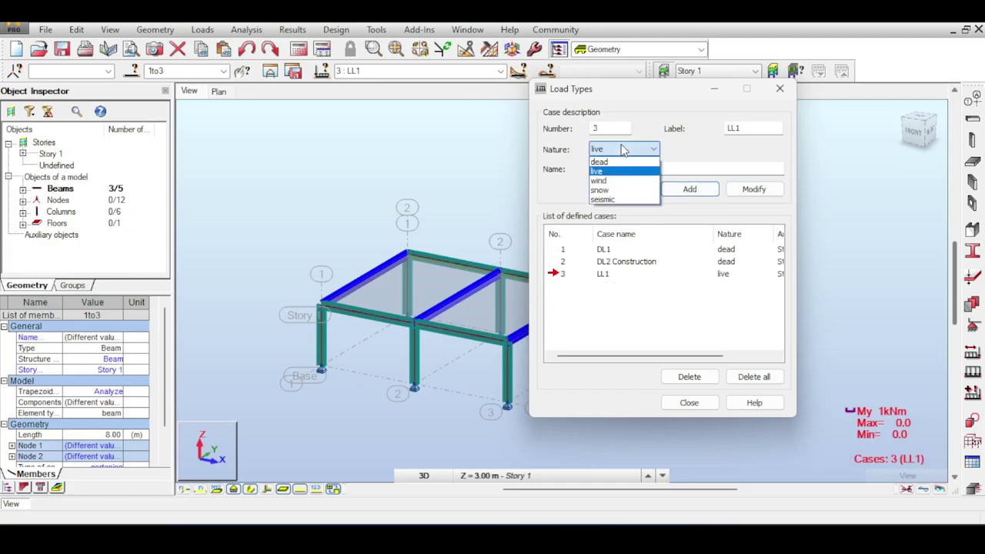
{"action": "left_click", "coordinate": [622, 171]}
{"action": "double_click", "coordinate": [616, 171]}
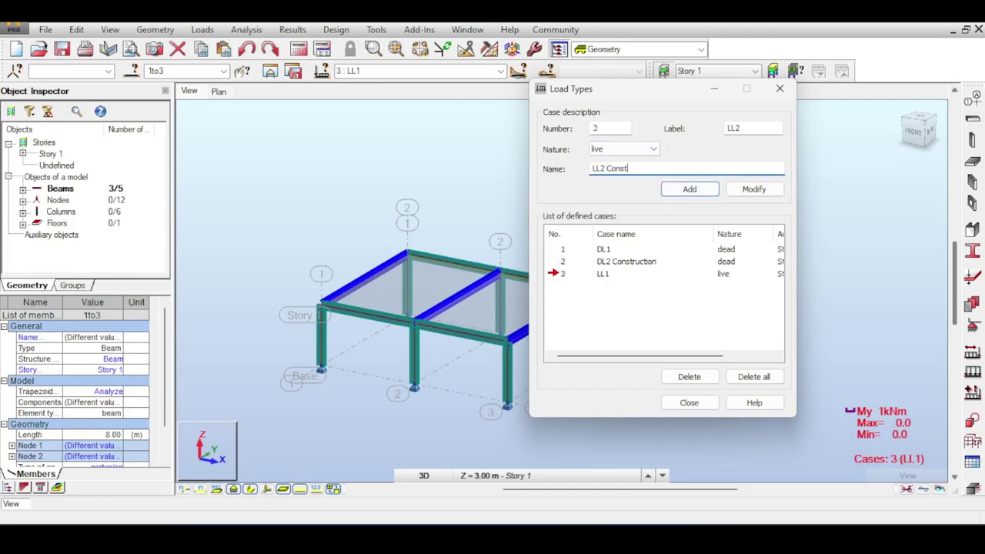
{"action": "key", "text": "Return"}
{"action": "key", "text": "Return"}
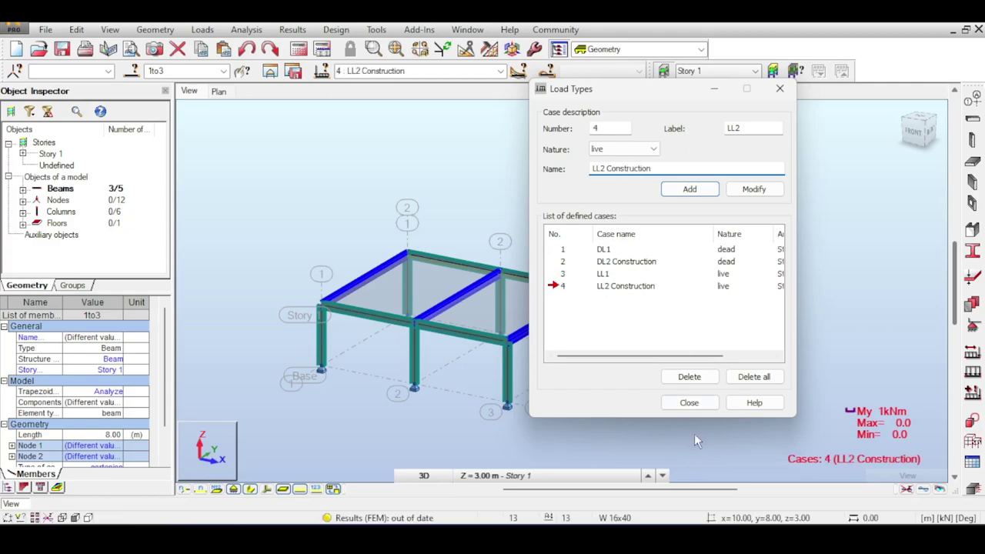
{"action": "left_click", "coordinate": [693, 403]}
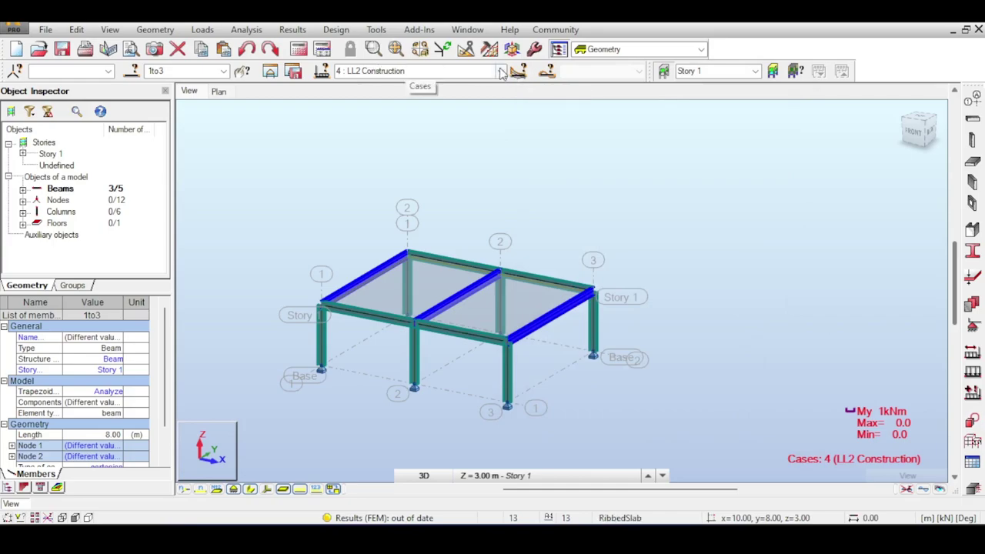
Make DL1 the current load case and review its entries in the load table
{"action": "left_click", "coordinate": [419, 71]}
{"action": "left_click", "coordinate": [469, 84]}
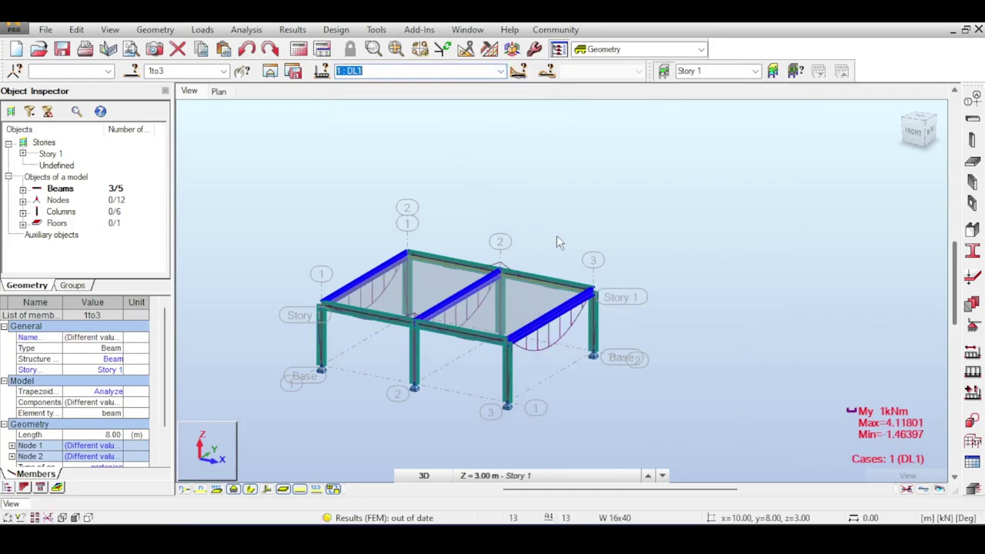
{"action": "middle_click_drag", "start_coordinate": [559, 243], "coordinate": [765, 339]}
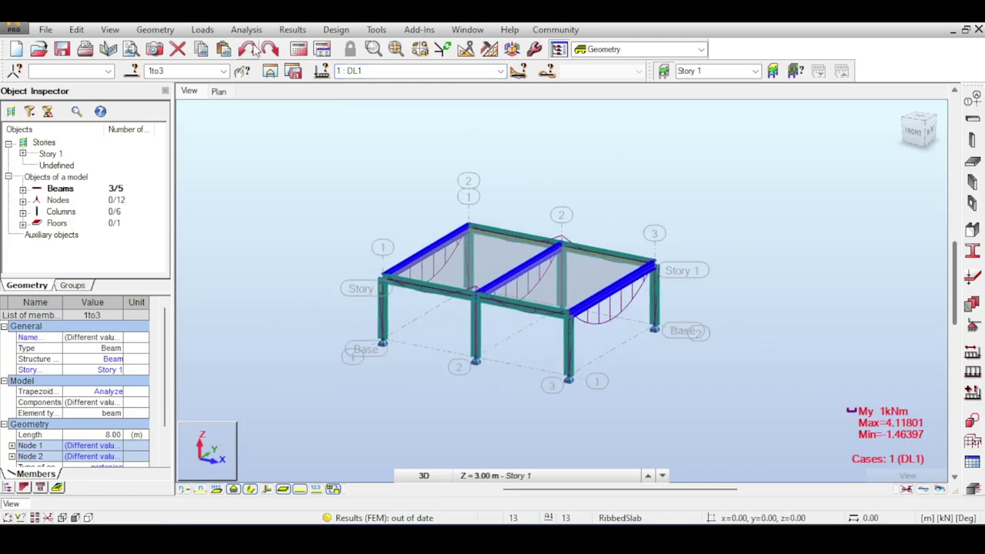
{"action": "left_click", "coordinate": [203, 29]}
{"action": "left_click", "coordinate": [223, 110]}
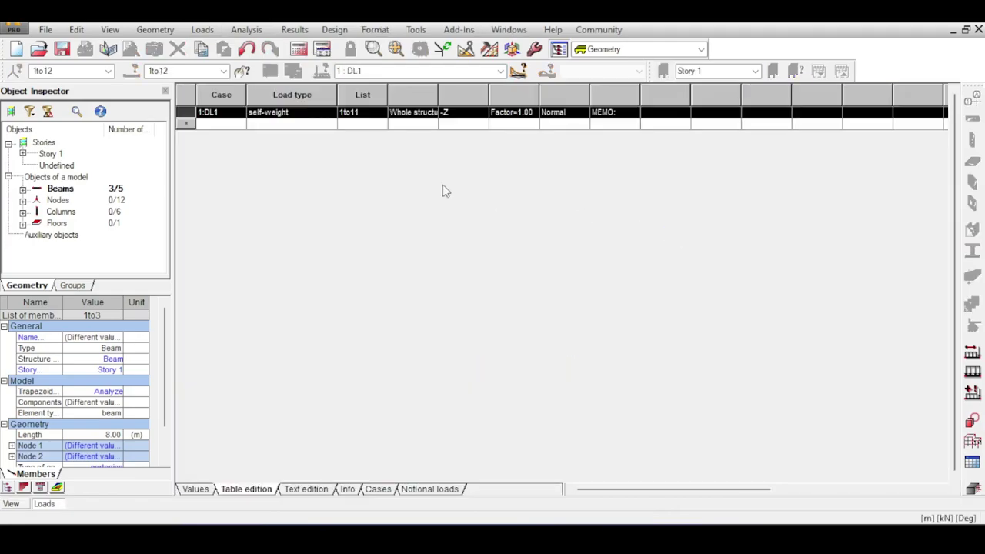
{"action": "left_click", "coordinate": [979, 29]}
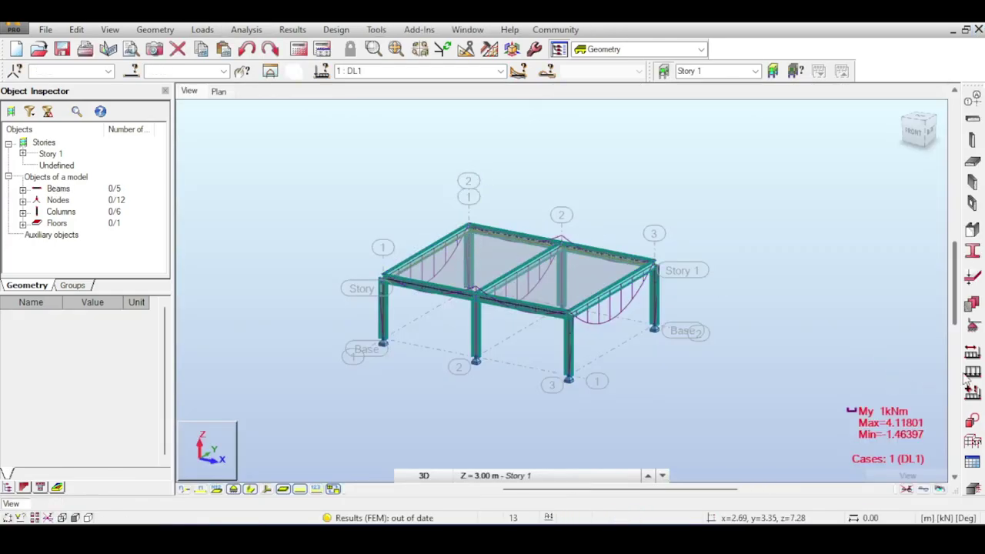
Define a uniform planar surface load of -10 kPa in the global Z direction for case DL1
{"action": "left_click", "coordinate": [970, 373]}
{"action": "left_click", "coordinate": [916, 163]}
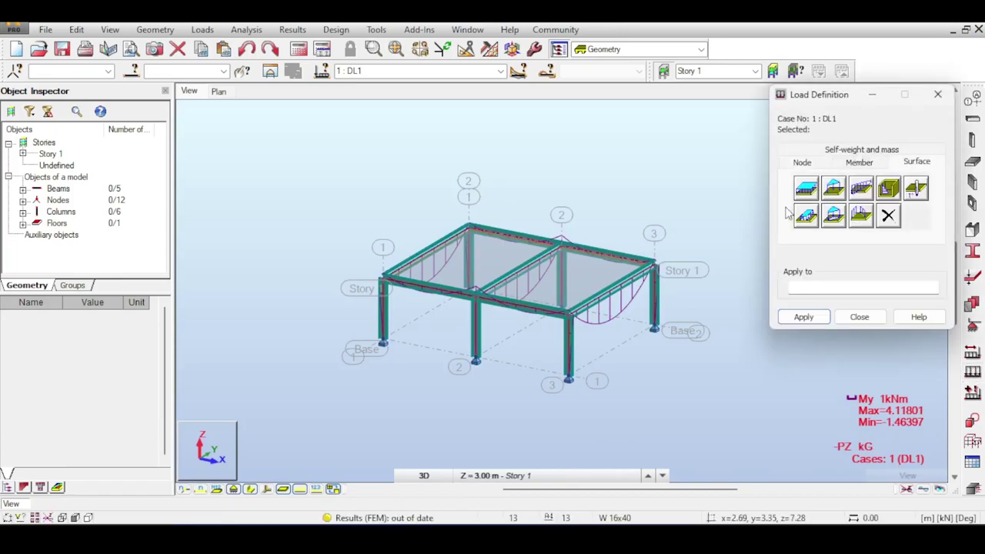
{"action": "left_click", "coordinate": [806, 188]}
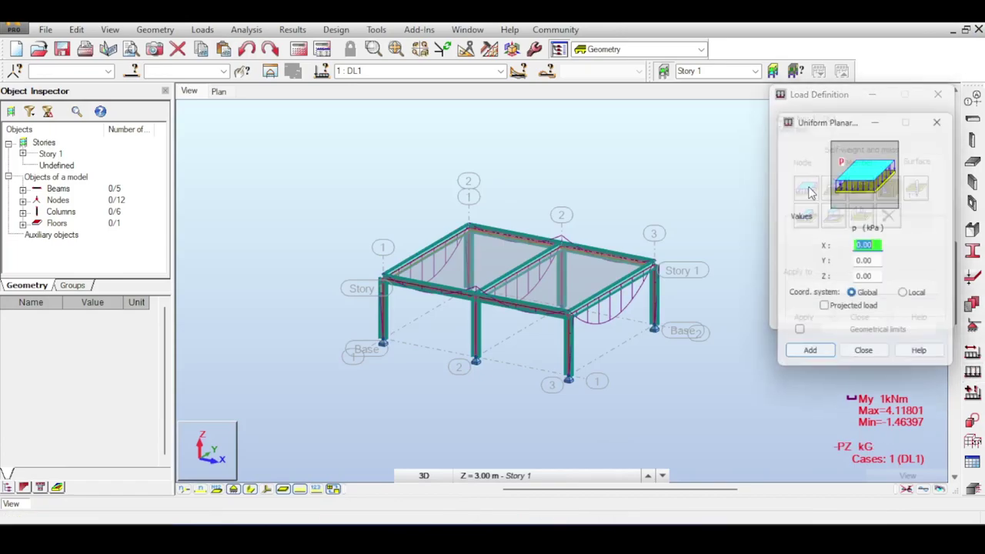
{"action": "left_click", "coordinate": [867, 279]}
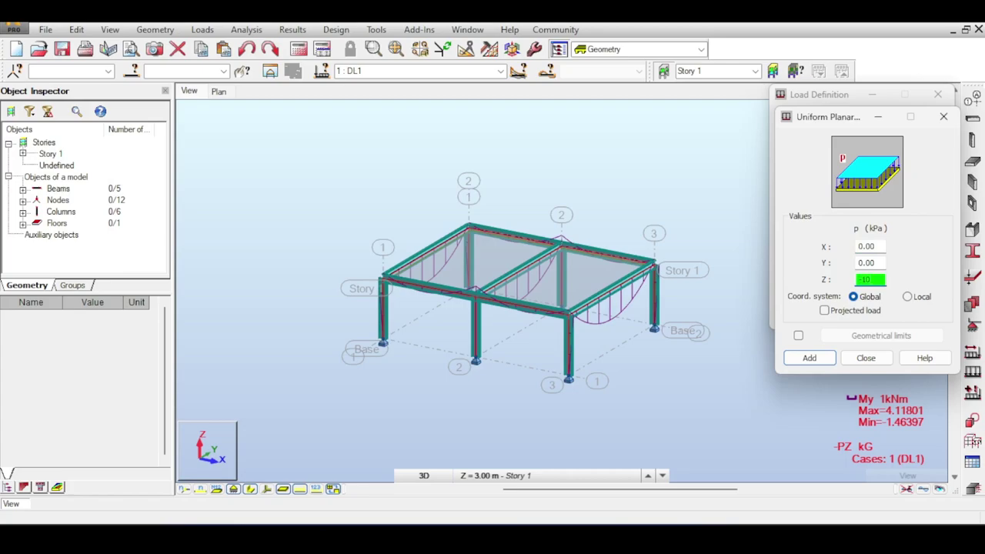
{"action": "left_click", "coordinate": [812, 358]}
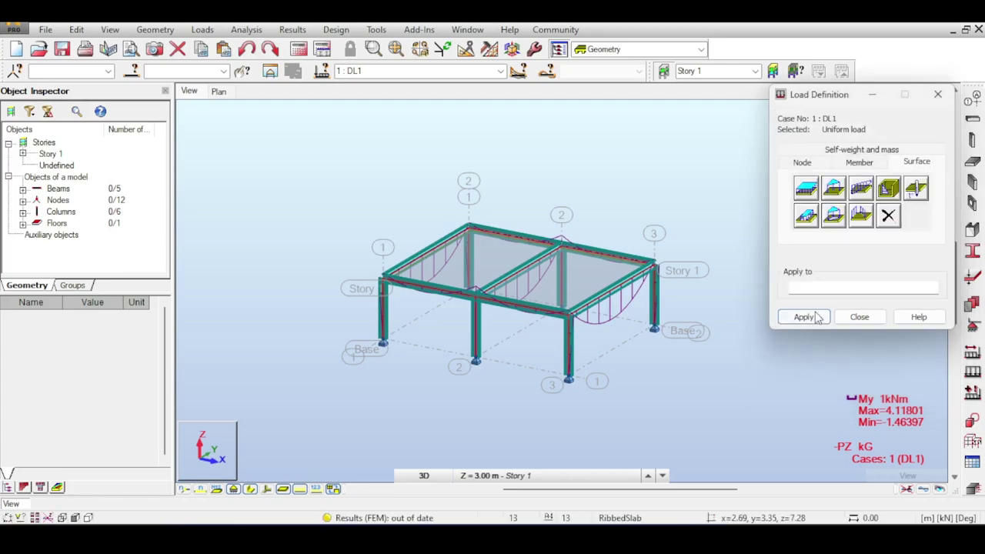
Select only the Story 1 floor panel, object 12, and apply the uniform load to it
{"action": "left_click", "coordinate": [830, 290]}
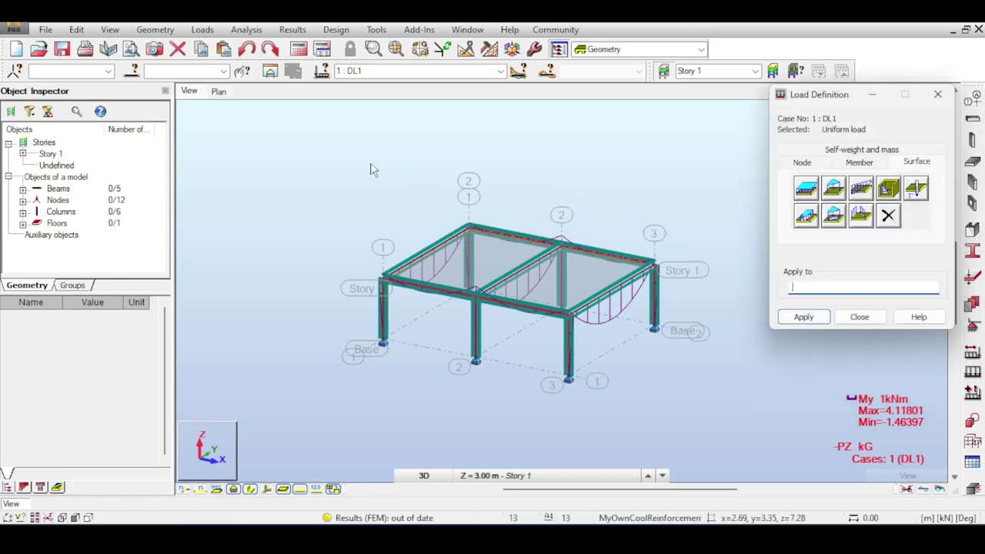
{"action": "left_click_drag", "start_coordinate": [306, 147], "coordinate": [708, 314]}
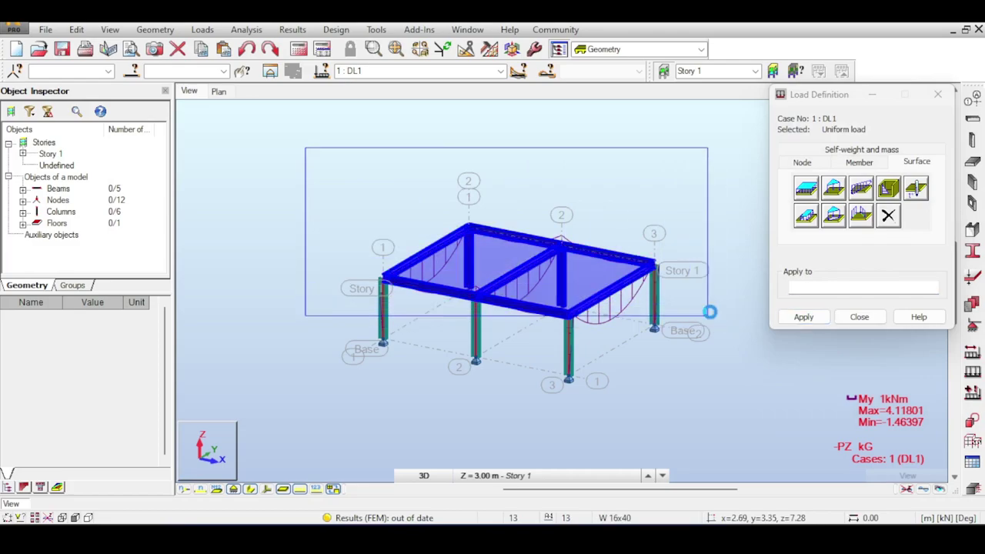
{"action": "left_click_drag", "start_coordinate": [838, 100], "coordinate": [900, 268]}
{"action": "left_click", "coordinate": [713, 207]}
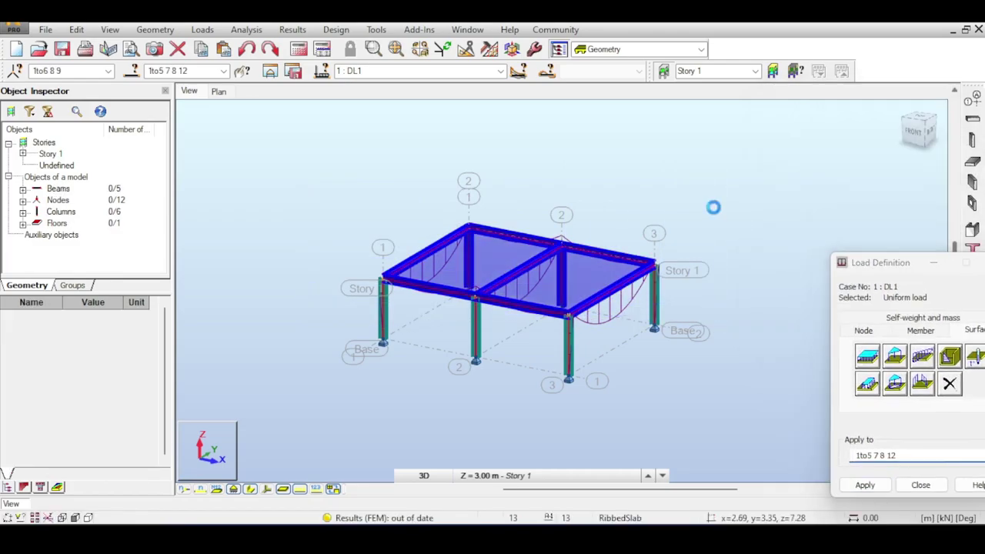
{"action": "left_click", "coordinate": [601, 271]}
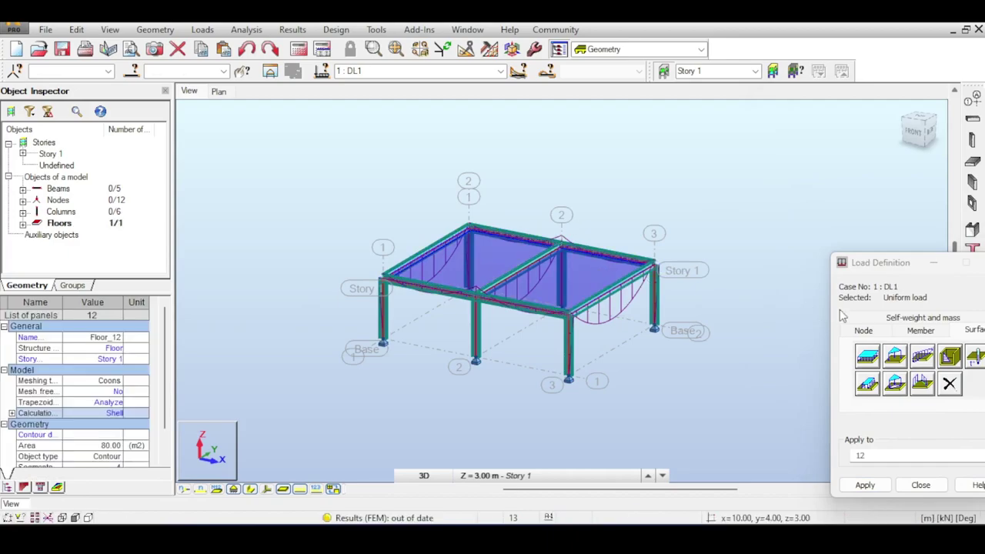
{"action": "left_click_drag", "start_coordinate": [886, 262], "coordinate": [790, 172]}
{"action": "left_click", "coordinate": [779, 397]}
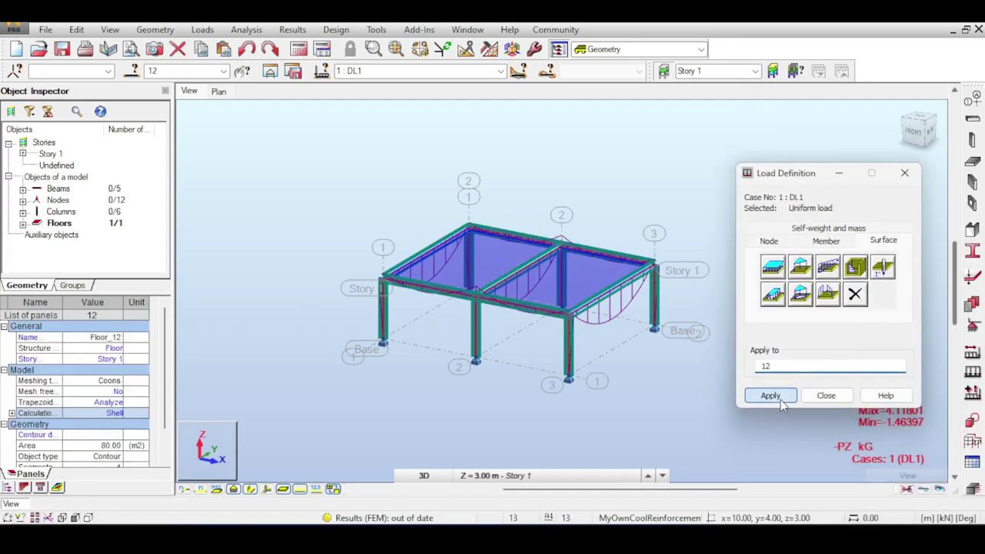
Make DL2 Construction the current case and apply a uniform planar load of -2 kPa in global Z to floor panel 12
{"action": "left_click", "coordinate": [392, 70]}
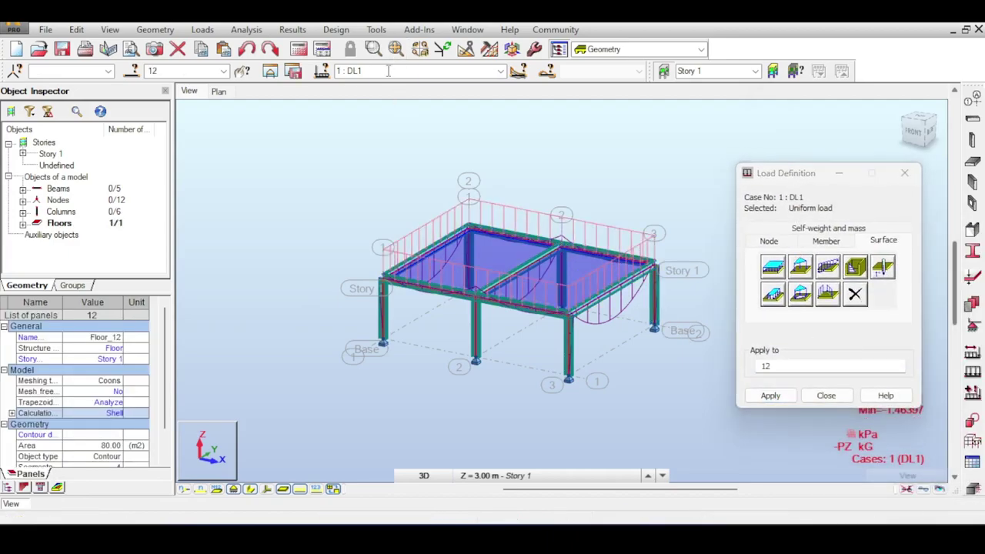
{"action": "scroll", "coordinate": [390, 69], "scroll_direction": "down", "scroll_amount": 1}
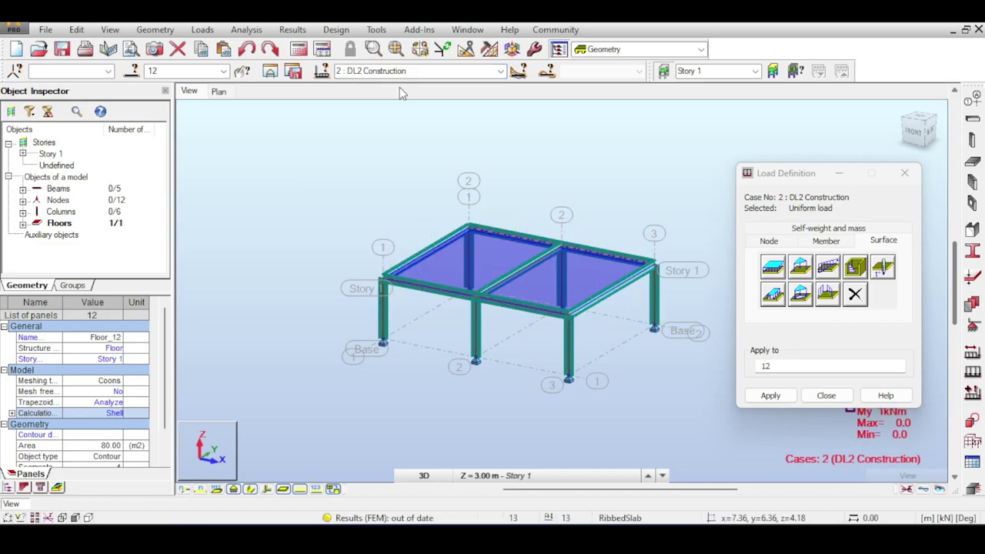
{"action": "left_click", "coordinate": [433, 70]}
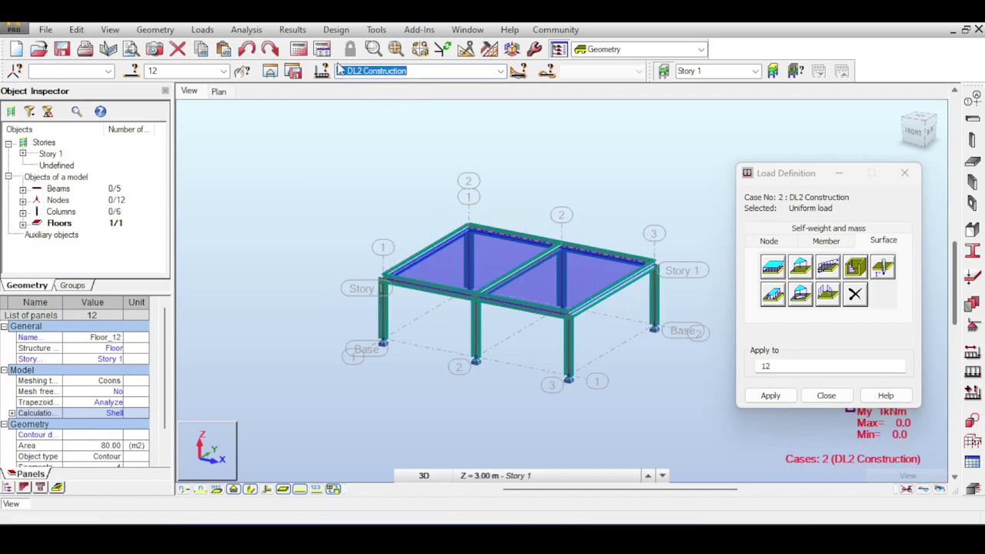
{"action": "scroll", "coordinate": [358, 71], "scroll_direction": "up", "scroll_amount": 1}
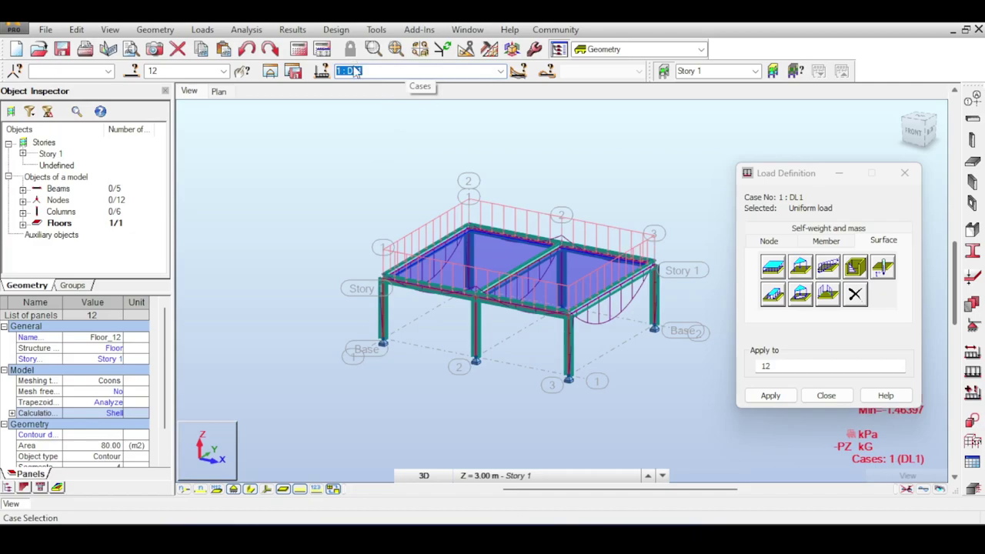
{"action": "scroll", "coordinate": [585, 266], "scroll_direction": "up", "scroll_amount": 2}
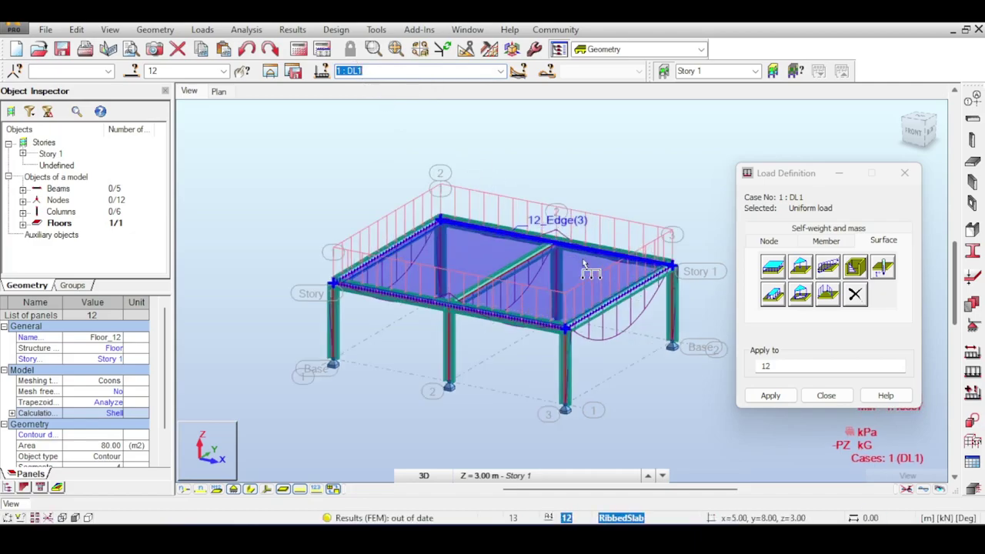
{"action": "middle_click_drag", "start_coordinate": [524, 154], "coordinate": [503, 113]}
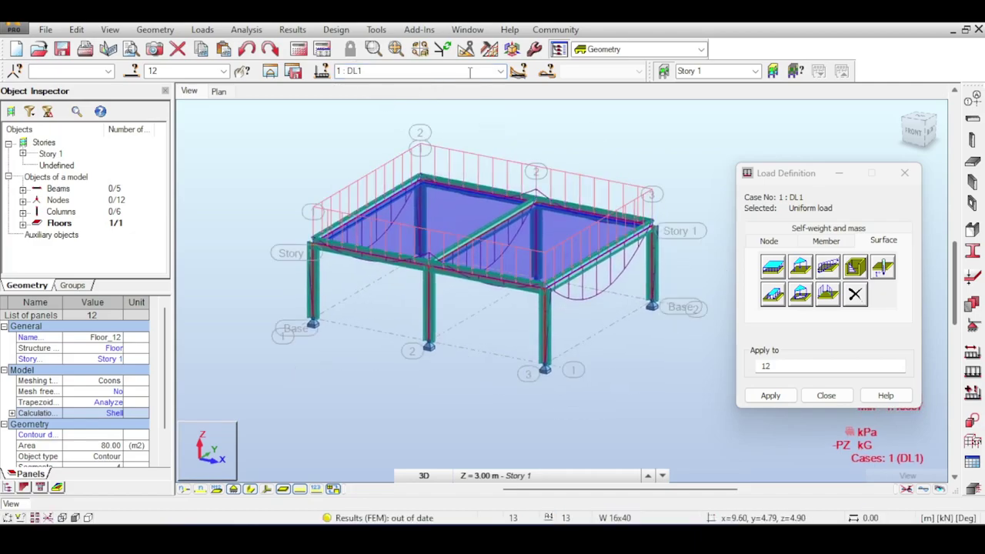
{"action": "scroll", "coordinate": [469, 71], "scroll_direction": "down", "scroll_amount": 1}
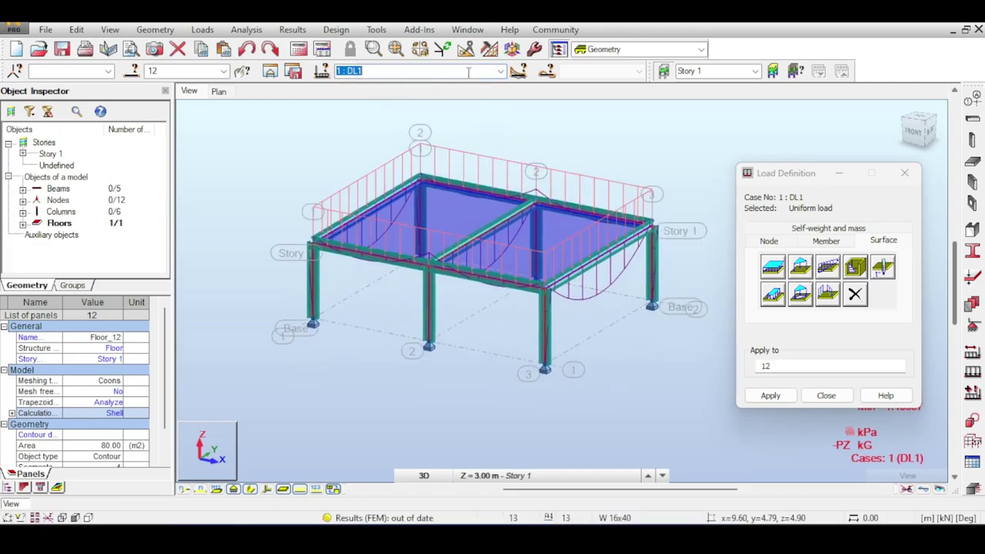
{"action": "left_click", "coordinate": [773, 269]}
{"action": "double_click", "coordinate": [847, 358]}
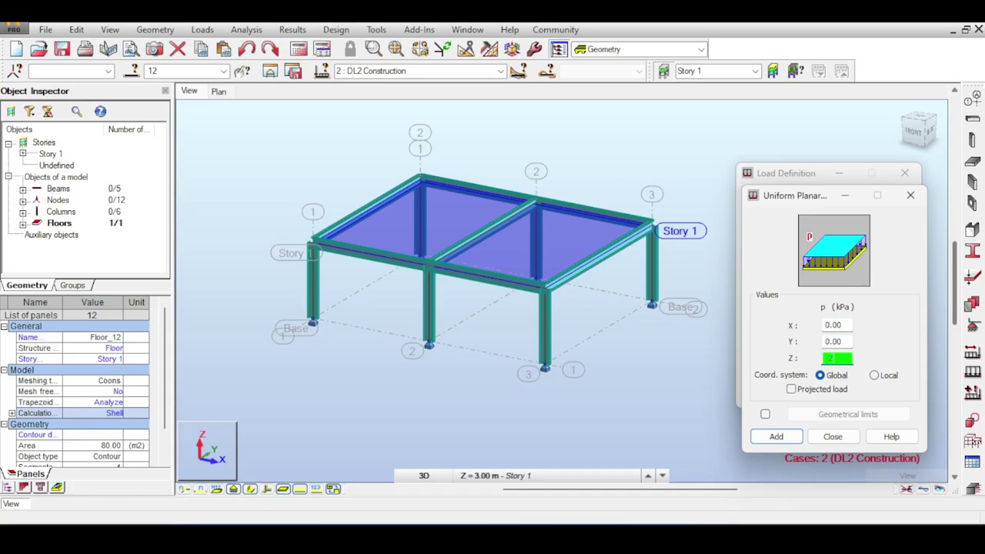
{"action": "left_click", "coordinate": [776, 436]}
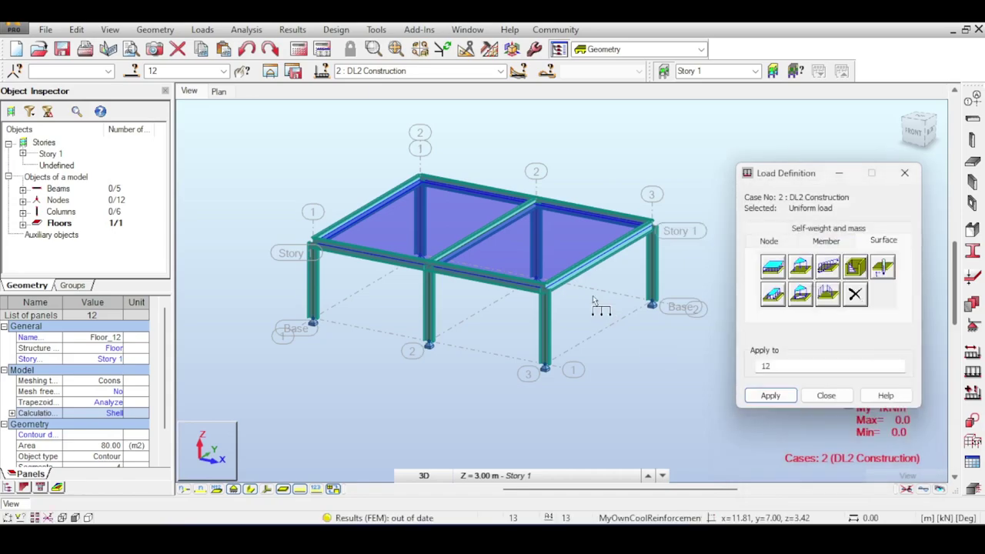
{"action": "left_click", "coordinate": [568, 221]}
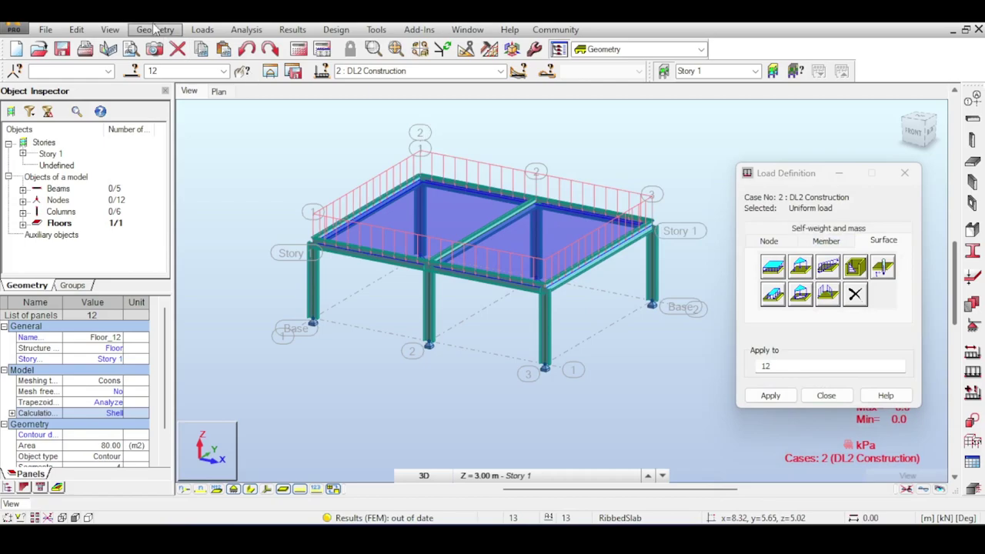
Add the whole structure's self-weight to case DL2 Construction and check the case's entries in the load table
{"action": "left_click", "coordinate": [202, 29]}
{"action": "left_click", "coordinate": [219, 111]}
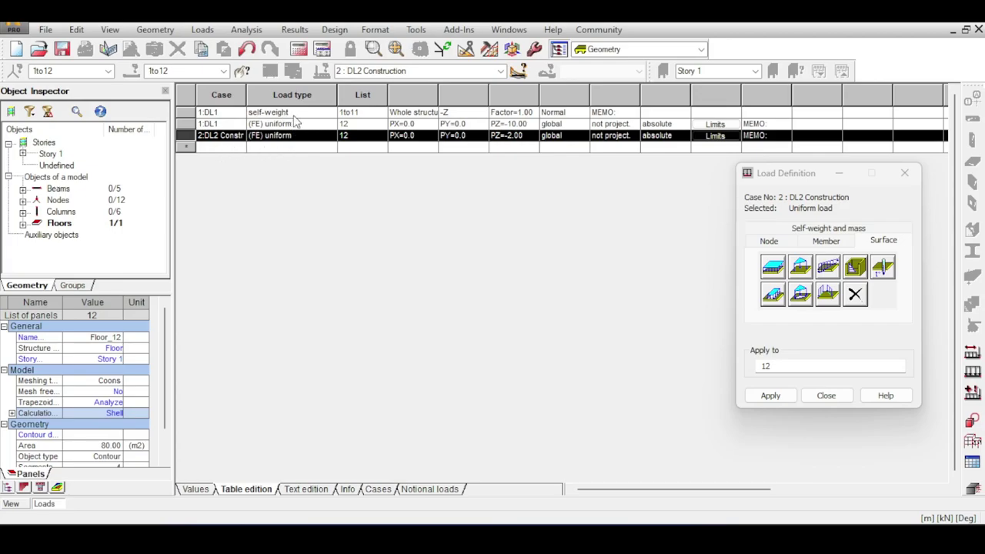
{"action": "left_click", "coordinate": [979, 30]}
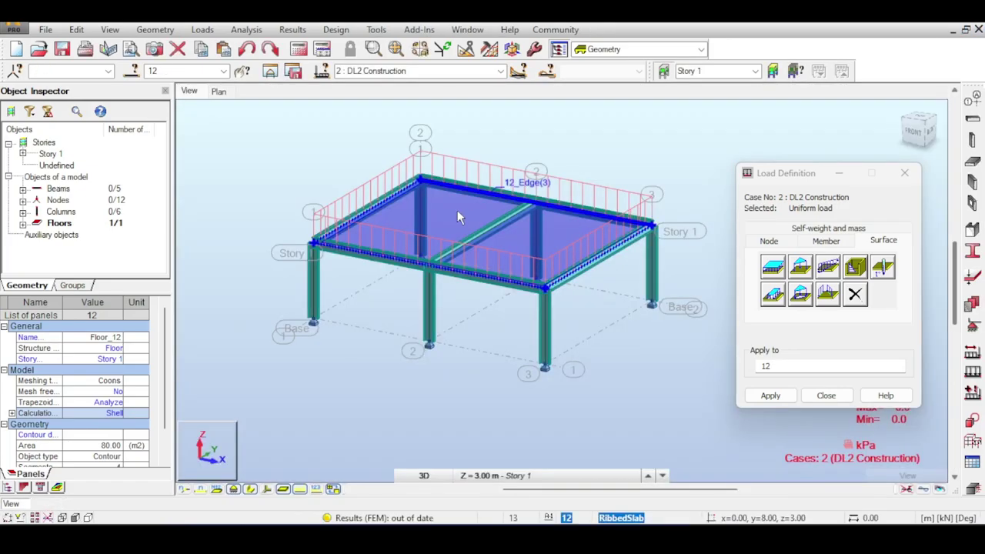
{"action": "left_click", "coordinate": [824, 241]}
{"action": "left_click", "coordinate": [770, 275]}
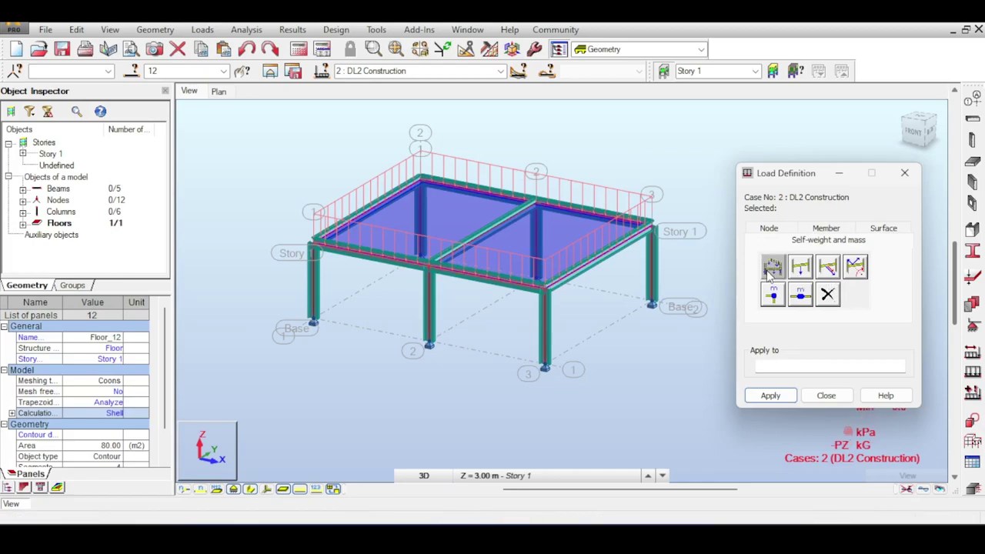
{"action": "left_click", "coordinate": [202, 29]}
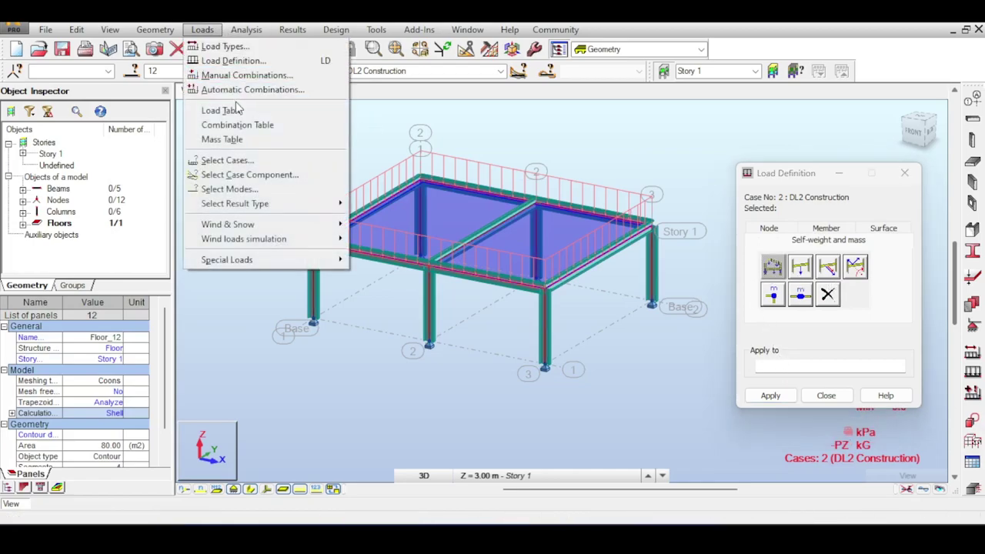
{"action": "left_click", "coordinate": [234, 110]}
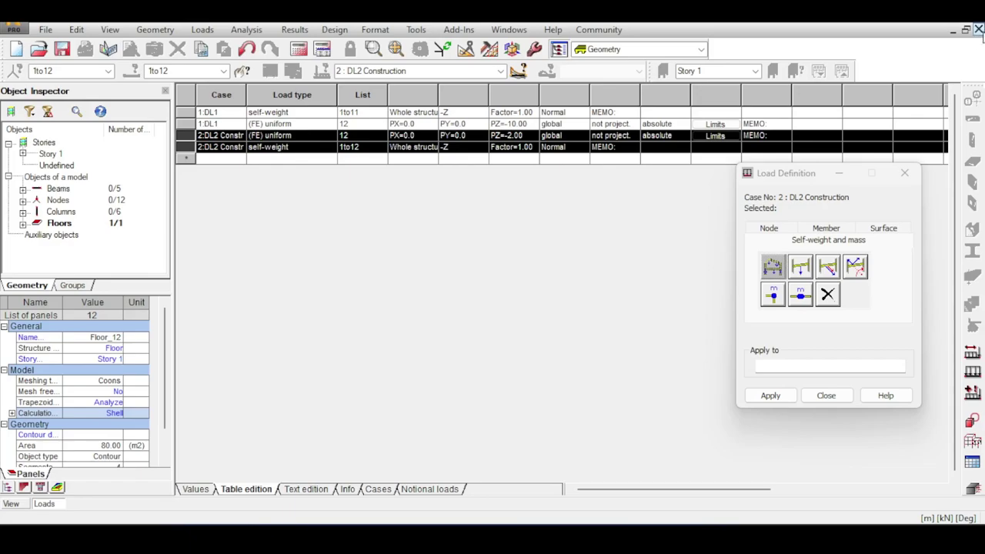
{"action": "left_click", "coordinate": [979, 29]}
{"action": "left_click", "coordinate": [471, 130]}
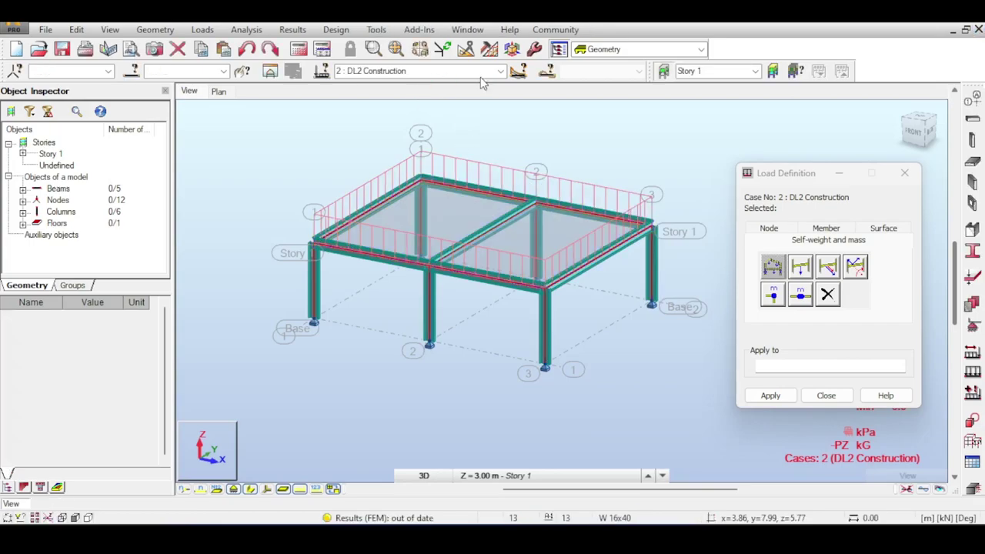
Make LL1 the current case and apply a uniform planar load of -4 kPa in global Z to the Story 1 floor
{"action": "left_click", "coordinate": [481, 70]}
{"action": "left_click", "coordinate": [475, 106]}
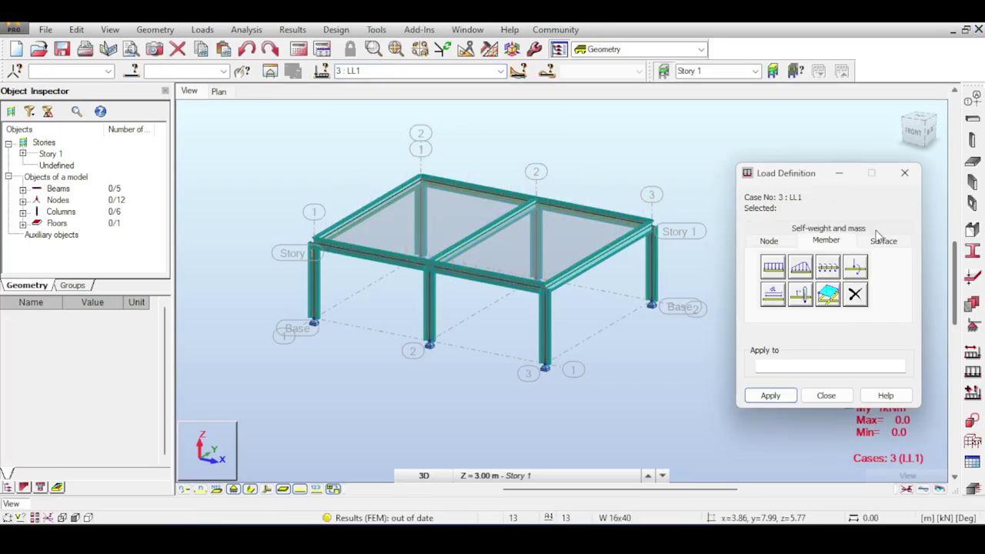
{"action": "left_click", "coordinate": [884, 229]}
{"action": "left_click", "coordinate": [773, 267]}
{"action": "left_click", "coordinate": [841, 357]}
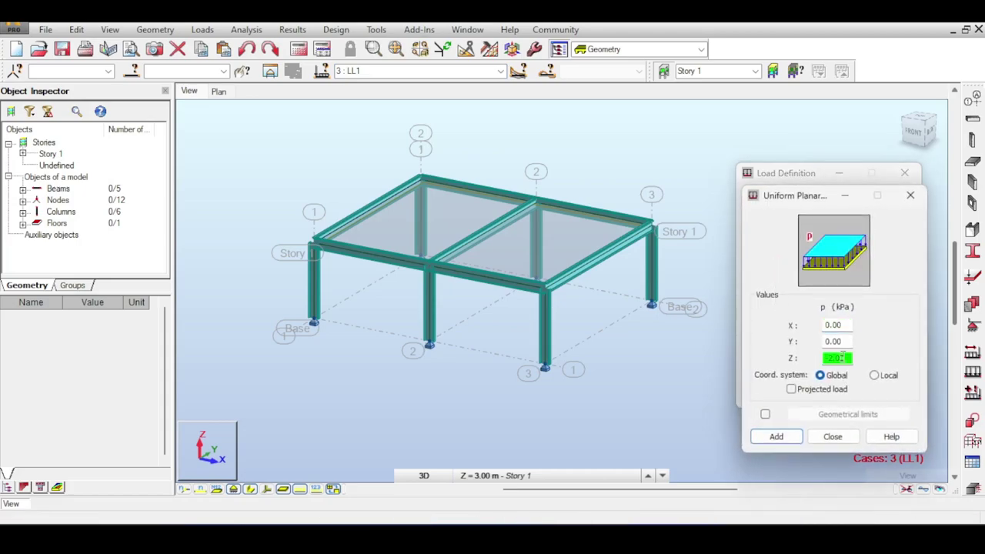
{"action": "left_click", "coordinate": [779, 437]}
{"action": "left_click", "coordinate": [596, 226]}
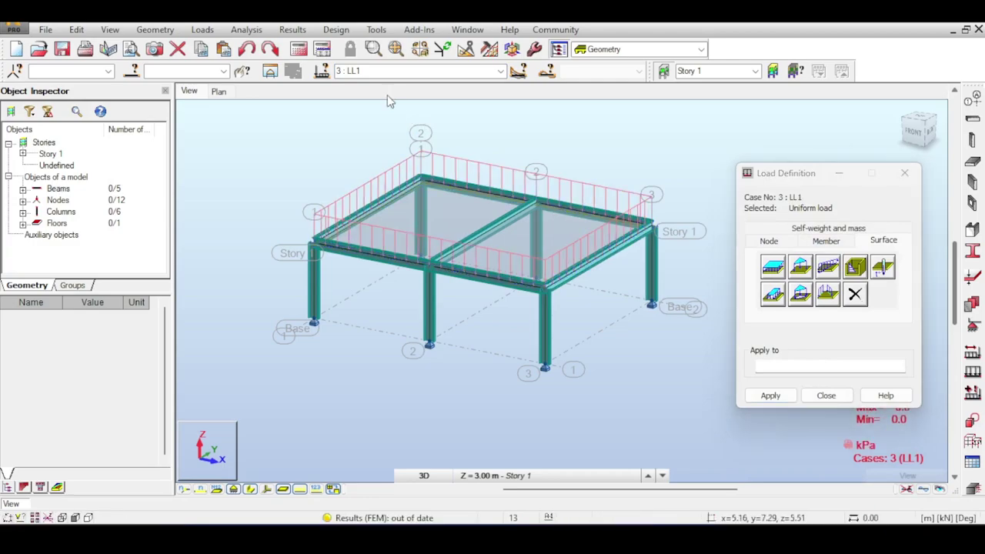
Apply a uniform planar load of -1 kPa in global Z to the floor for case LL2 Construction and finish load definition
{"action": "scroll", "coordinate": [389, 71], "scroll_direction": "down", "scroll_amount": 1}
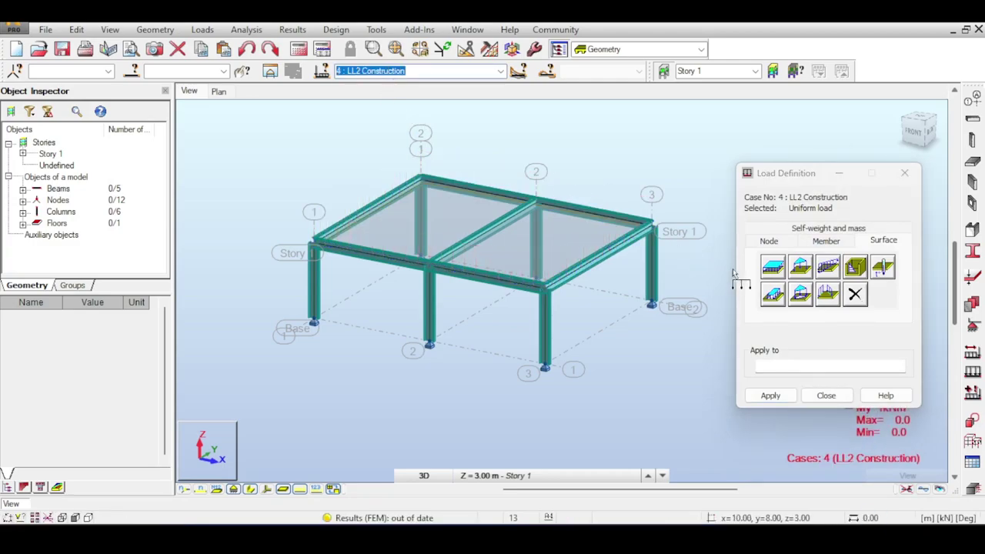
{"action": "left_click", "coordinate": [774, 269]}
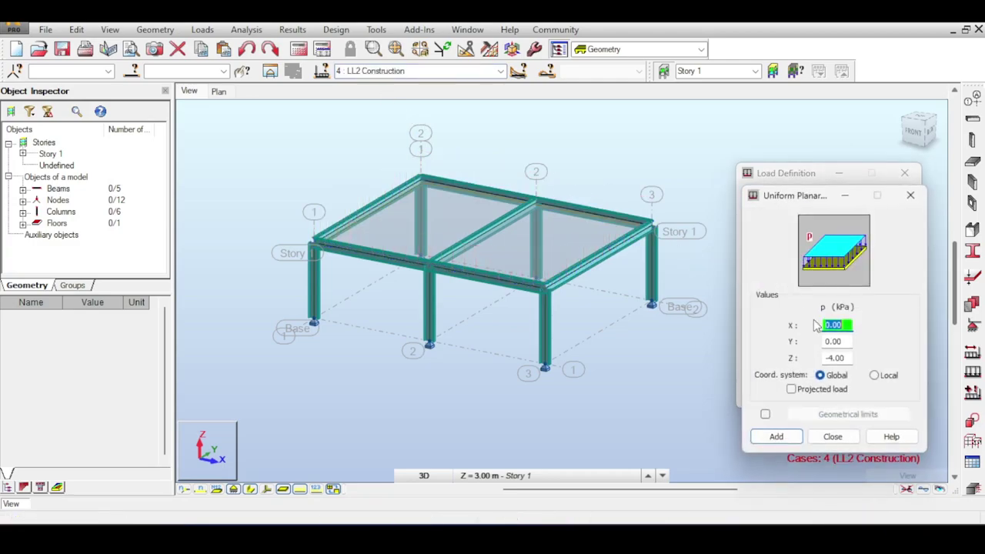
{"action": "double_click", "coordinate": [844, 359]}
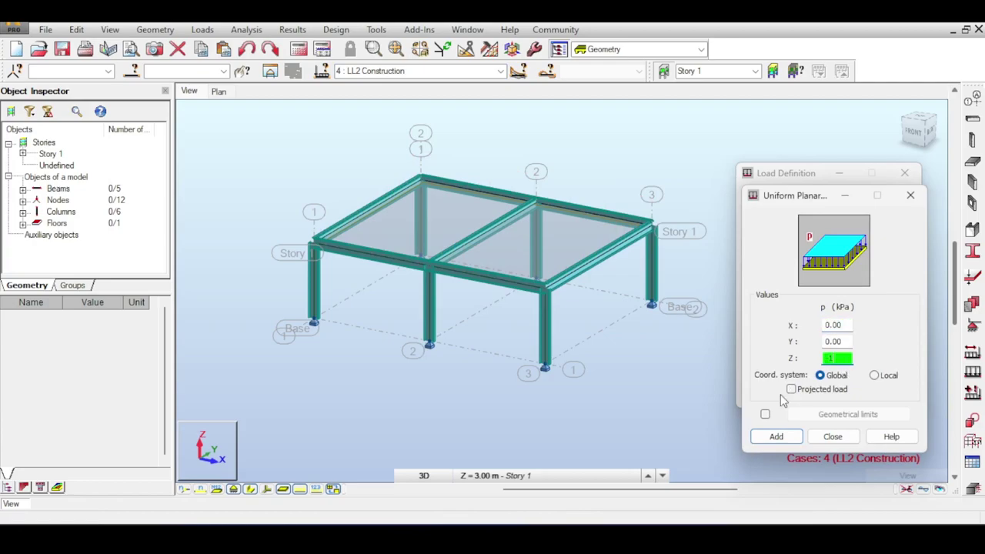
{"action": "left_click", "coordinate": [776, 436]}
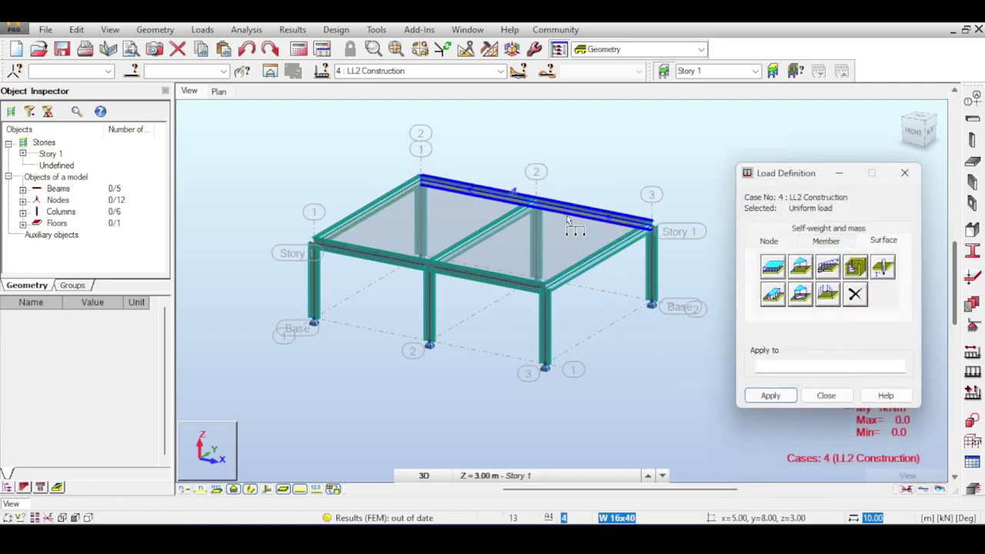
{"action": "key", "text": "Escape"}
{"action": "middle_click_drag", "start_coordinate": [456, 102], "coordinate": [485, 159]}
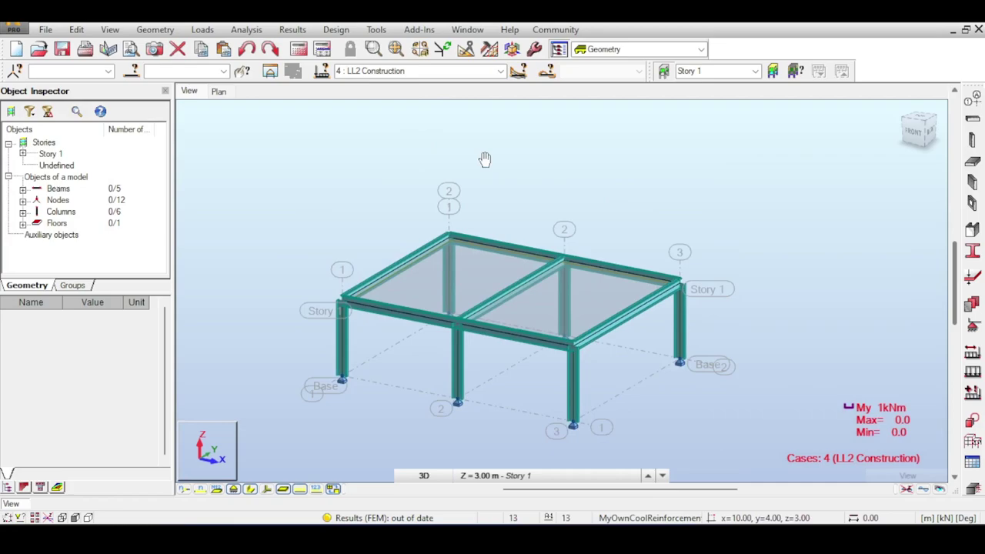
Run the structural analysis and display the normalized My moment diagram for case LL2 Construction
{"action": "left_click", "coordinate": [322, 49]}
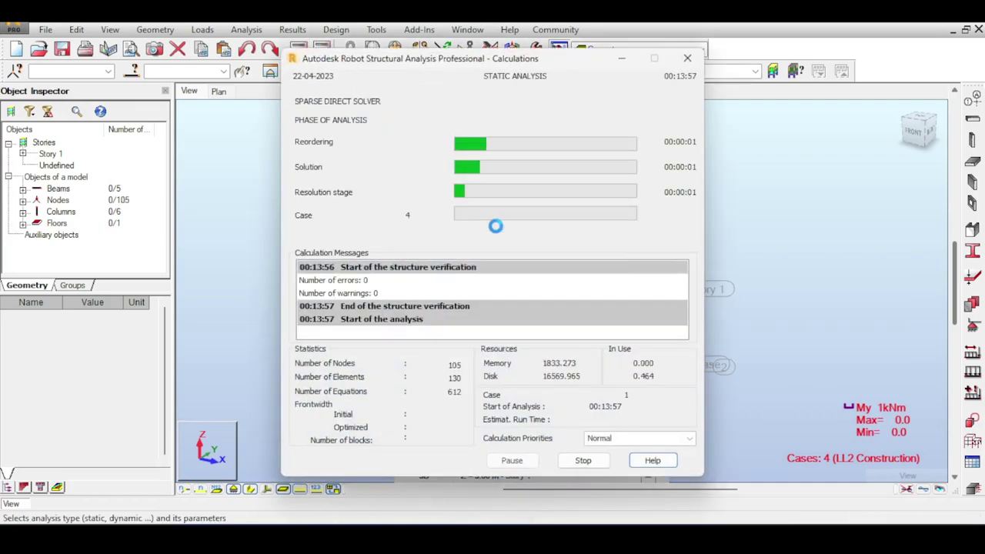
{"action": "scroll", "coordinate": [406, 292], "scroll_direction": "up", "scroll_amount": 5}
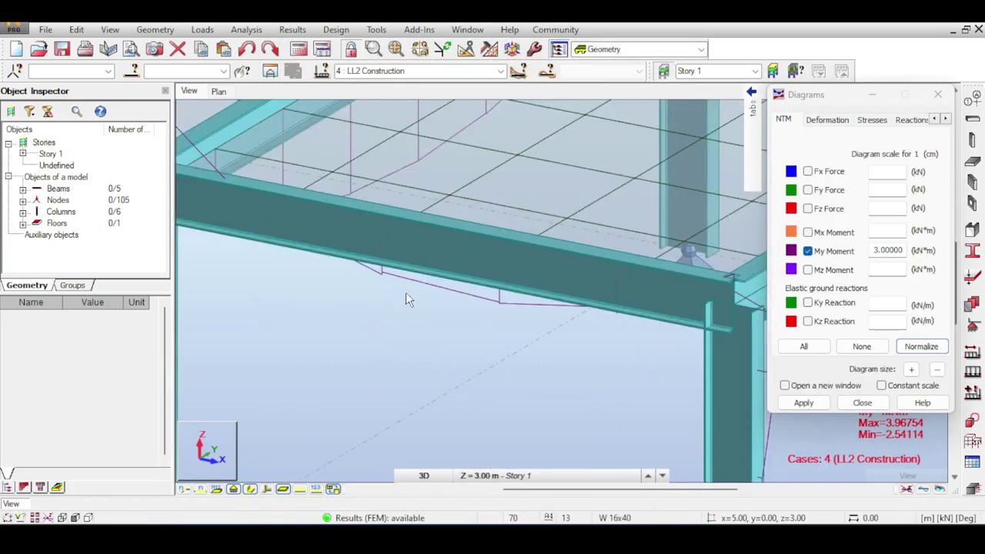
{"action": "left_click", "coordinate": [859, 402]}
Change the default meshing parameter set for all panels to a finer one in the job preferences
{"action": "left_click", "coordinate": [534, 49]}
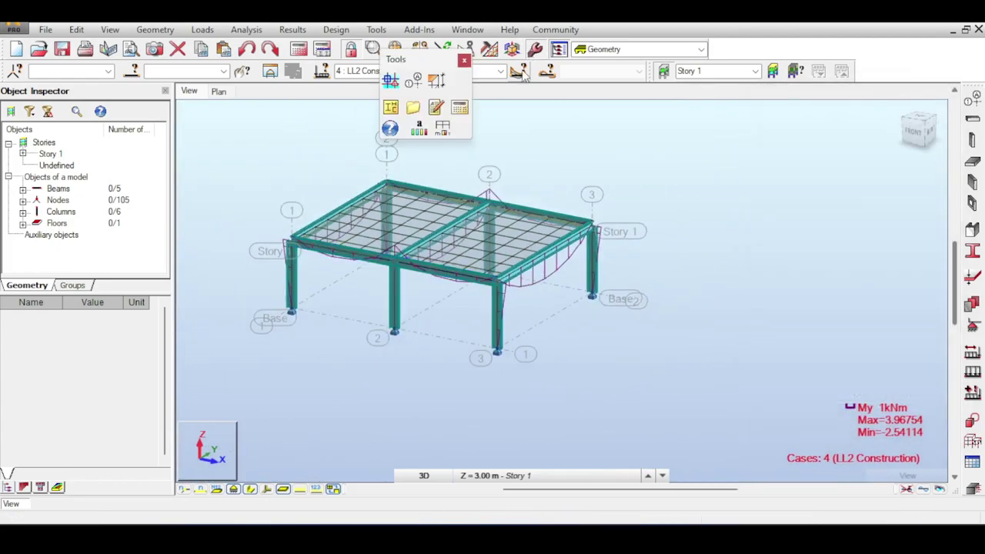
{"action": "left_click", "coordinate": [442, 127]}
{"action": "scroll", "coordinate": [330, 323], "scroll_direction": "down", "scroll_amount": 3}
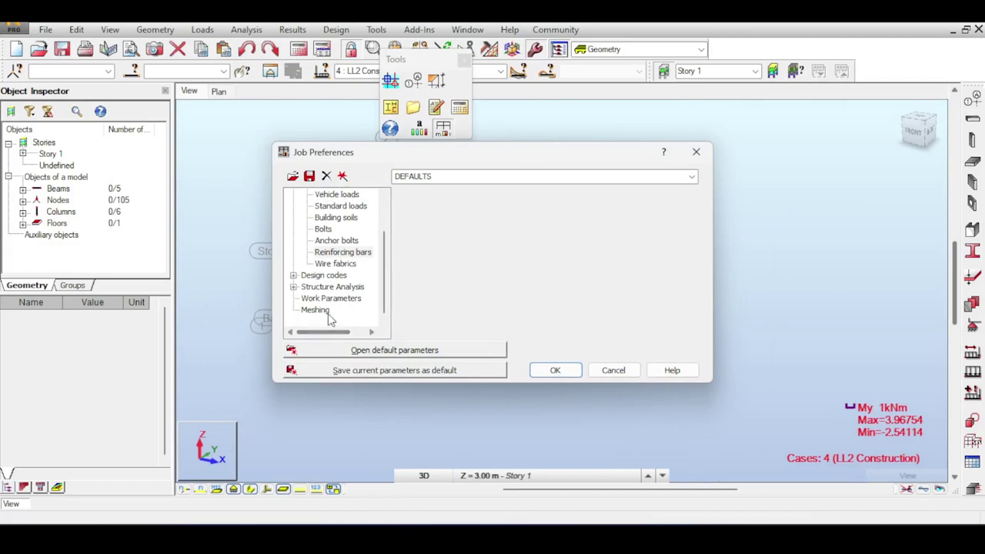
{"action": "left_click", "coordinate": [315, 309]}
{"action": "left_click", "coordinate": [585, 324]}
{"action": "left_click", "coordinate": [541, 361]}
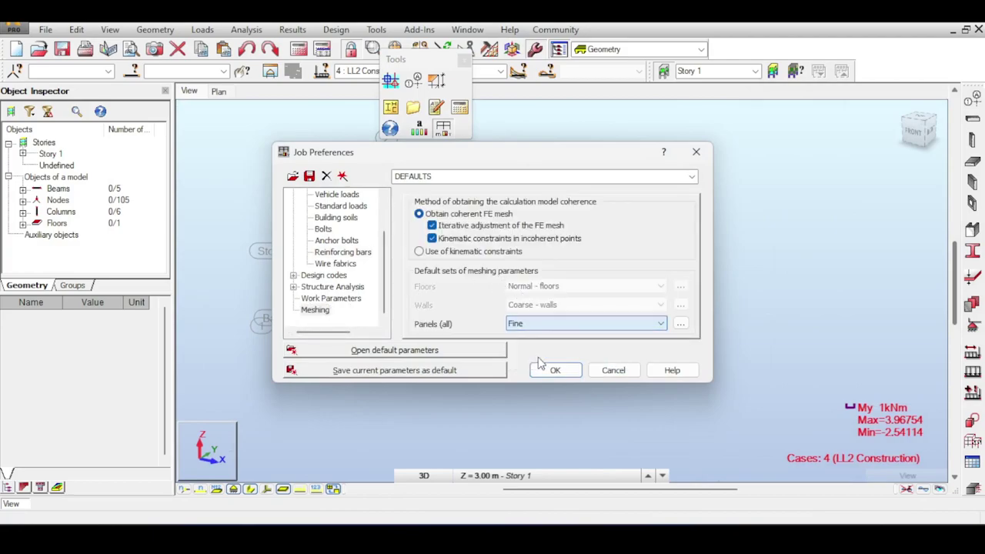
{"action": "left_click", "coordinate": [573, 323]}
{"action": "left_click", "coordinate": [561, 345]}
{"action": "left_click", "coordinate": [555, 370]}
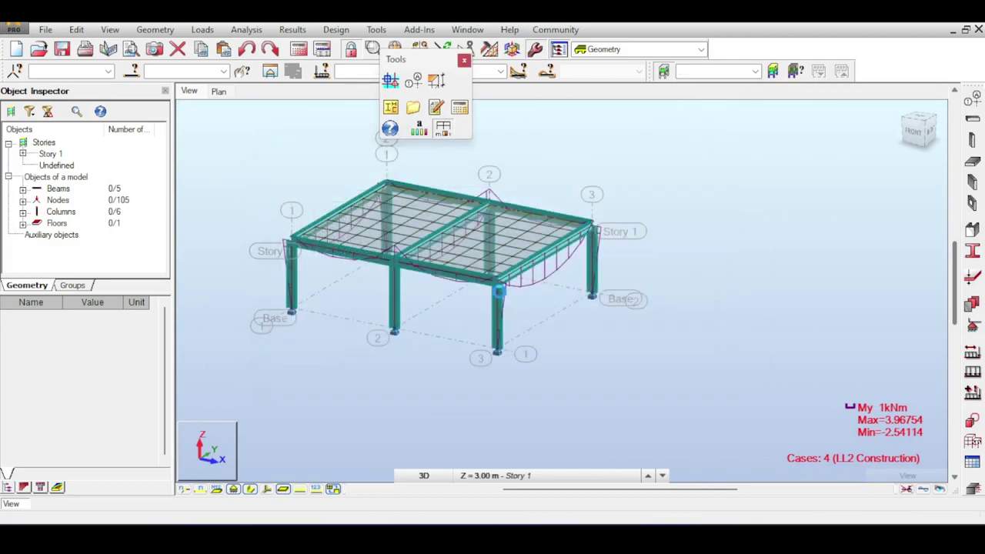
Recalculate the structure with the new meshing settings and inspect the floor mesh and beam moment diagrams
{"action": "left_click", "coordinate": [389, 80]}
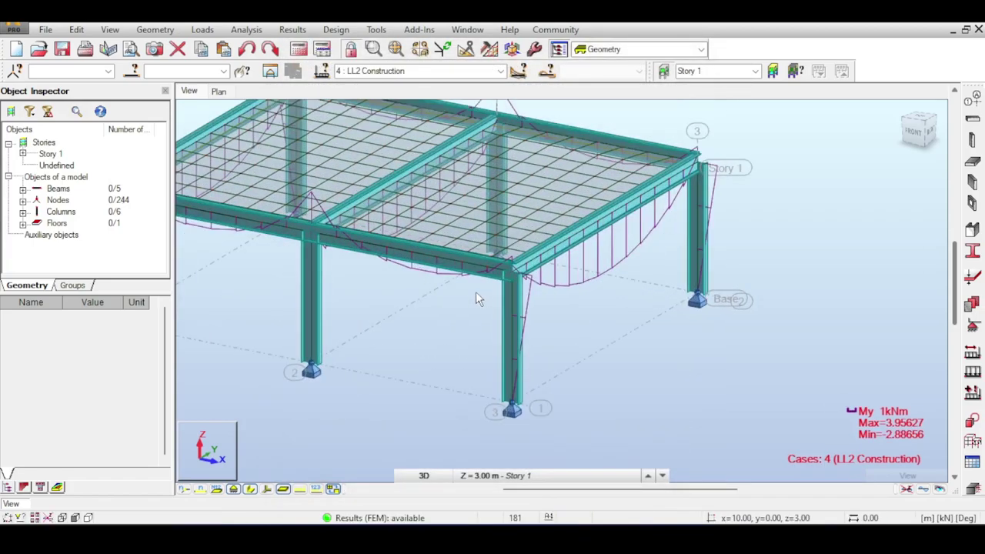
{"action": "scroll", "coordinate": [438, 273], "scroll_direction": "up", "scroll_amount": 2}
{"action": "scroll", "coordinate": [539, 193], "scroll_direction": "down", "scroll_amount": 8}
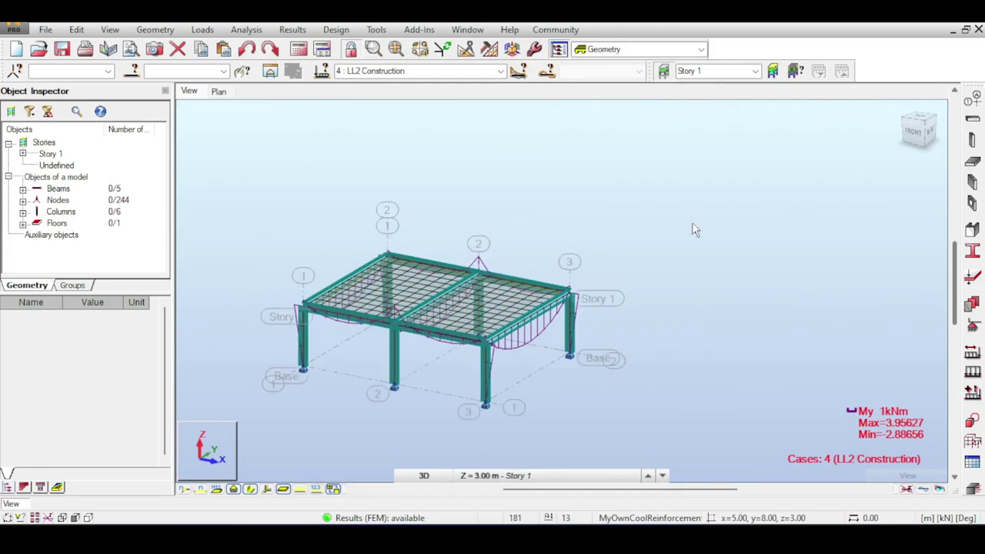
Try to start the Composite Design add-in without any beams selected
{"action": "left_click", "coordinate": [419, 29]}
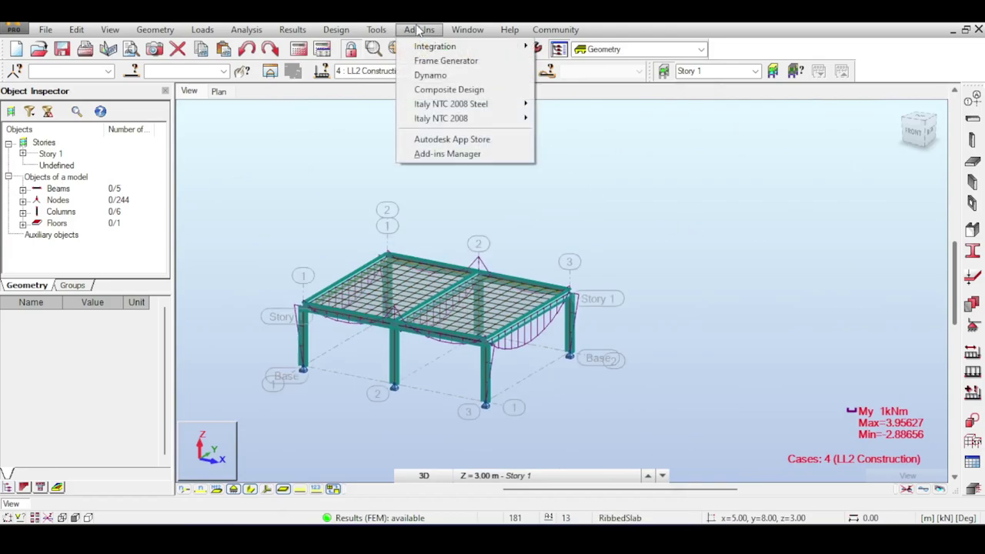
{"action": "left_click", "coordinate": [447, 92]}
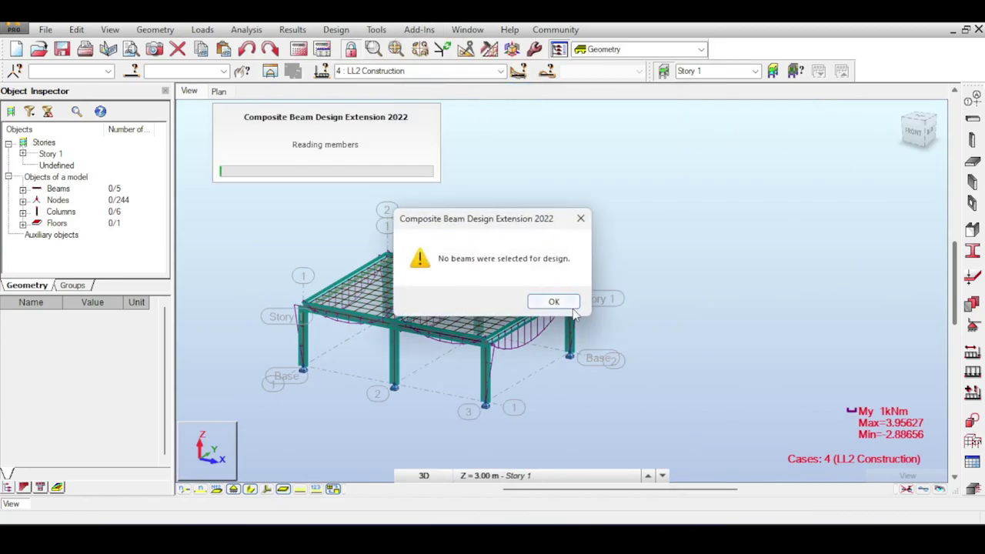
{"action": "left_click", "coordinate": [568, 304]}
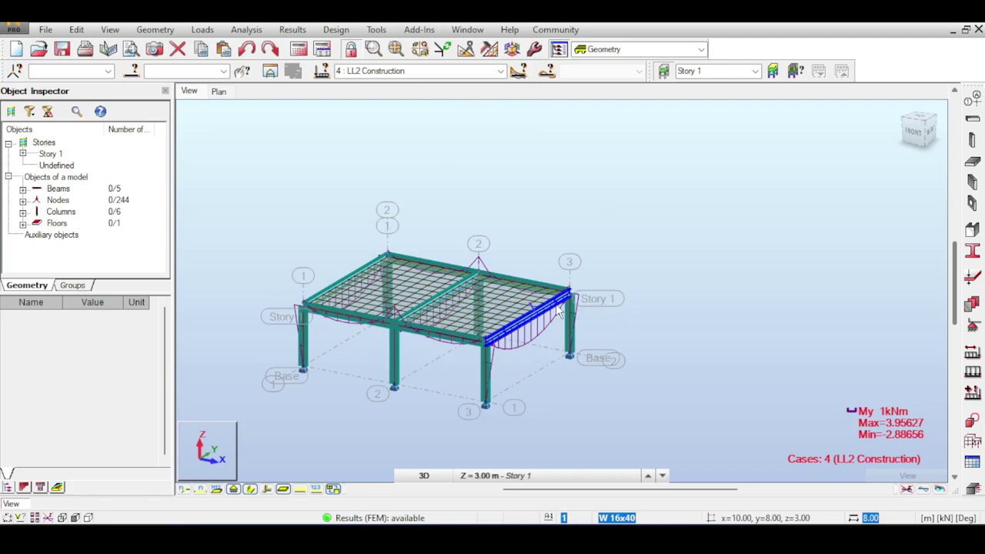
Pick the edge beam on grid line 3, clear the selection and try to start the Composite Design add-in
{"action": "scroll", "coordinate": [561, 311], "scroll_direction": "up", "scroll_amount": 2}
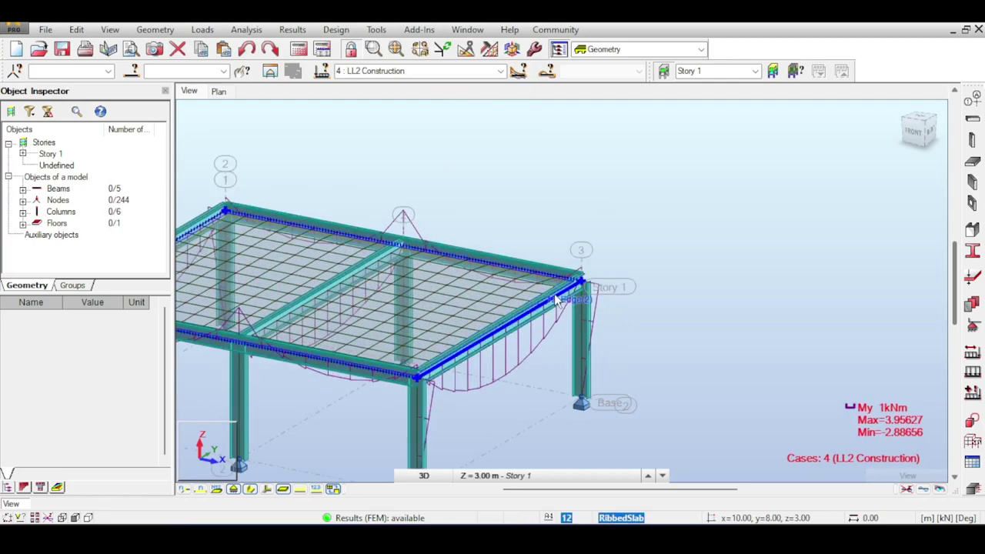
{"action": "left_click", "coordinate": [551, 305]}
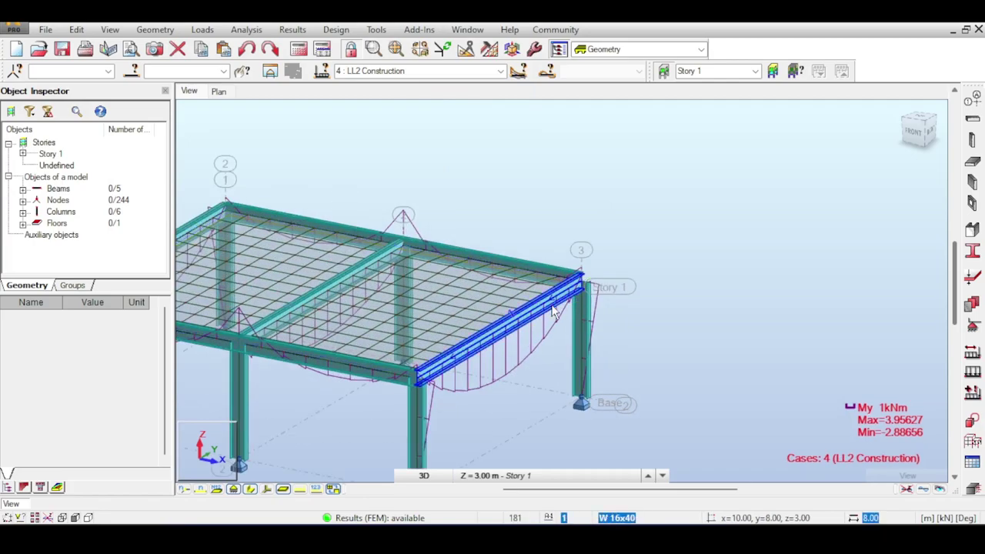
{"action": "left_click", "coordinate": [551, 309]}
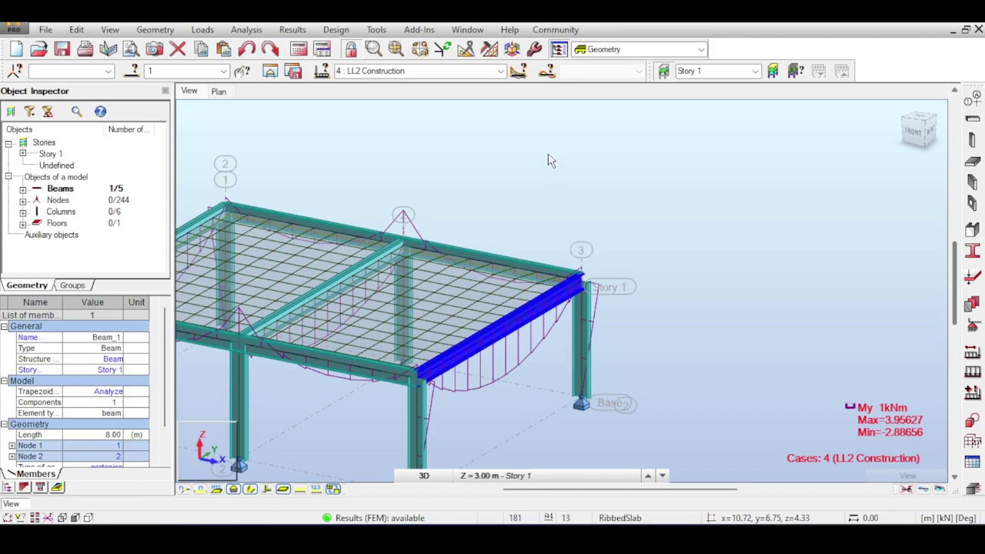
{"action": "middle_click_drag", "start_coordinate": [551, 160], "coordinate": [547, 228], "text": "shift"}
{"action": "left_click", "coordinate": [498, 192]}
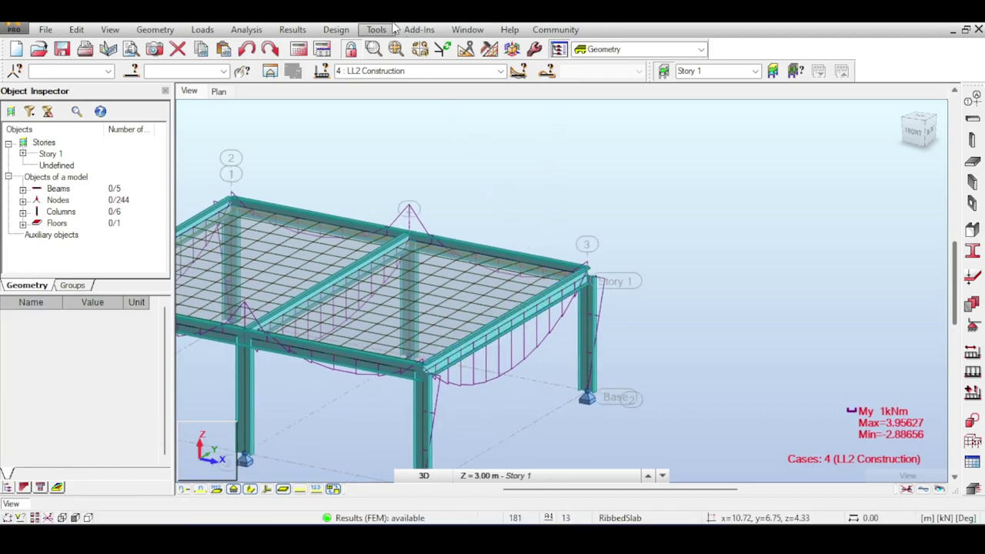
{"action": "left_click", "coordinate": [419, 29]}
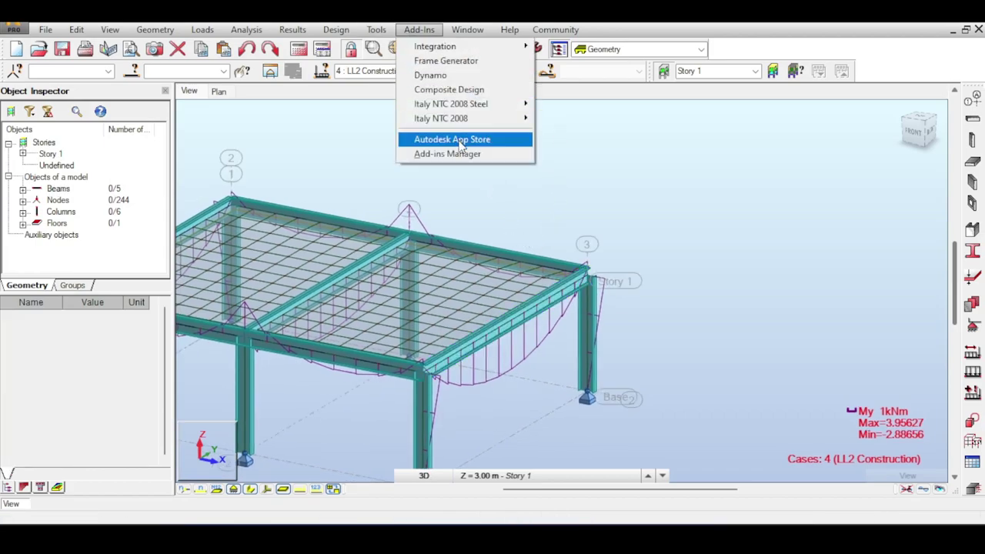
{"action": "left_click", "coordinate": [449, 90]}
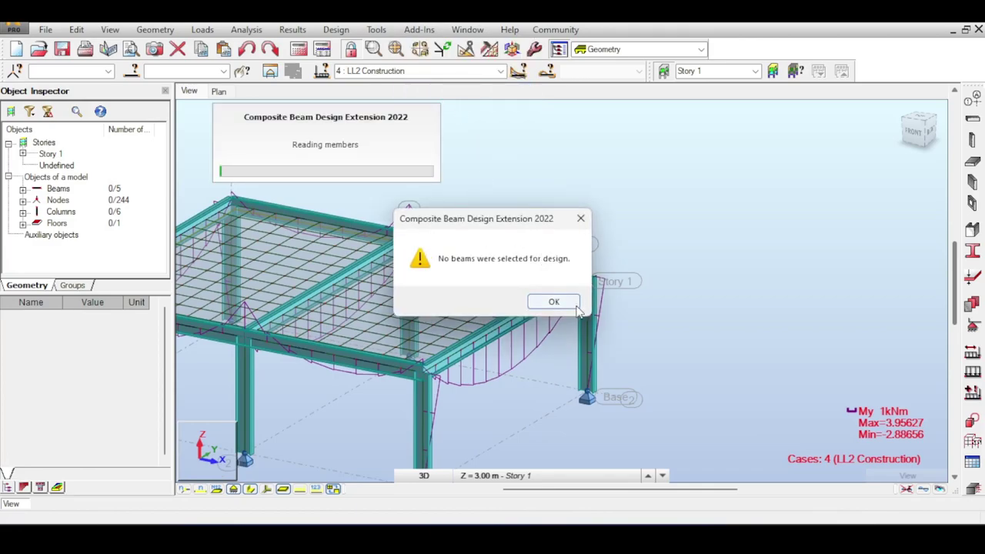
{"action": "left_click", "coordinate": [576, 304]}
Try to run Composite Design on the W 16x40 edge beam along grid line 3 alone
{"action": "scroll", "coordinate": [570, 309], "scroll_direction": "up", "scroll_amount": 4}
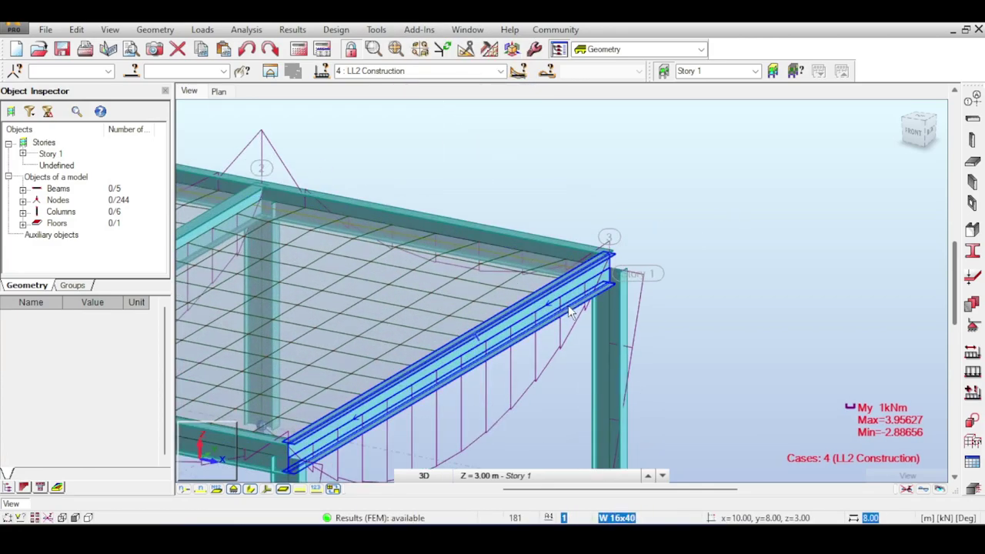
{"action": "left_click", "coordinate": [569, 309]}
{"action": "left_click", "coordinate": [409, 32]}
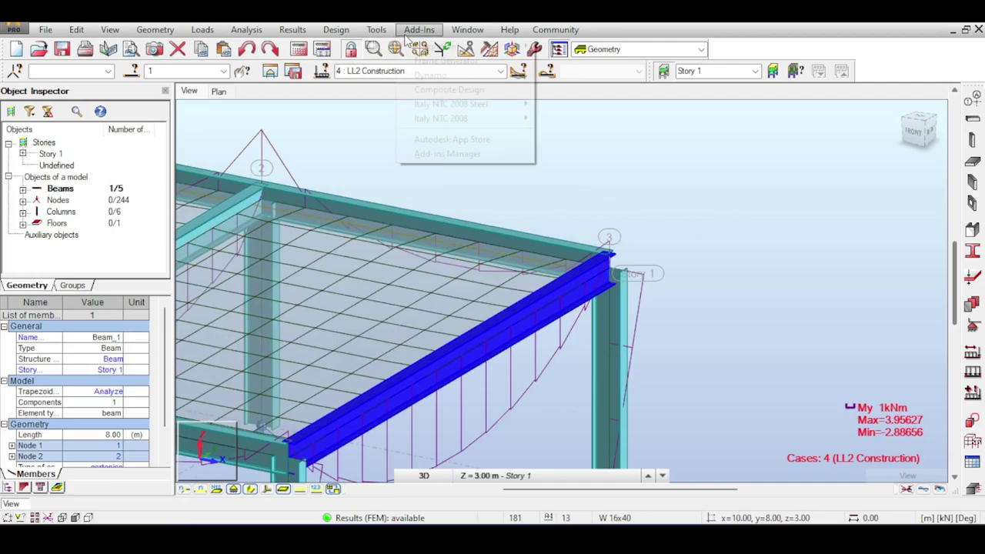
{"action": "left_click", "coordinate": [447, 90]}
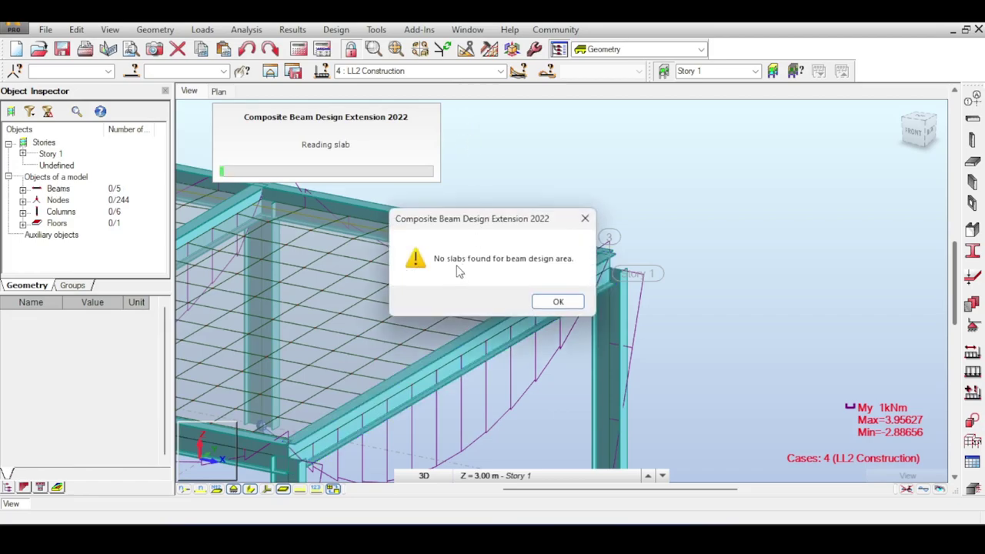
{"action": "left_click", "coordinate": [558, 302]}
Select all beams together with the floor panel of Story 1 and try to run Composite Design on them
{"action": "scroll", "coordinate": [561, 149], "scroll_direction": "down", "scroll_amount": 5}
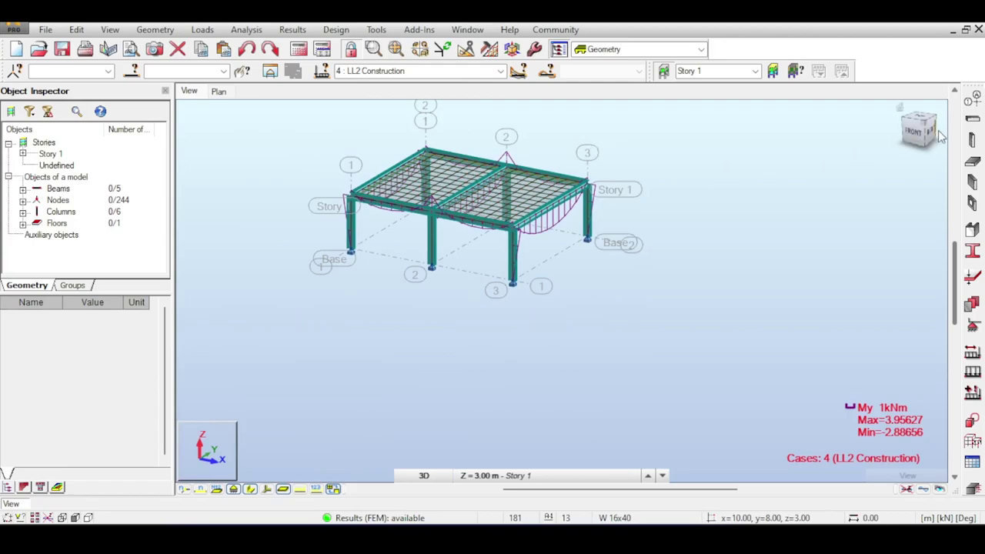
{"action": "left_click_drag", "start_coordinate": [927, 132], "coordinate": [919, 139]}
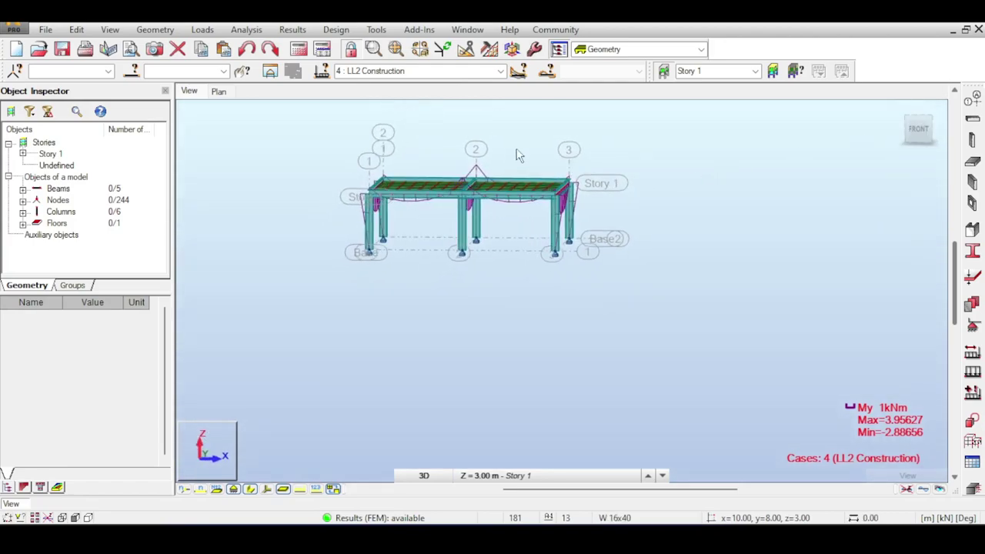
{"action": "left_click_drag", "start_coordinate": [286, 118], "coordinate": [668, 222]}
{"action": "left_click", "coordinate": [899, 108]}
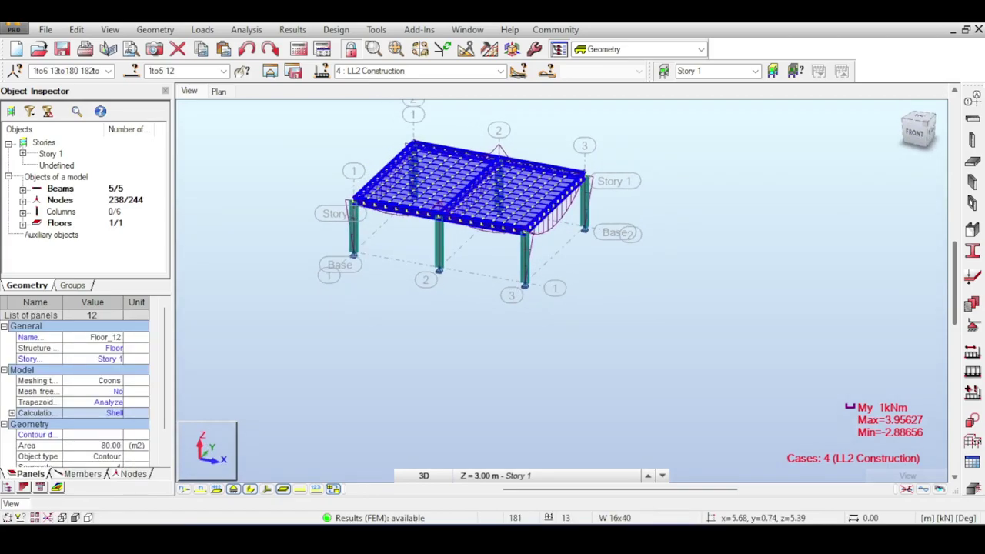
{"action": "left_click", "coordinate": [413, 30]}
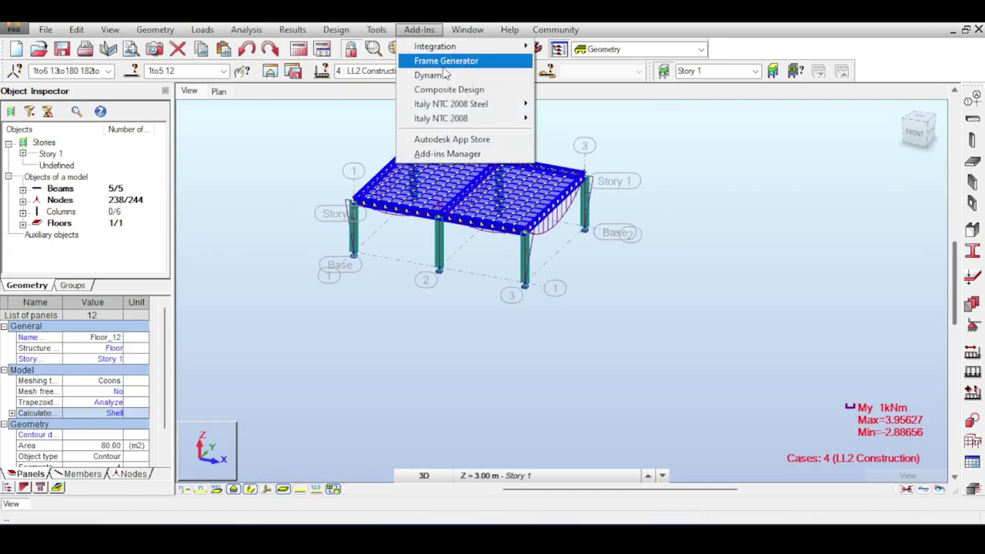
{"action": "left_click", "coordinate": [454, 86]}
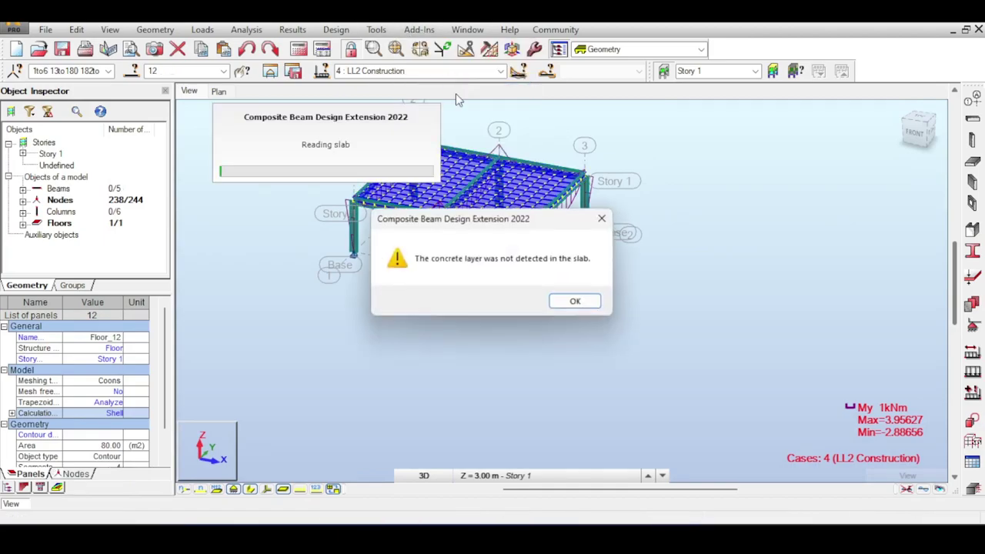
{"action": "left_click", "coordinate": [585, 311]}
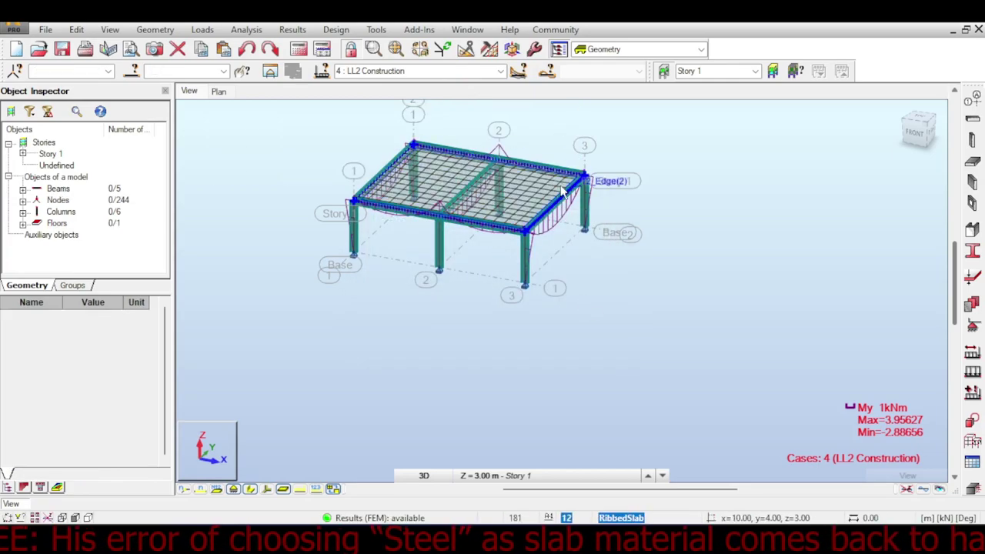
Retry Composite Design on the Story 1 beams and floor, working from the front view
{"action": "middle_click_drag", "start_coordinate": [562, 193], "coordinate": [605, 164]}
{"action": "scroll", "coordinate": [602, 182], "scroll_direction": "up", "scroll_amount": 2}
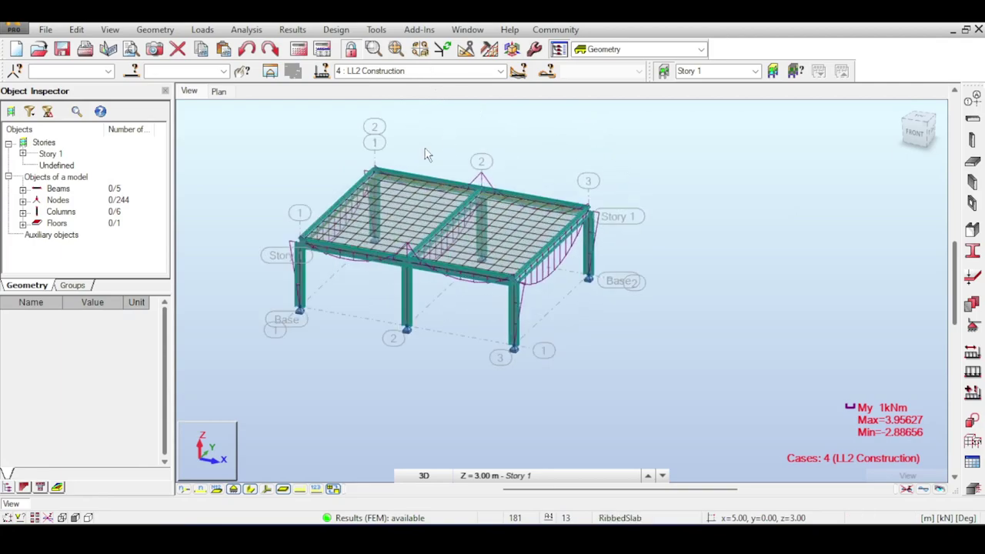
{"action": "left_click", "coordinate": [920, 130]}
{"action": "left_click", "coordinate": [419, 29]}
{"action": "left_click", "coordinate": [442, 91]}
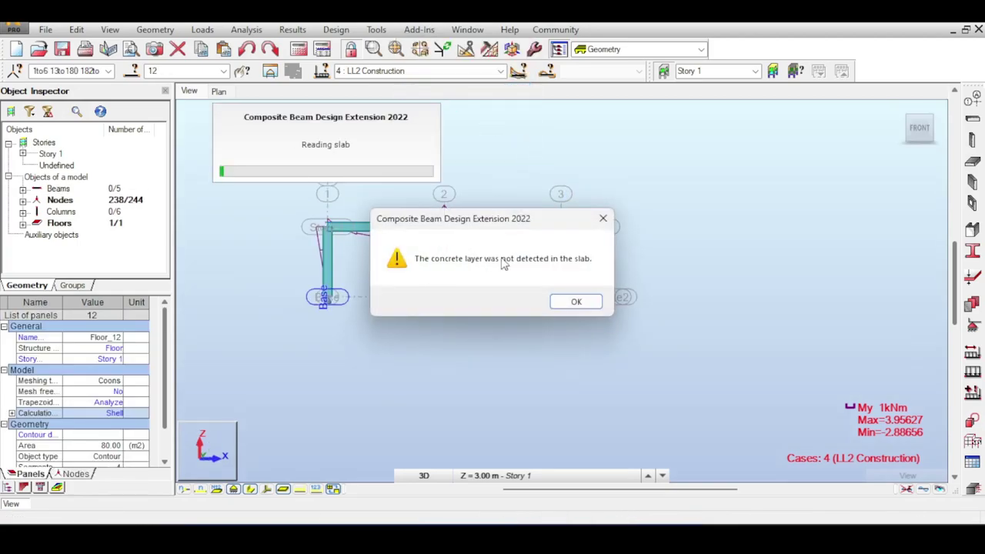
{"action": "left_click", "coordinate": [577, 302]}
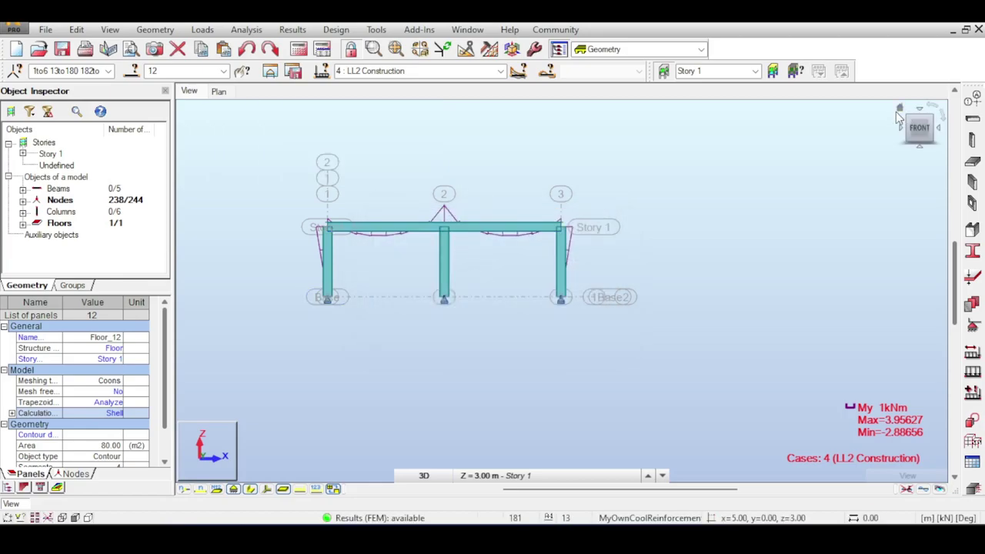
Clear the selection and set the material of the RibbedSlab orthotropic thickness definition to CONCR
{"action": "left_click_drag", "start_coordinate": [913, 132], "coordinate": [726, 167]}
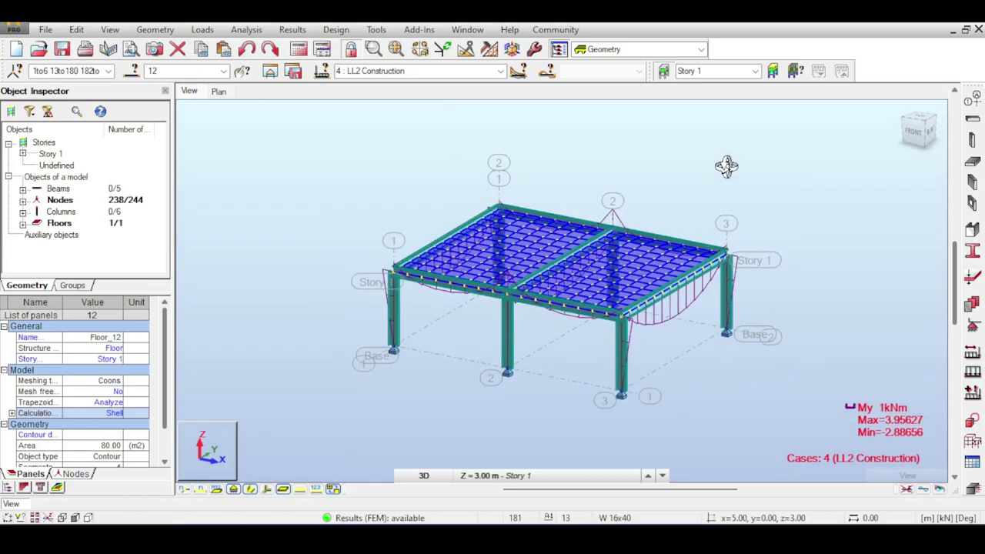
{"action": "middle_click_drag", "start_coordinate": [727, 167], "coordinate": [590, 154]}
{"action": "left_click", "coordinate": [615, 161]}
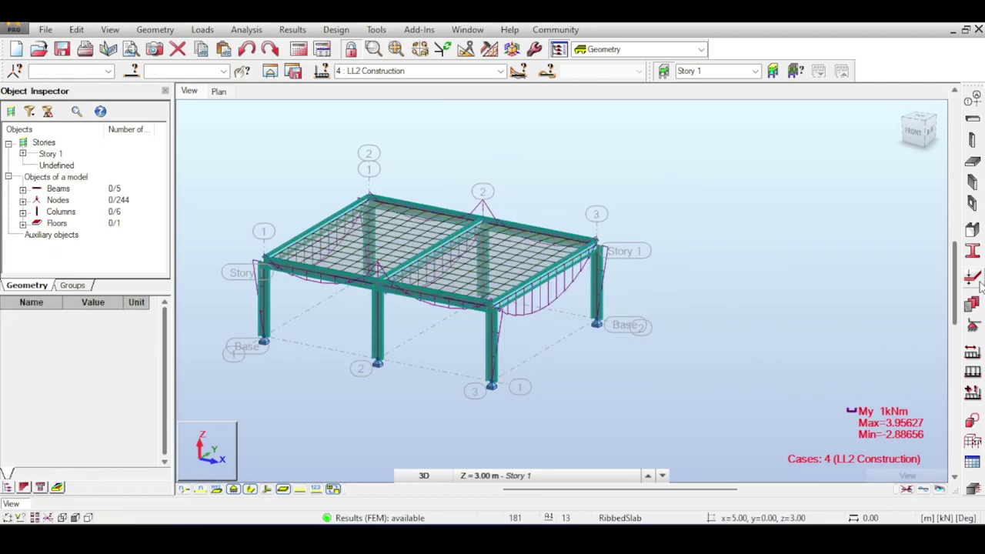
{"action": "left_click", "coordinate": [974, 280]}
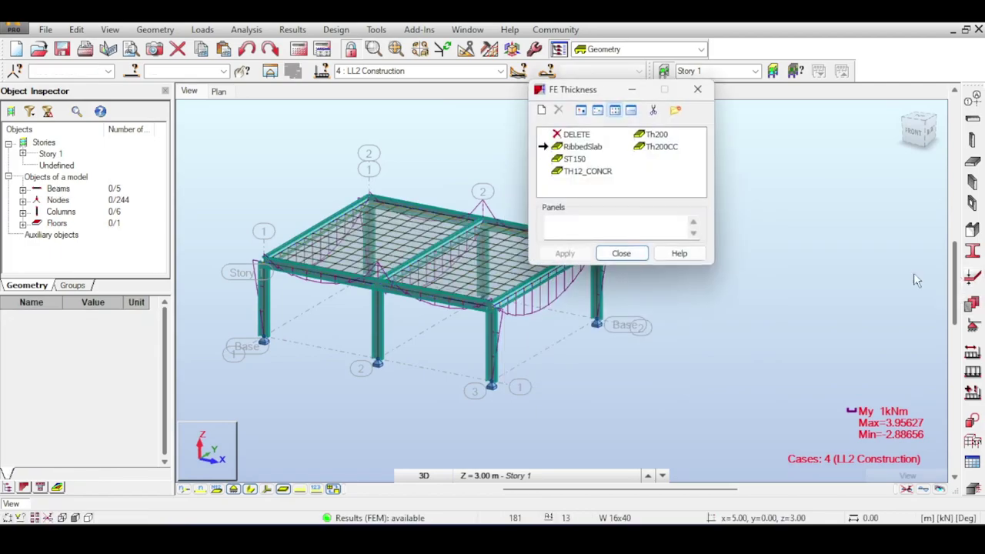
{"action": "double_click", "coordinate": [583, 148]}
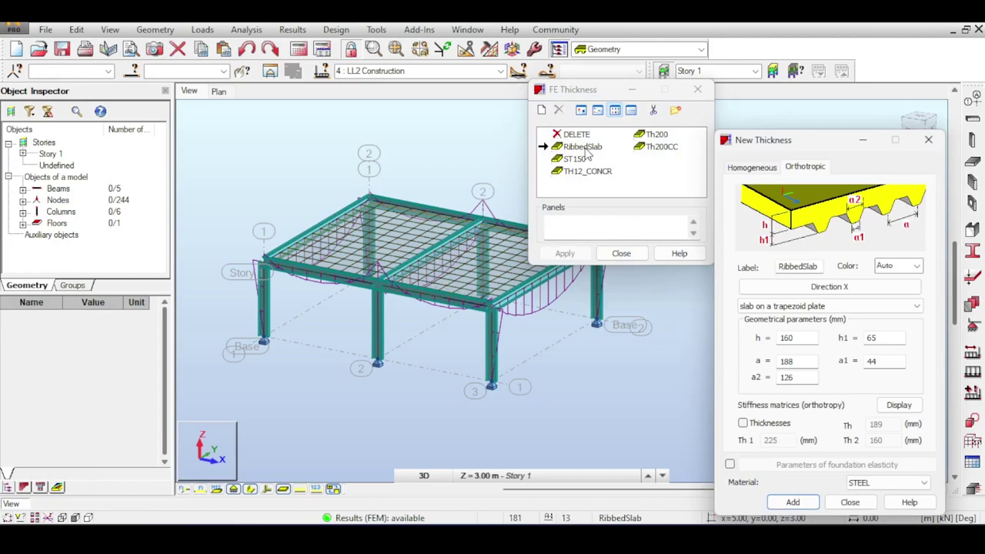
{"action": "left_click", "coordinate": [880, 483]}
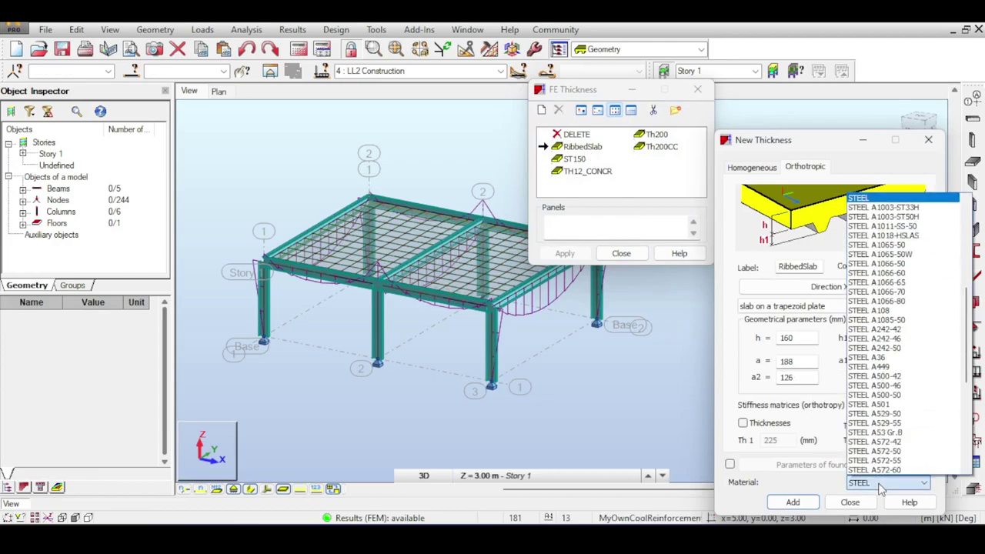
{"action": "scroll", "coordinate": [889, 401], "scroll_direction": "up", "scroll_amount": 9}
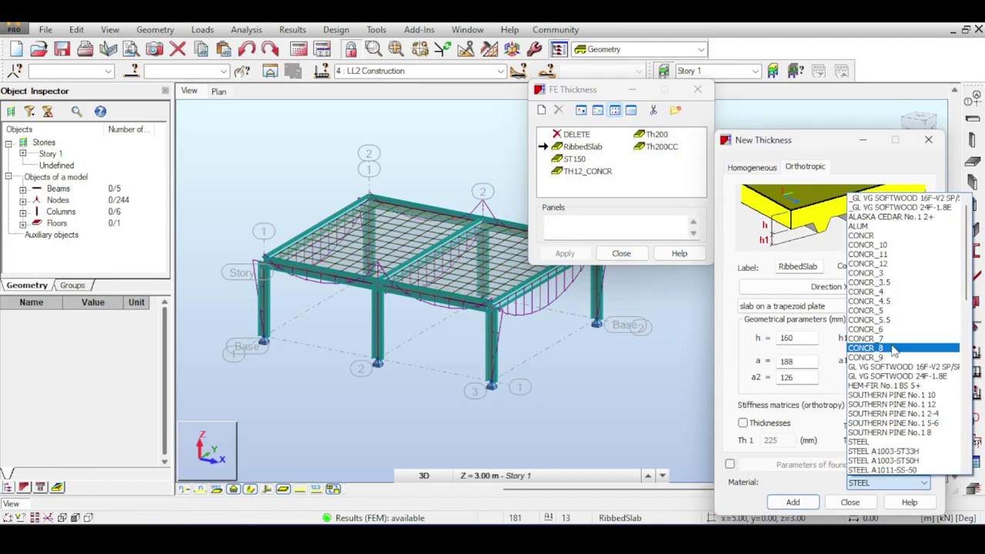
{"action": "left_click", "coordinate": [861, 235]}
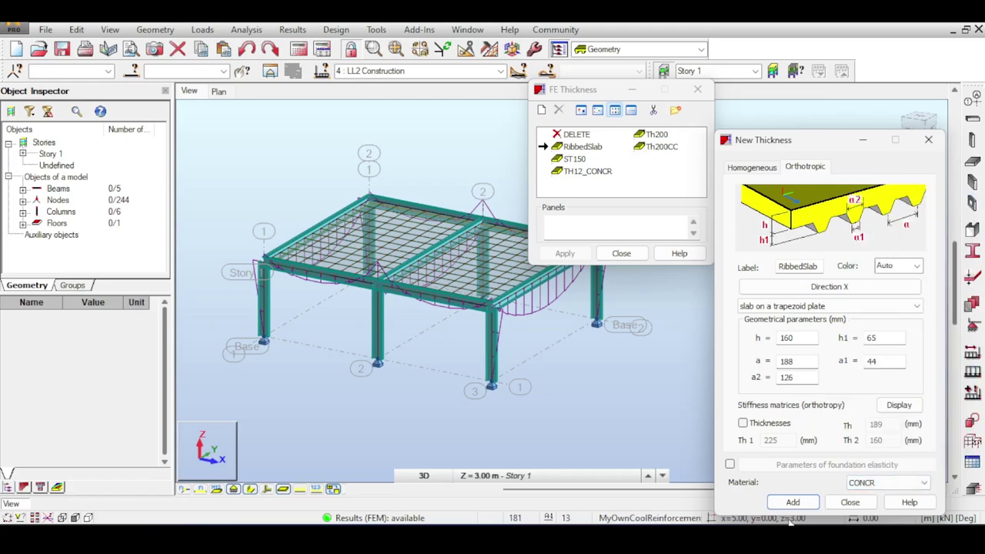
Save the modified RibbedSlab thickness over the existing label, accepting the change to the result status, and close the thickness dialogs
{"action": "left_click", "coordinate": [794, 504]}
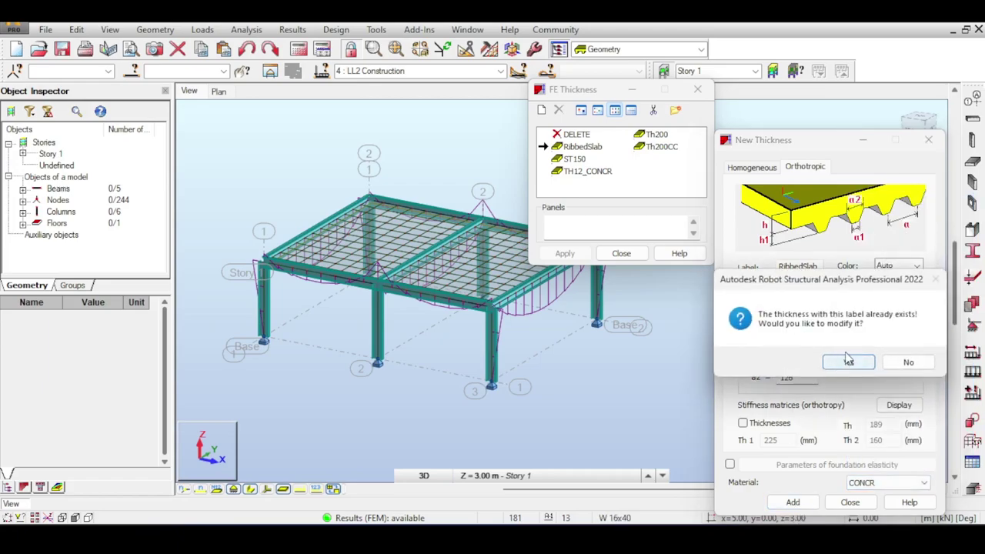
{"action": "left_click_drag", "start_coordinate": [856, 282], "coordinate": [625, 279]}
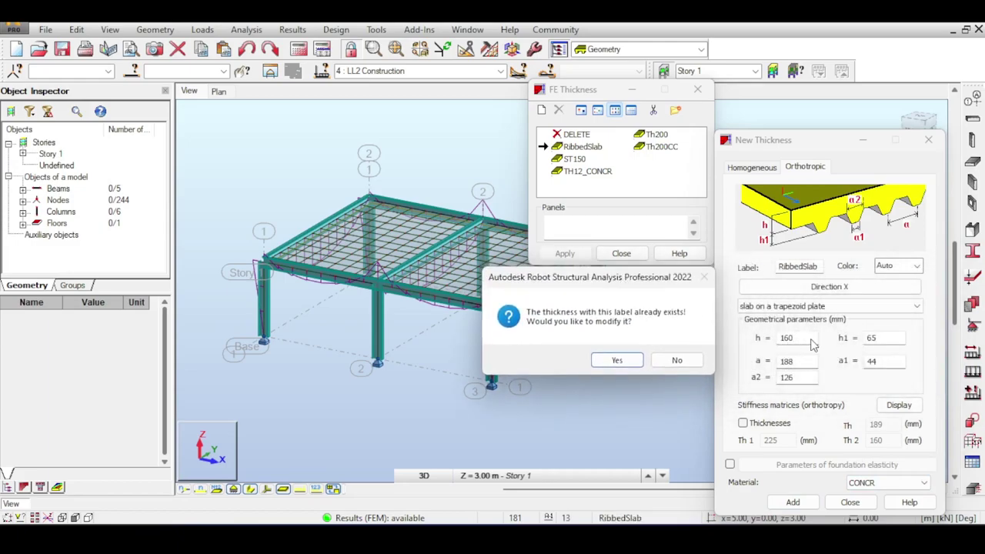
{"action": "left_click", "coordinate": [621, 360]}
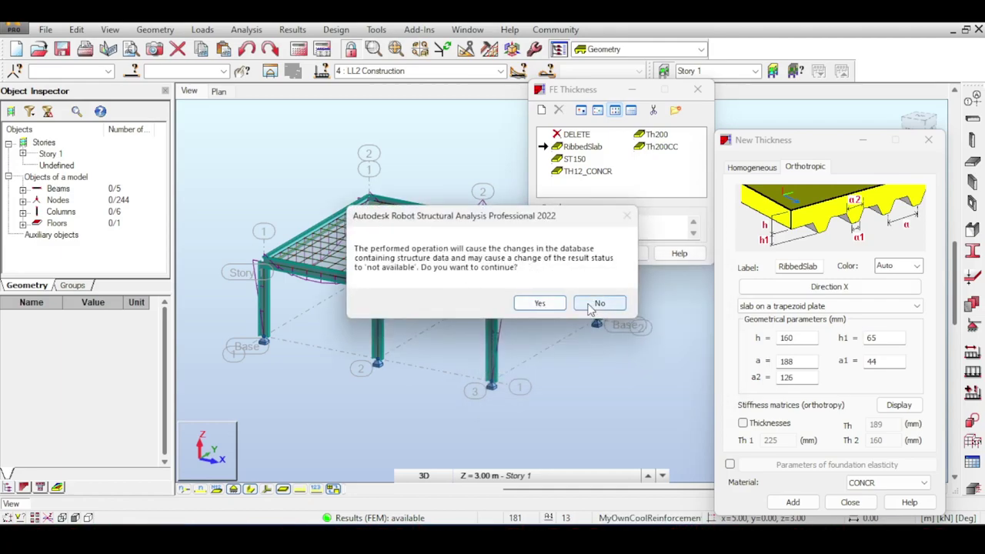
{"action": "left_click", "coordinate": [552, 304]}
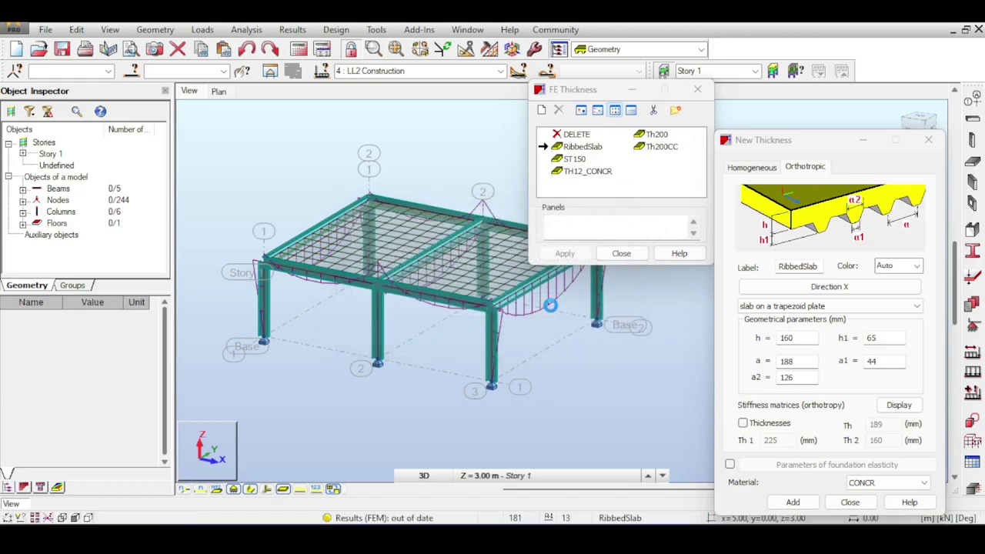
{"action": "left_click", "coordinate": [850, 502]}
{"action": "left_click", "coordinate": [616, 255]}
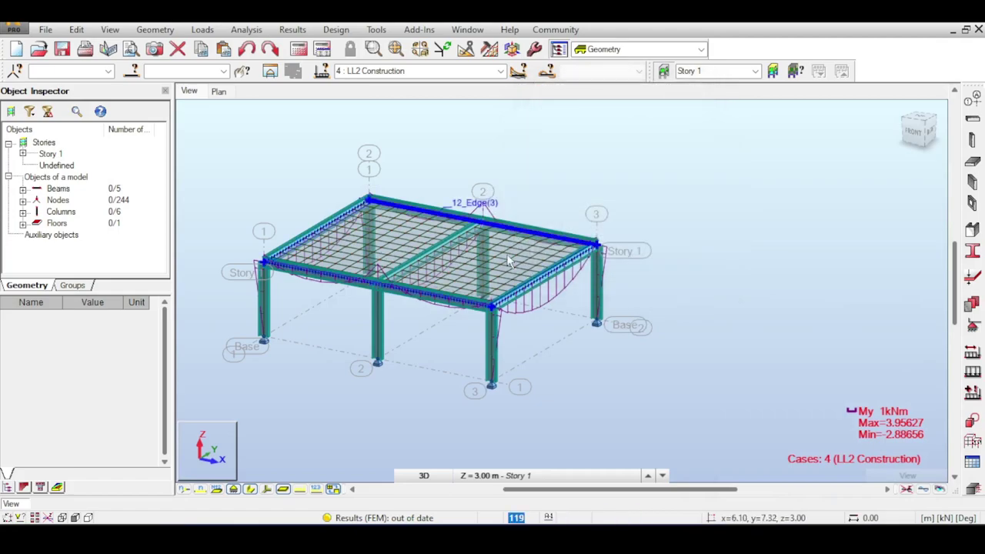
Check the material assigned to the floor panel in its properties, then clear the selection
{"action": "left_click", "coordinate": [518, 250]}
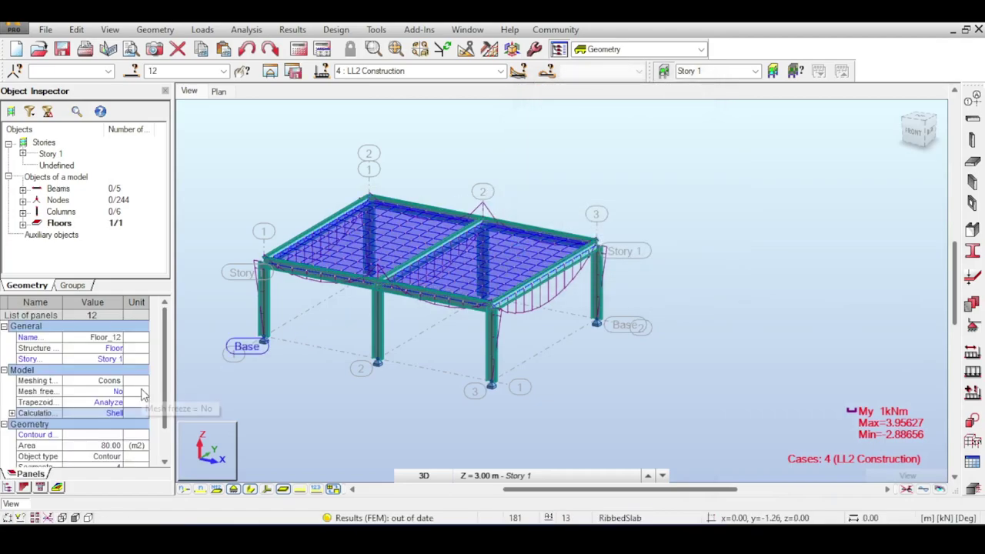
{"action": "scroll", "coordinate": [169, 416], "scroll_direction": "down", "scroll_amount": 3}
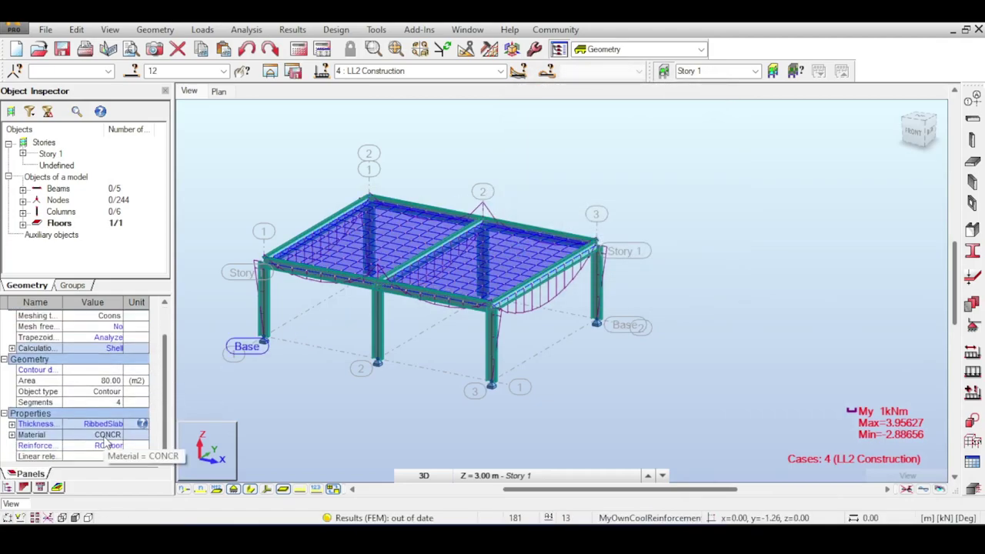
{"action": "left_click", "coordinate": [462, 171]}
Recalculate the structure with the concrete ribbed slab, leaving the analysis type settings as they are
{"action": "left_click", "coordinate": [322, 51]}
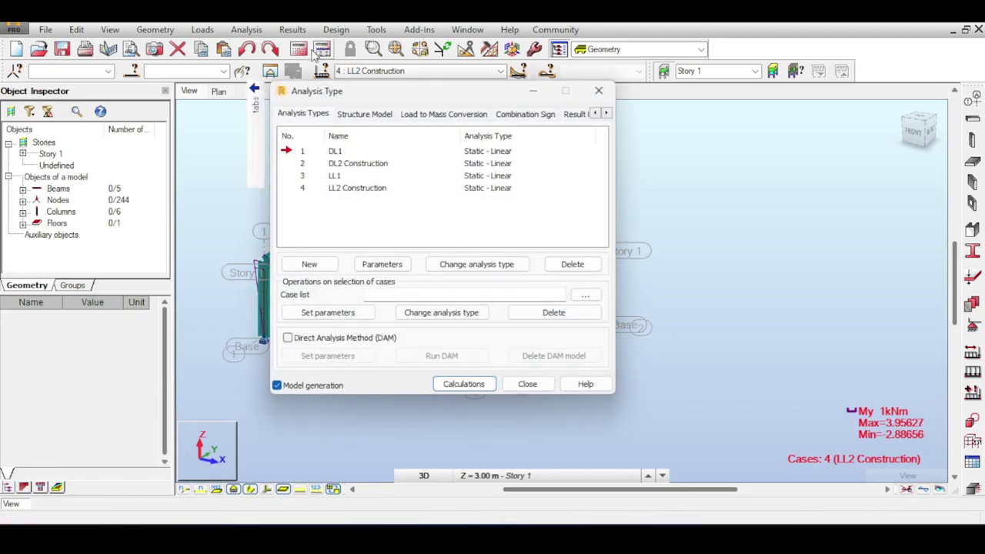
{"action": "left_click", "coordinate": [601, 90]}
{"action": "left_click", "coordinate": [293, 69]}
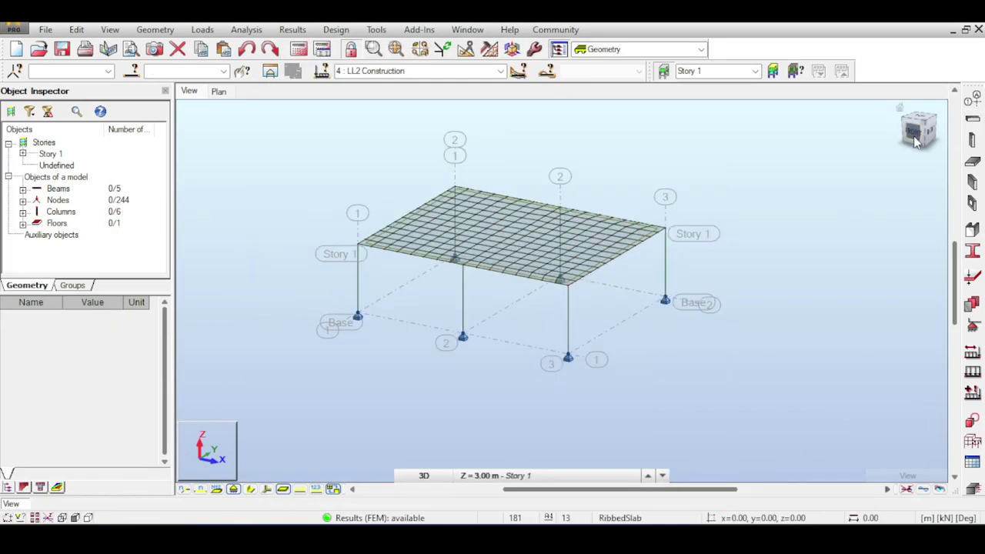
Select all Story 1 beams and the floor panel without the columns, and open them in the composite beam design add-in
{"action": "left_click", "coordinate": [916, 141]}
{"action": "left_click_drag", "start_coordinate": [341, 174], "coordinate": [713, 262]}
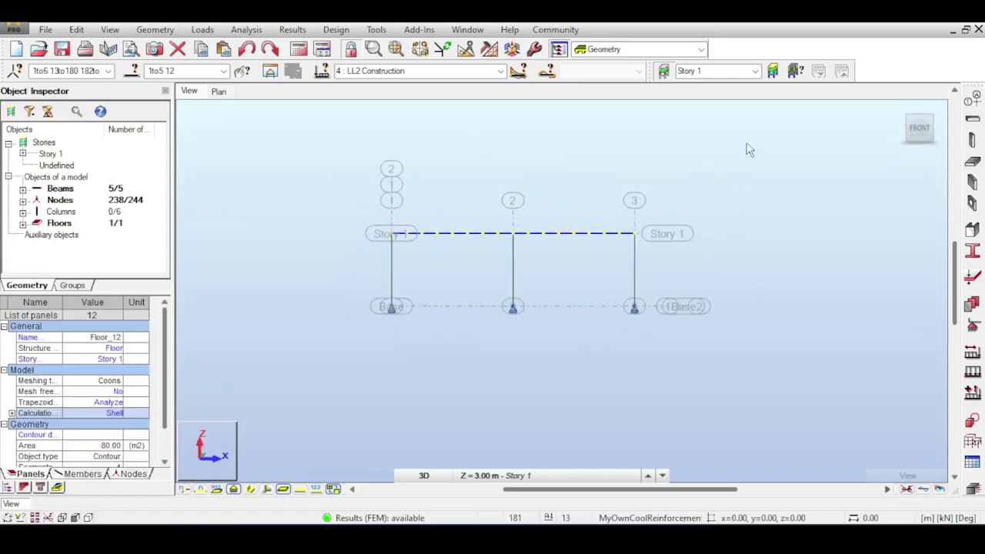
{"action": "left_click", "coordinate": [900, 112]}
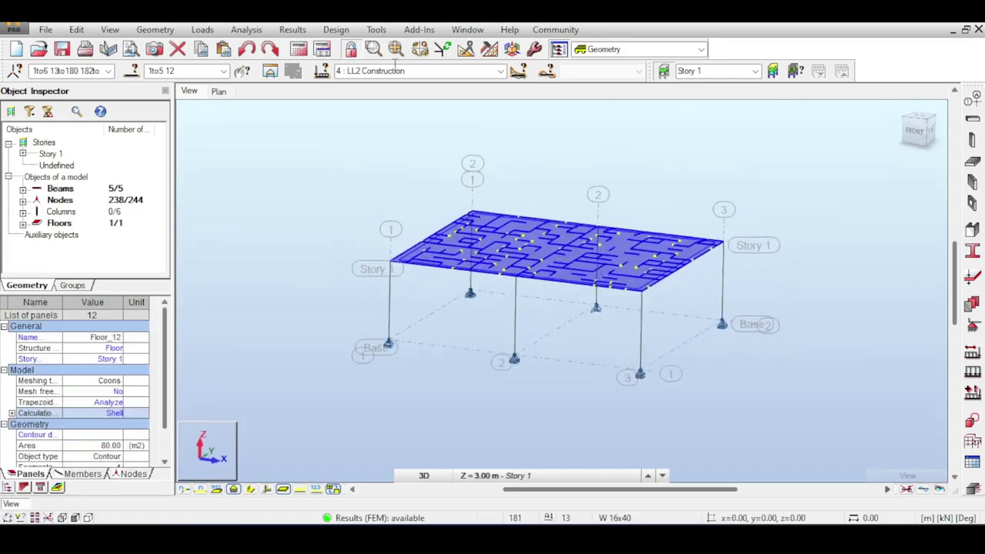
{"action": "left_click", "coordinate": [419, 29]}
{"action": "left_click", "coordinate": [483, 92]}
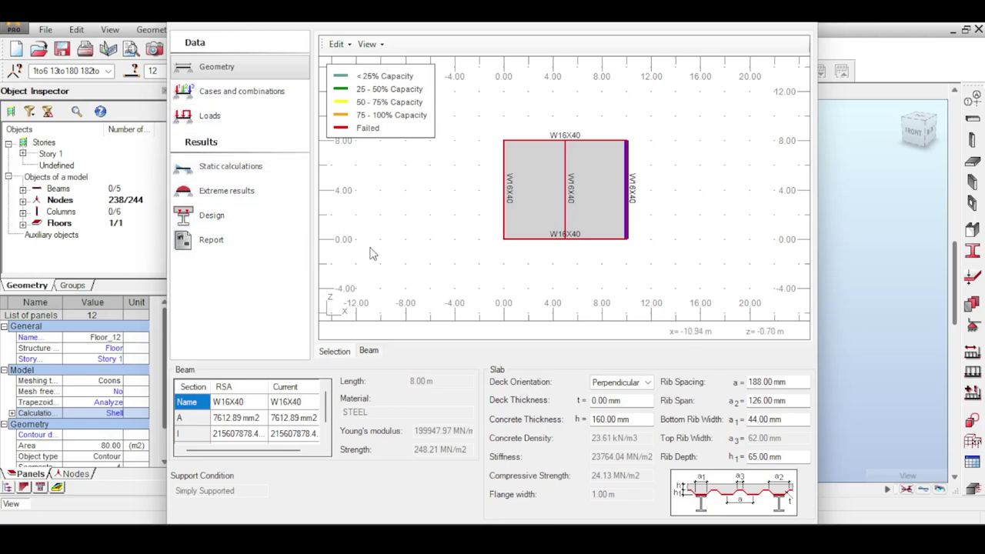
Check the slab's deck orientation, concrete thickness and rib dimensions, and set the deck thickness to 5 mm
{"action": "left_click", "coordinate": [630, 385]}
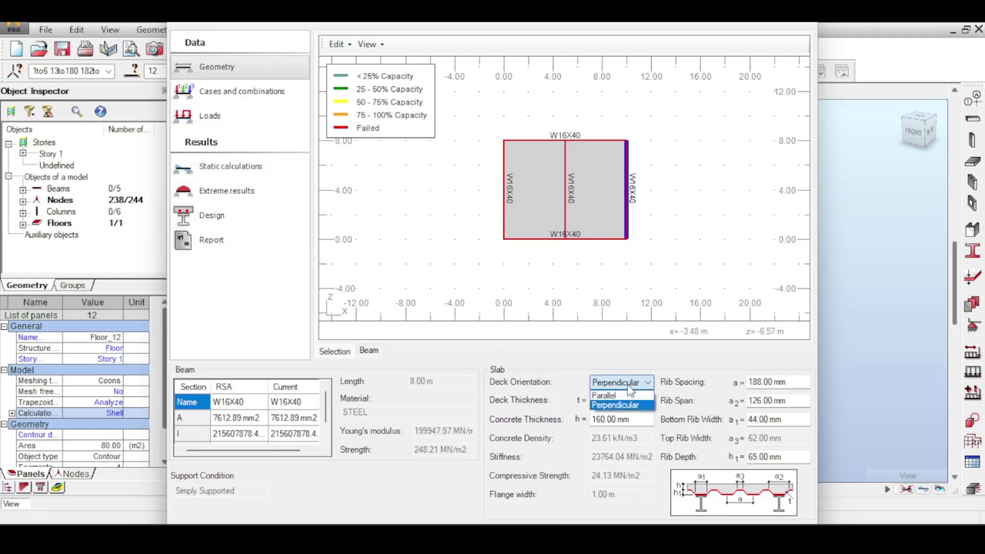
{"action": "left_click", "coordinate": [630, 385]}
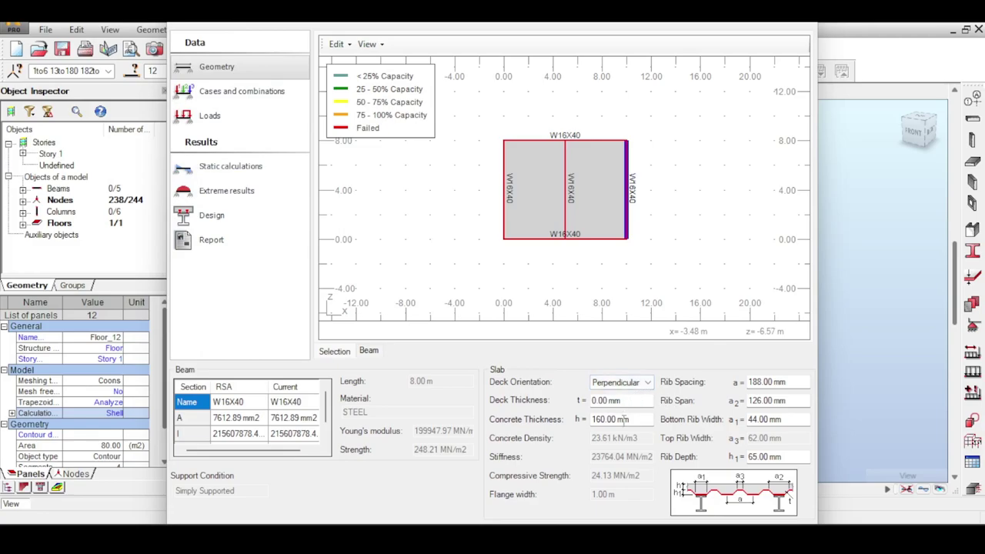
{"action": "left_click", "coordinate": [626, 419]}
{"action": "left_click", "coordinate": [782, 399]}
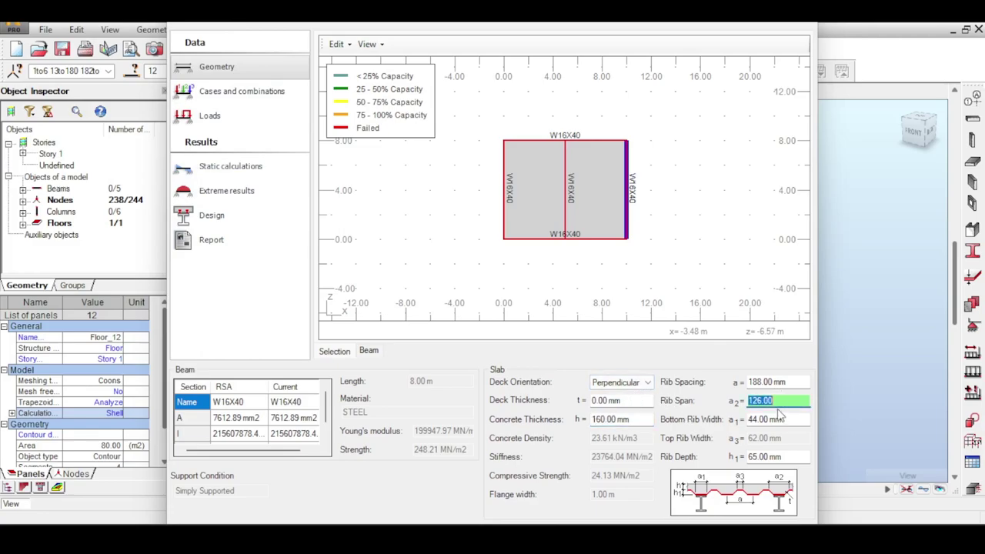
{"action": "left_click", "coordinate": [779, 418]}
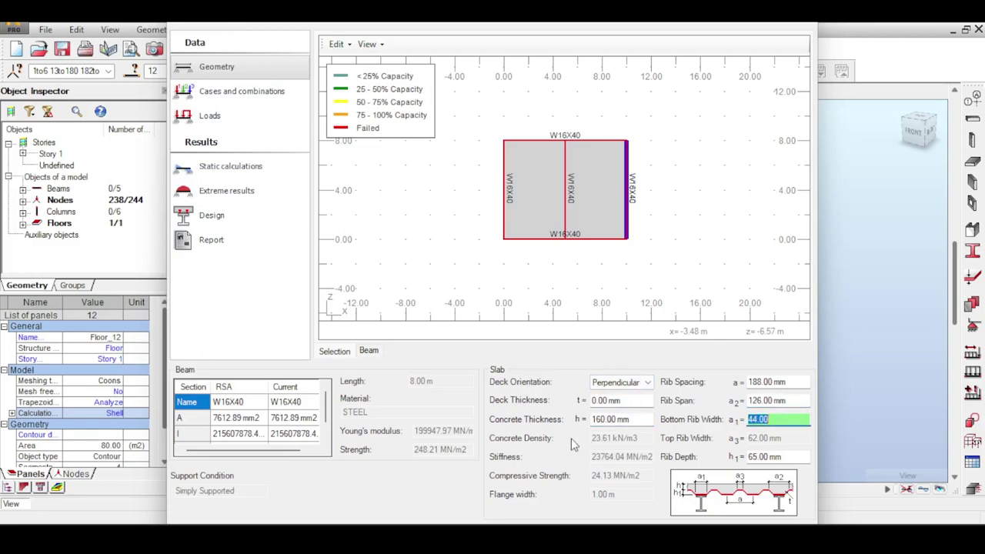
{"action": "left_click", "coordinate": [609, 400]}
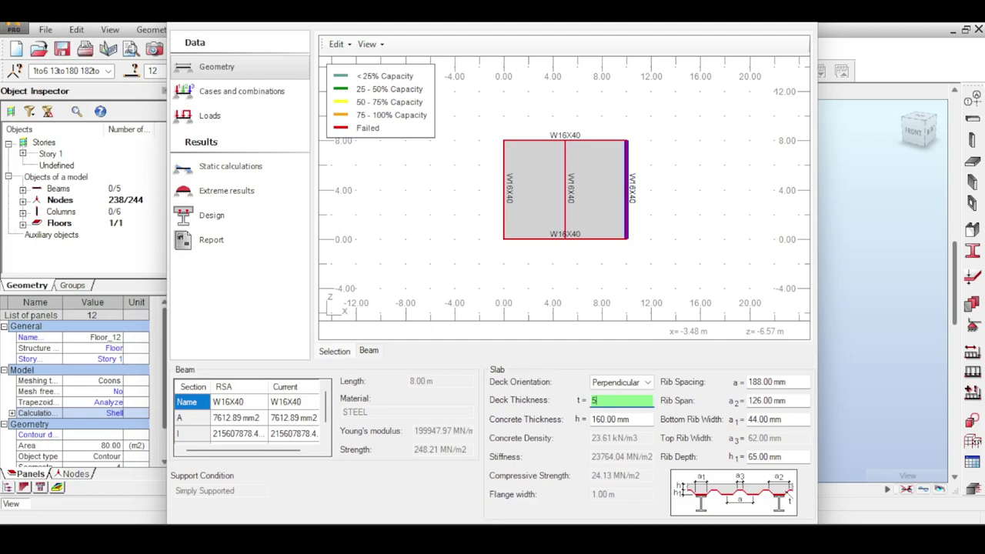
{"action": "key", "text": "Tab"}
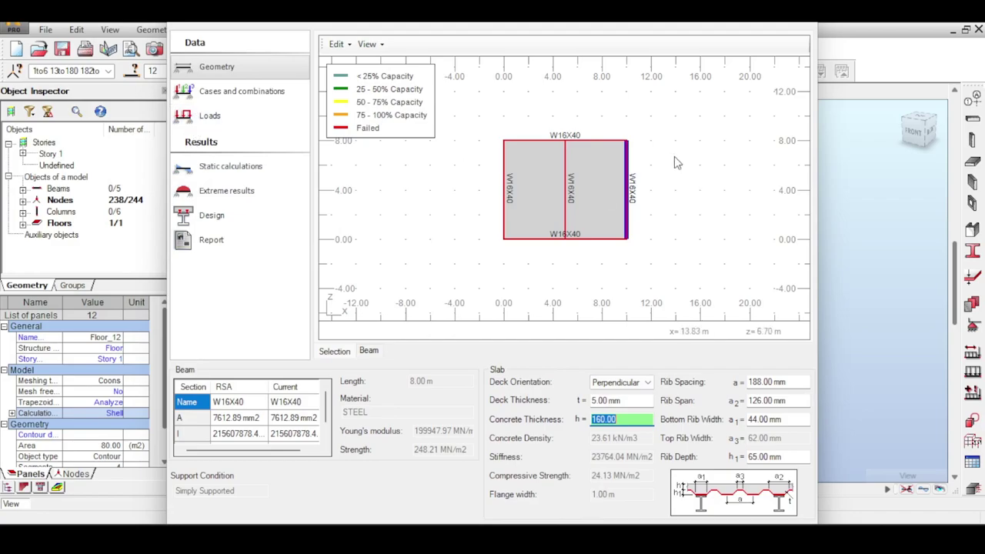
Assign load case DL2 Construction to Construction Dead (CD) and LL2 Construction to Construction Live (CL)
{"action": "left_click", "coordinate": [221, 92]}
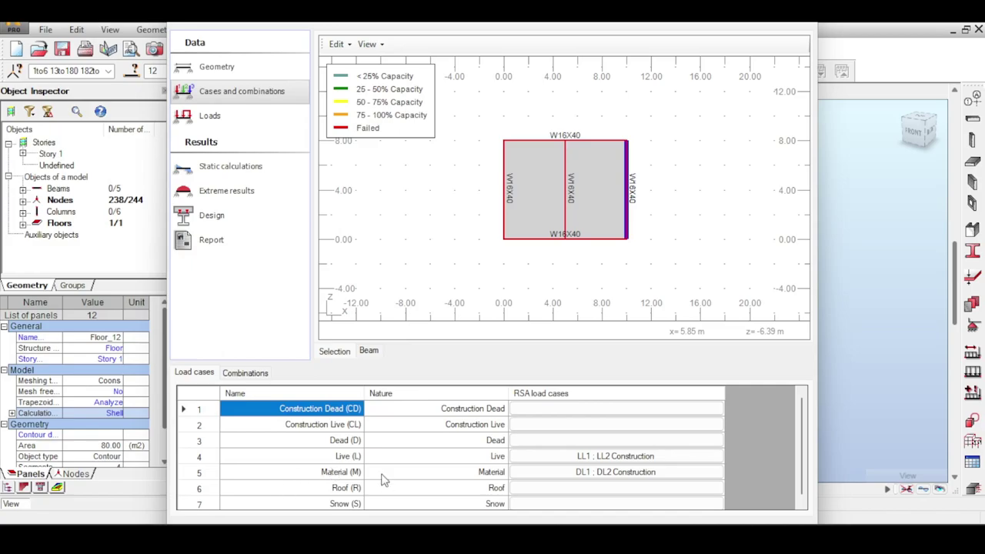
{"action": "scroll", "coordinate": [445, 458], "scroll_direction": "down", "scroll_amount": 1}
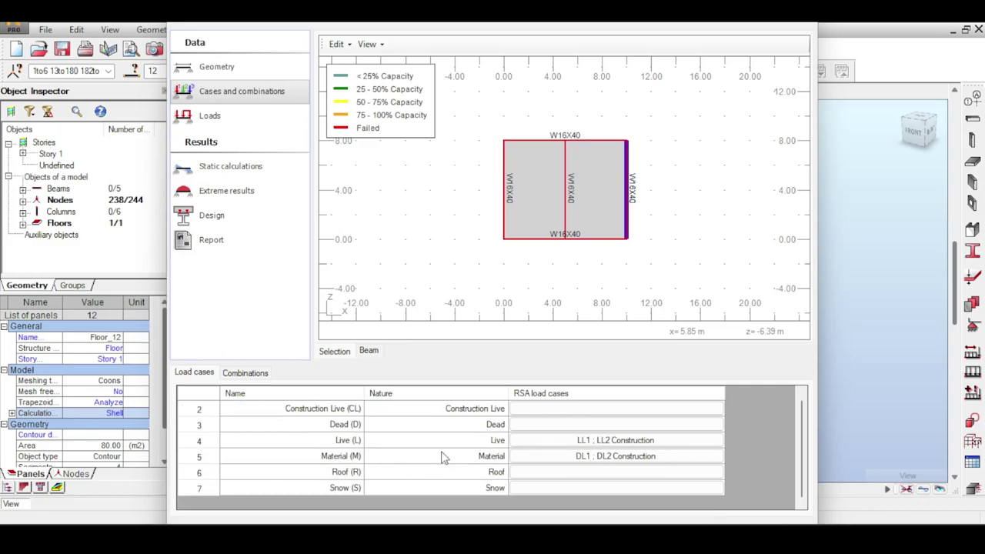
{"action": "scroll", "coordinate": [444, 458], "scroll_direction": "up", "scroll_amount": 1}
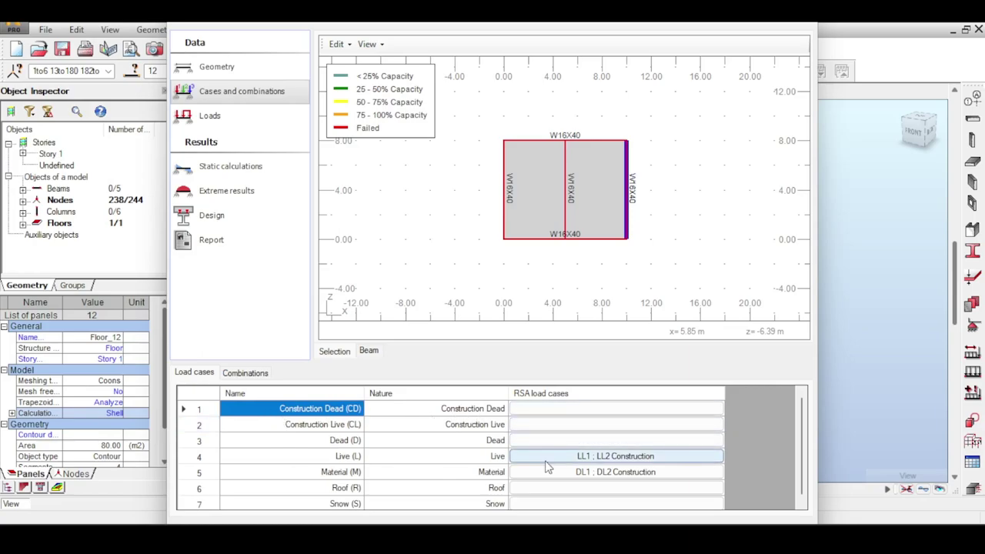
{"action": "left_click", "coordinate": [557, 408]}
{"action": "left_click", "coordinate": [557, 408]}
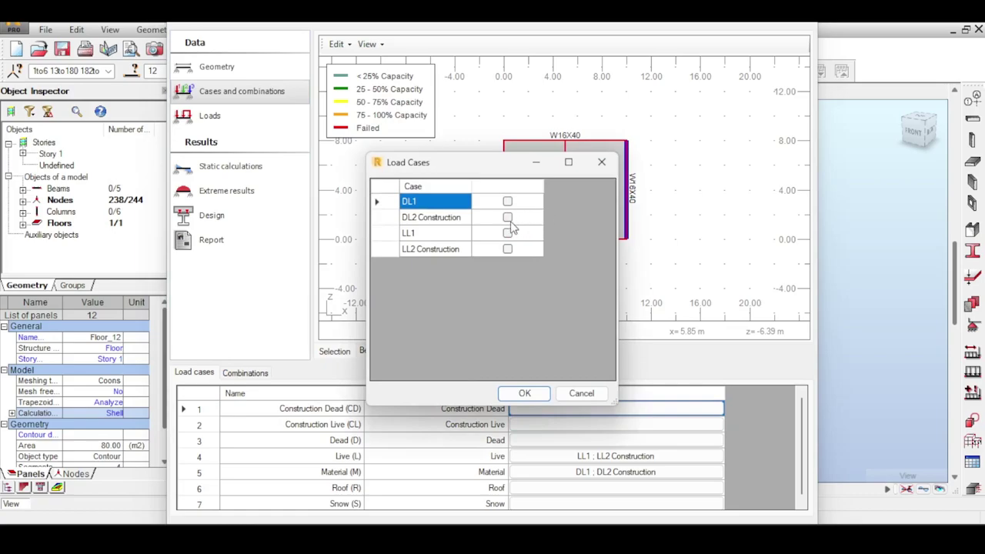
{"action": "left_click", "coordinate": [508, 217]}
{"action": "left_click", "coordinate": [524, 394]}
{"action": "double_click", "coordinate": [535, 424]}
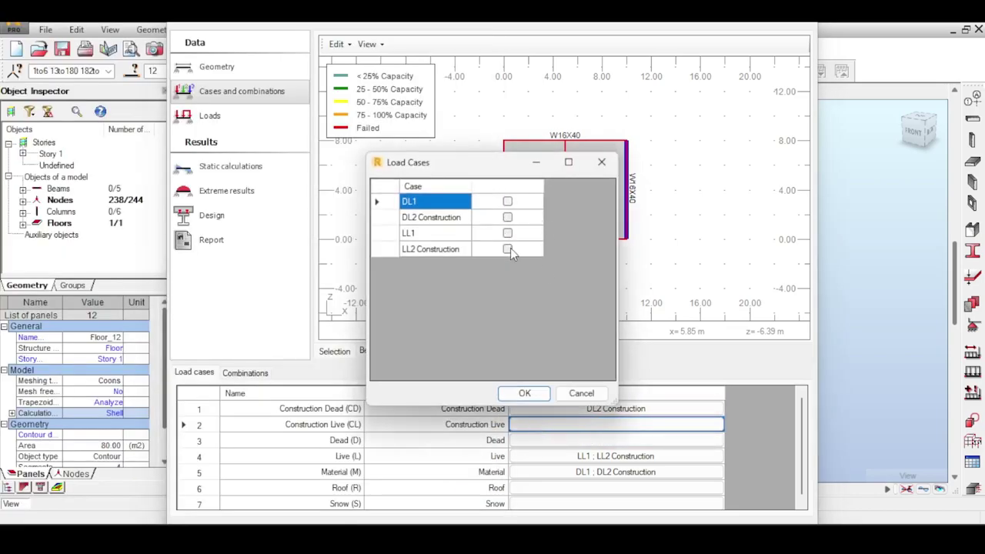
{"action": "left_click", "coordinate": [507, 248]}
{"action": "left_click", "coordinate": [524, 393]}
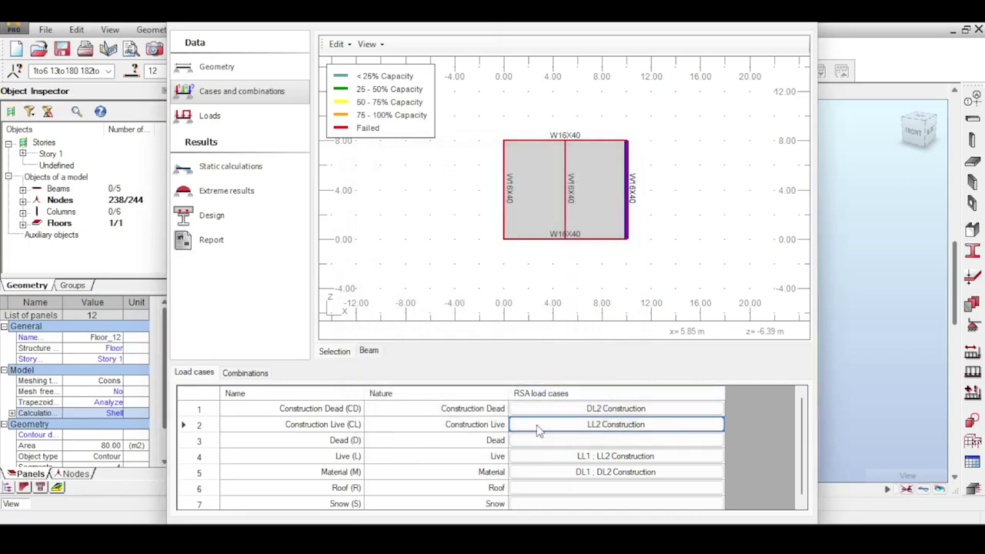
Assign load case DL1 to Dead (D) and remove LL2 Construction from Live (L), keeping only LL1
{"action": "double_click", "coordinate": [581, 443]}
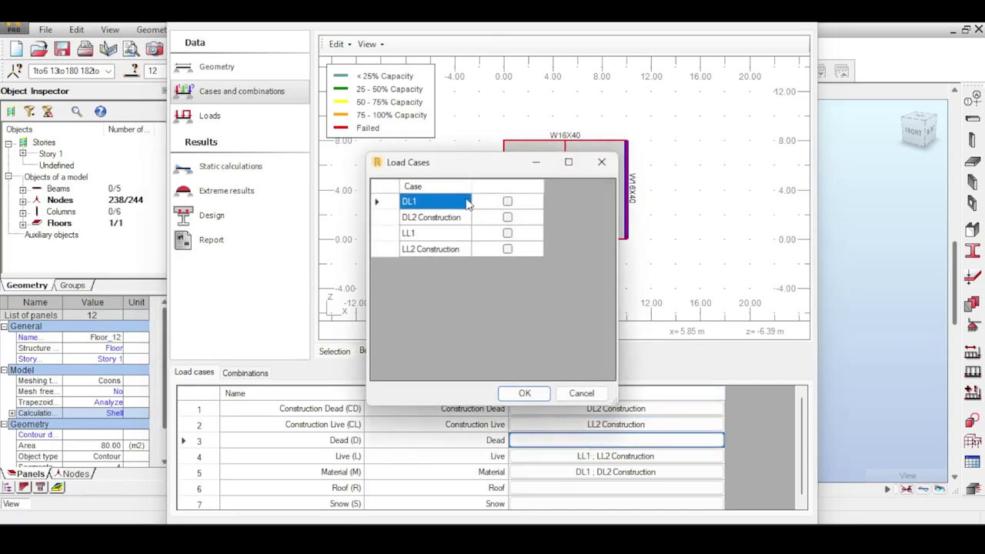
{"action": "left_click", "coordinate": [507, 203]}
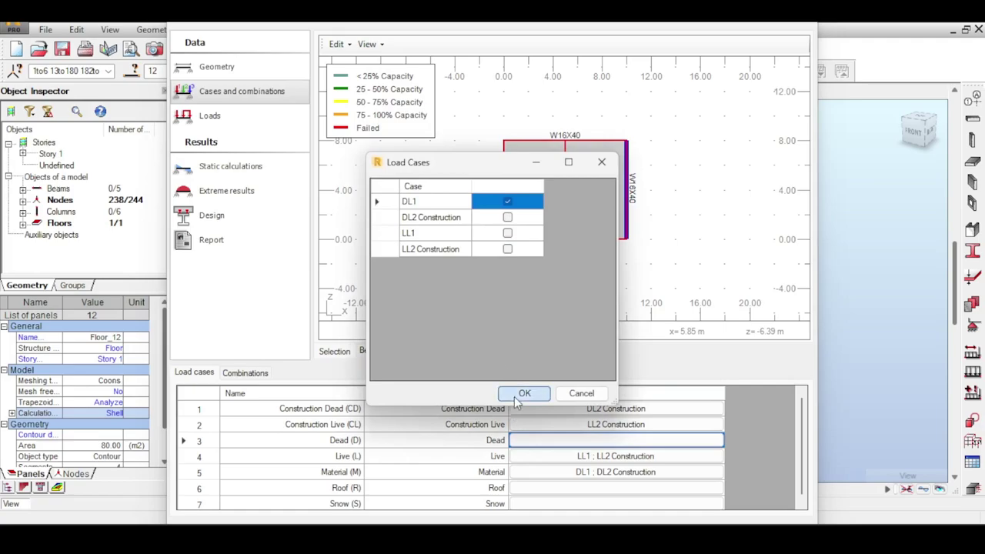
{"action": "left_click", "coordinate": [524, 393]}
{"action": "double_click", "coordinate": [562, 456]}
{"action": "left_click", "coordinate": [508, 249]}
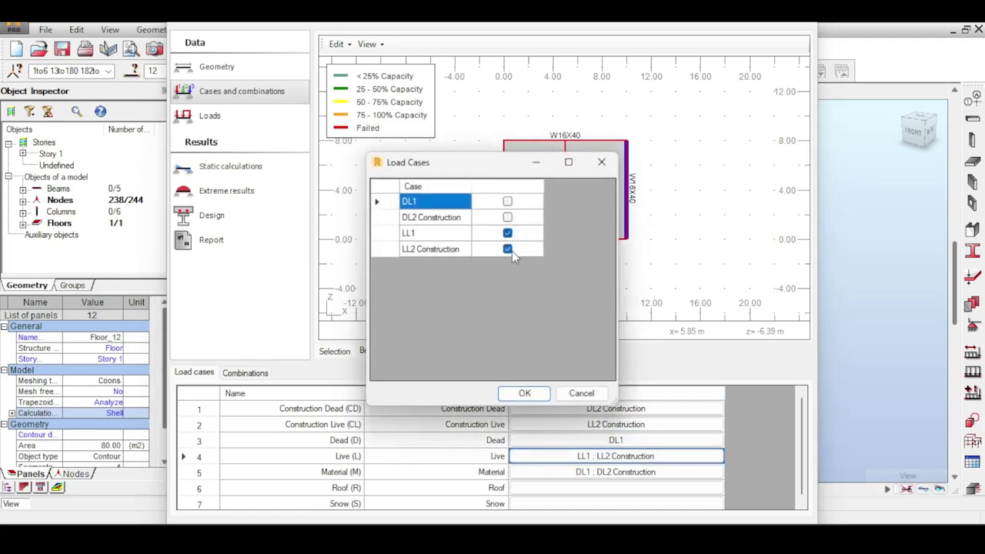
{"action": "left_click", "coordinate": [507, 249]}
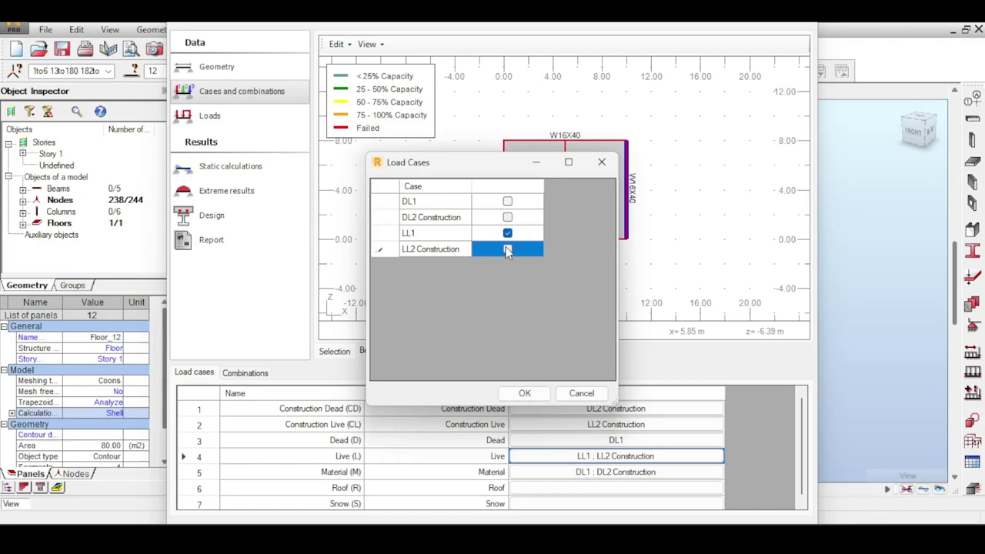
{"action": "left_click", "coordinate": [524, 394]}
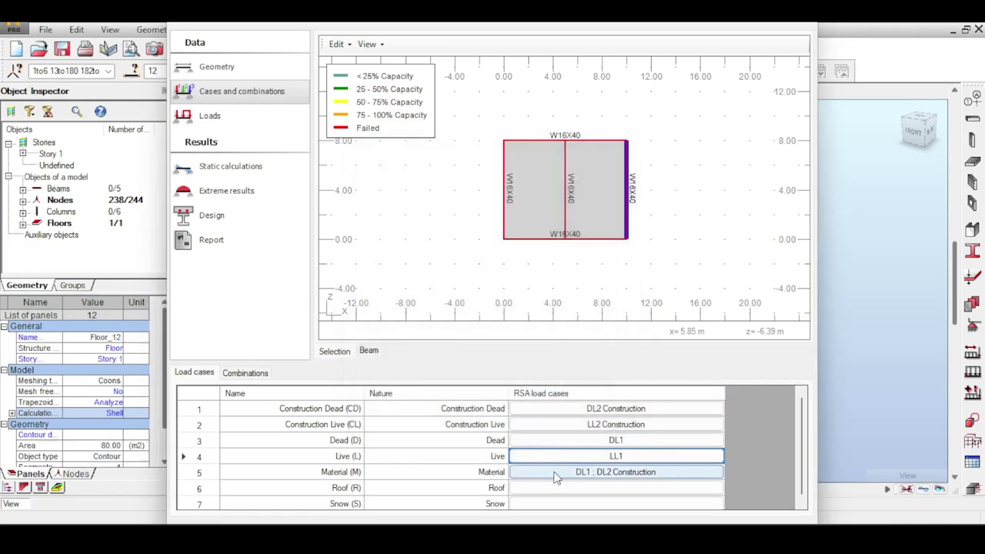
Remove load cases DL1 and DL2 Construction from Material (M)
{"action": "scroll", "coordinate": [557, 471], "scroll_direction": "down", "scroll_amount": 1}
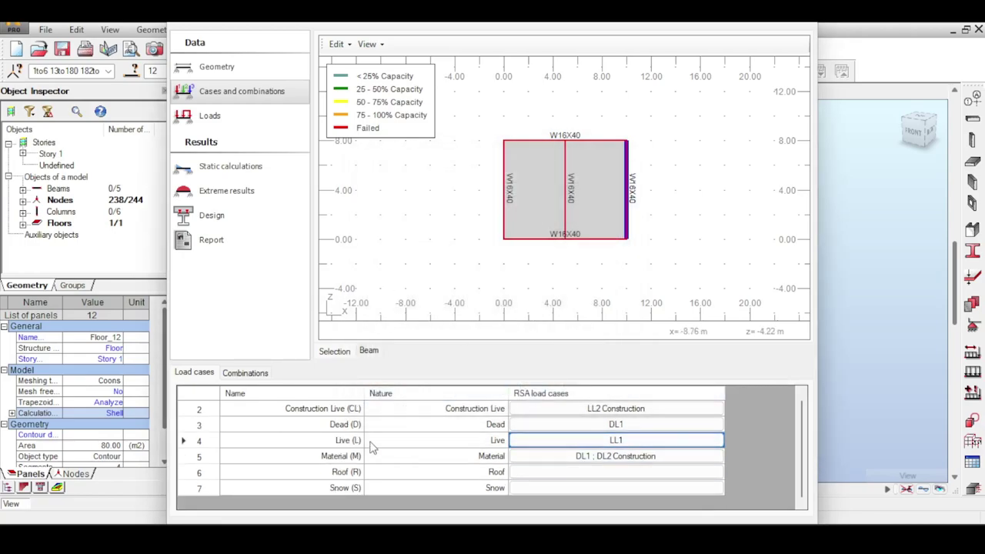
{"action": "scroll", "coordinate": [419, 471], "scroll_direction": "up", "scroll_amount": 1}
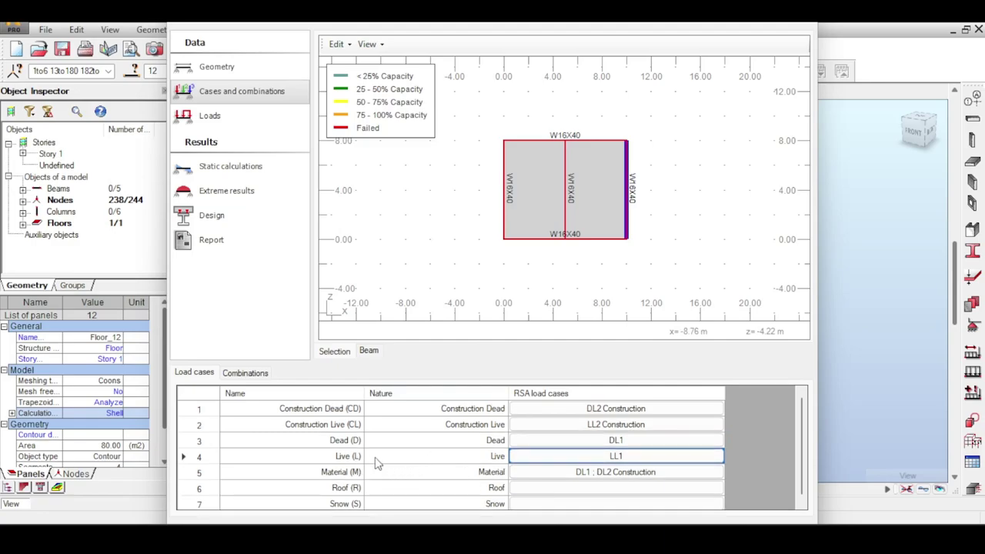
{"action": "left_click", "coordinate": [531, 472]}
{"action": "left_click", "coordinate": [532, 471]}
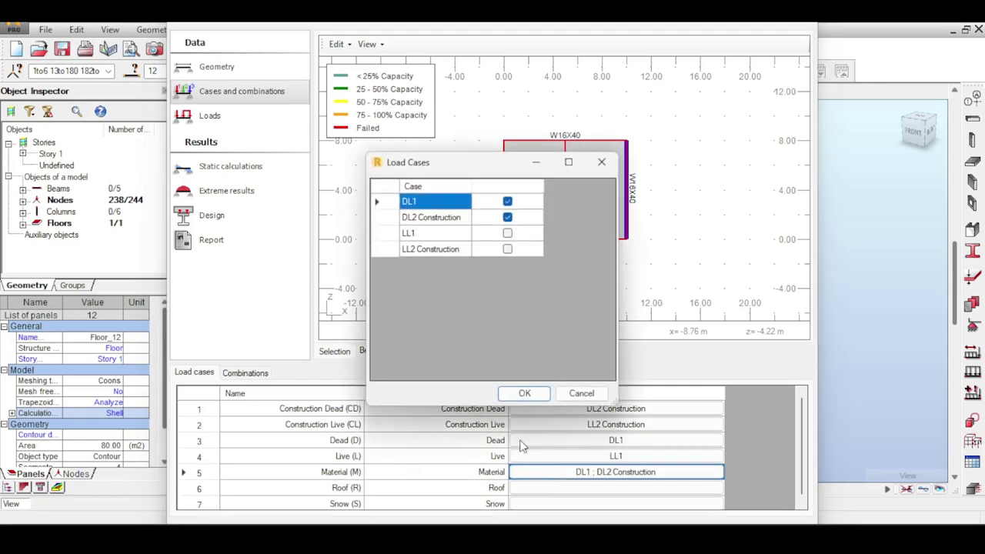
{"action": "left_click", "coordinate": [507, 201]}
{"action": "left_click", "coordinate": [508, 217]}
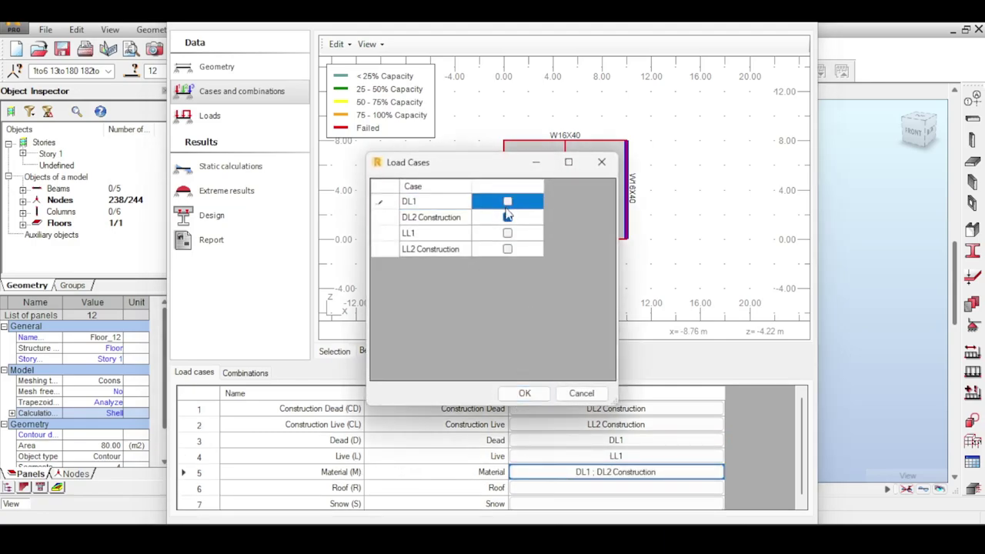
{"action": "left_click", "coordinate": [525, 393]}
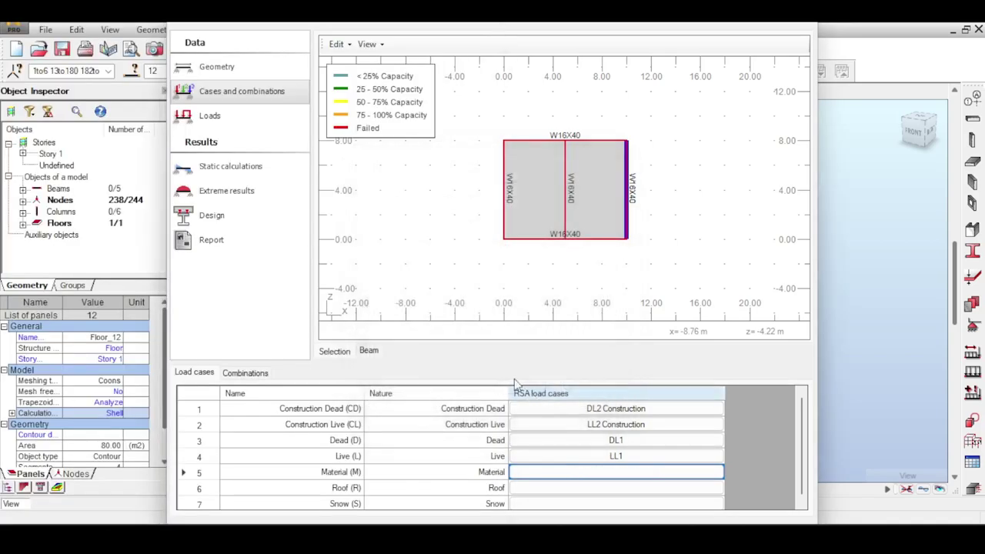
Review the line loads applied to the selected beam for all cases
{"action": "left_click", "coordinate": [232, 118]}
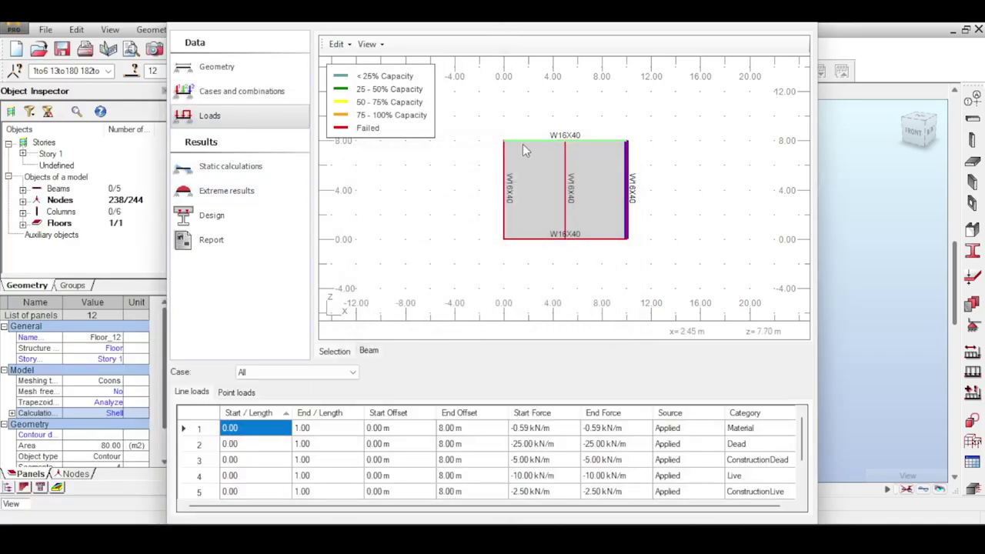
{"action": "scroll", "coordinate": [574, 484], "scroll_direction": "down", "scroll_amount": 1}
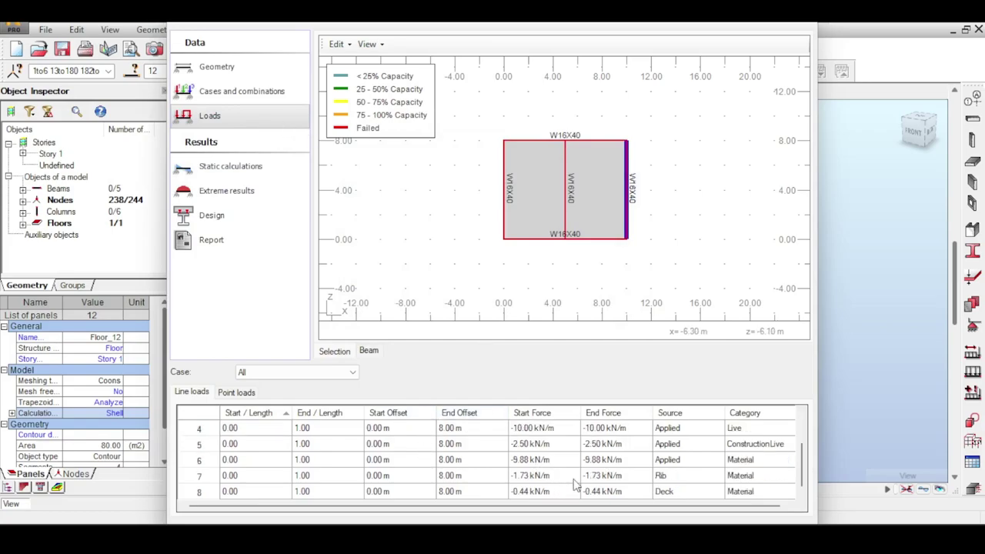
{"action": "scroll", "coordinate": [599, 471], "scroll_direction": "up", "scroll_amount": 1}
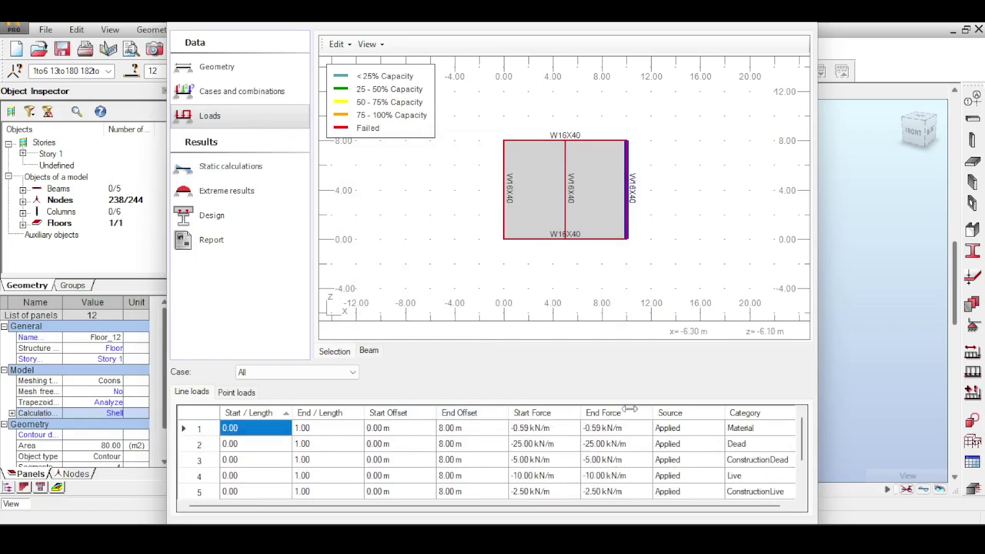
Examine the selected beam's static calculation results for the Unfactored case, including its combined, displacement, moment and shear diagrams
{"action": "left_click", "coordinate": [199, 170]}
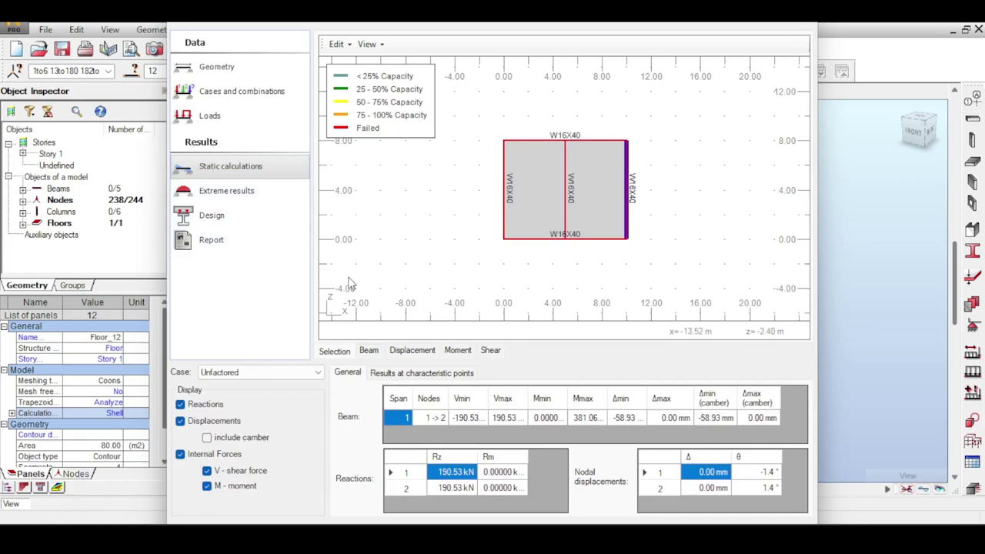
{"action": "left_click", "coordinate": [365, 355]}
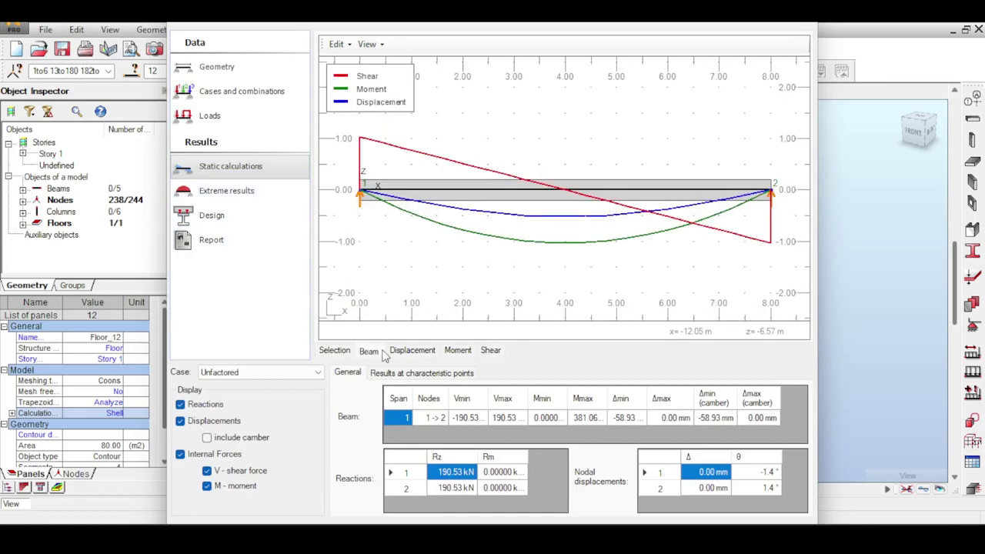
{"action": "left_click", "coordinate": [335, 350]}
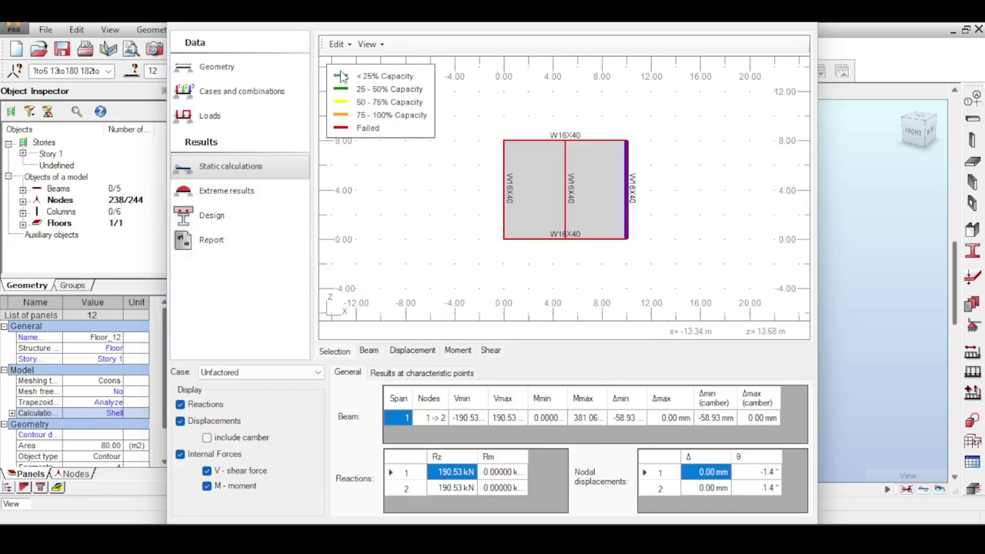
{"action": "left_click", "coordinate": [346, 45]}
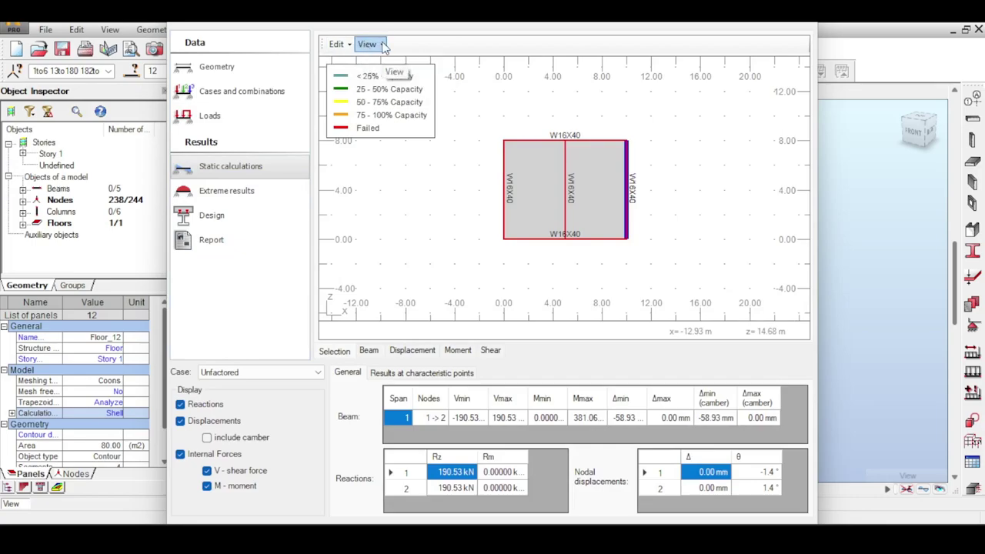
{"action": "left_click", "coordinate": [371, 356]}
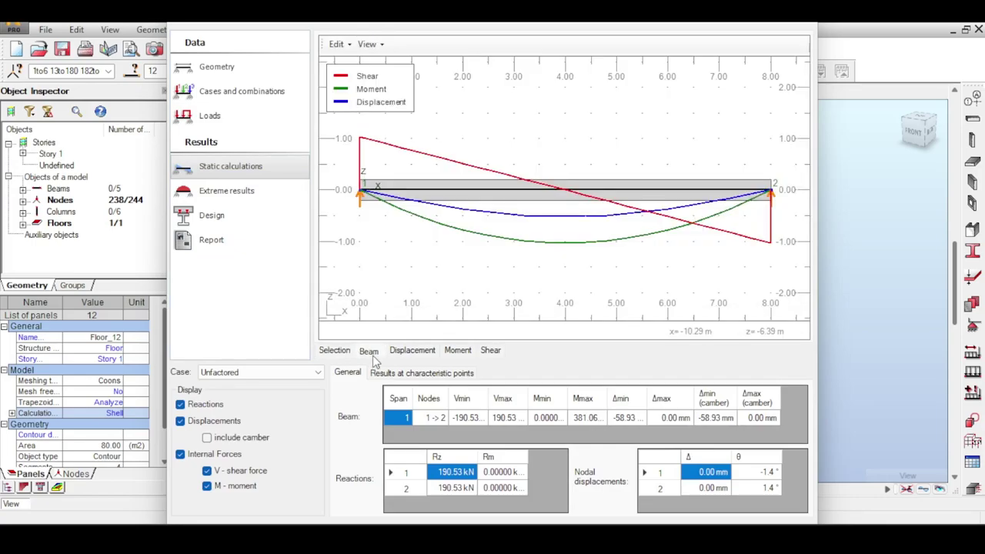
{"action": "left_click", "coordinate": [400, 354]}
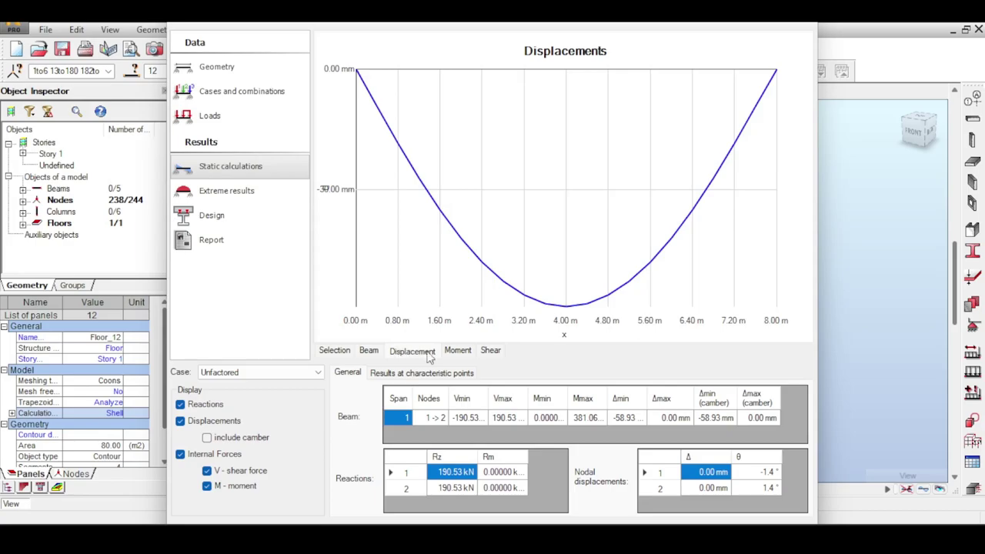
{"action": "left_click", "coordinate": [460, 354]}
{"action": "left_click", "coordinate": [491, 353]}
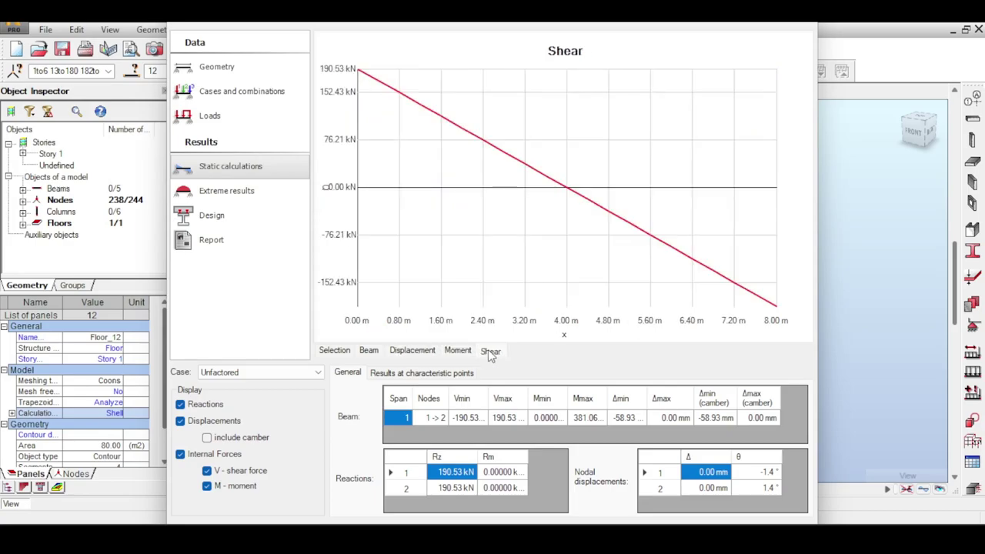
Recheck the selected beam's moment, displacement and combined diagrams along with its nodal displacements for the Unfactored case
{"action": "left_click", "coordinate": [460, 353]}
{"action": "left_click", "coordinate": [408, 353]}
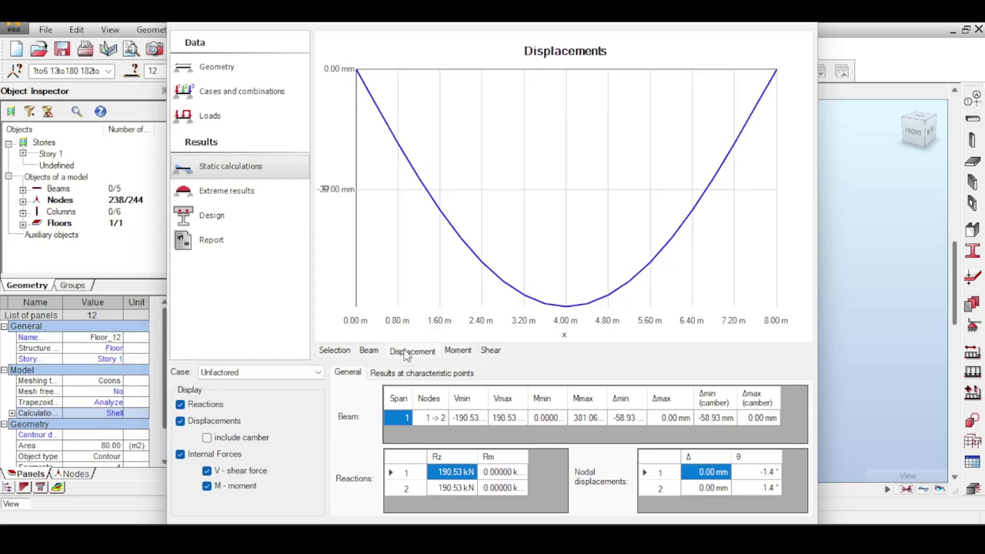
{"action": "left_click", "coordinate": [369, 352]}
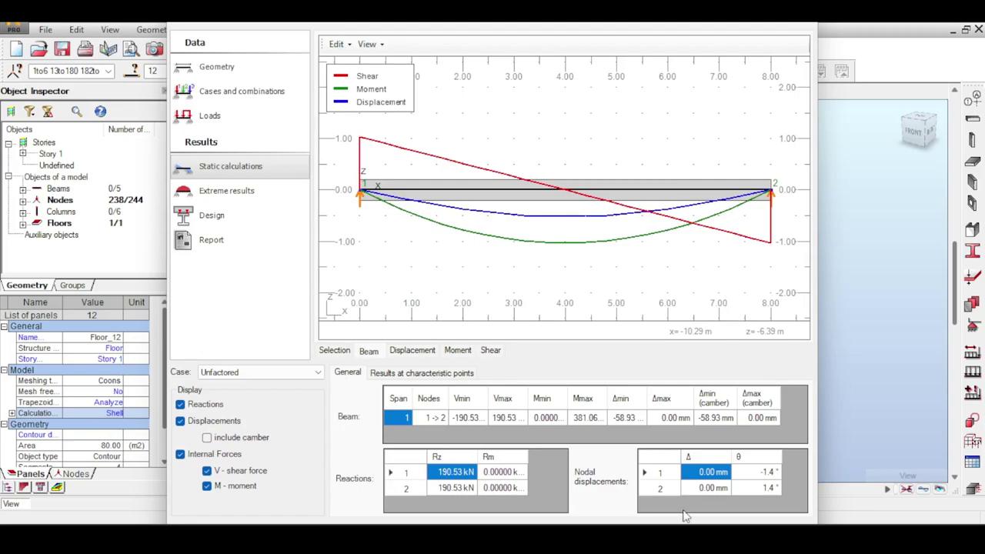
{"action": "left_click", "coordinate": [713, 473]}
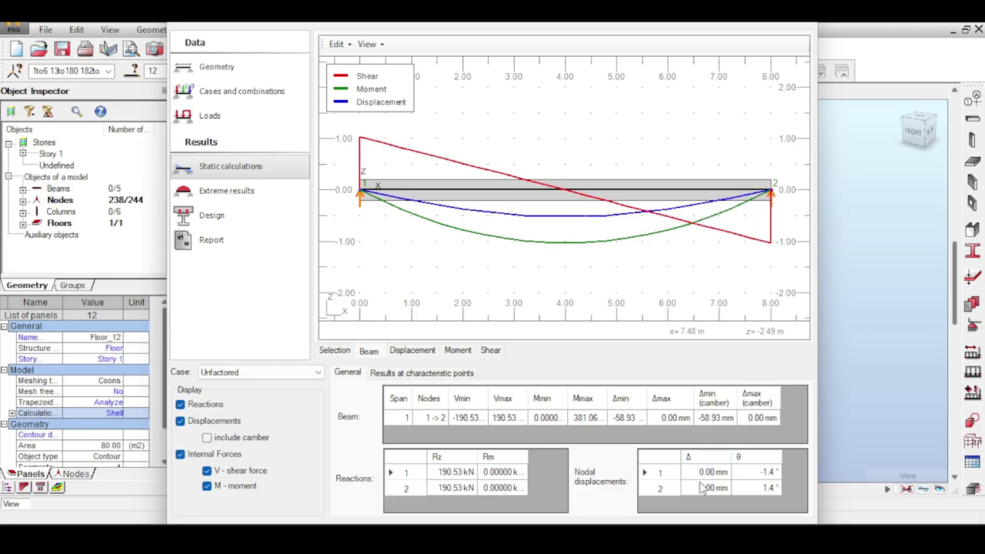
{"action": "left_click", "coordinate": [410, 351]}
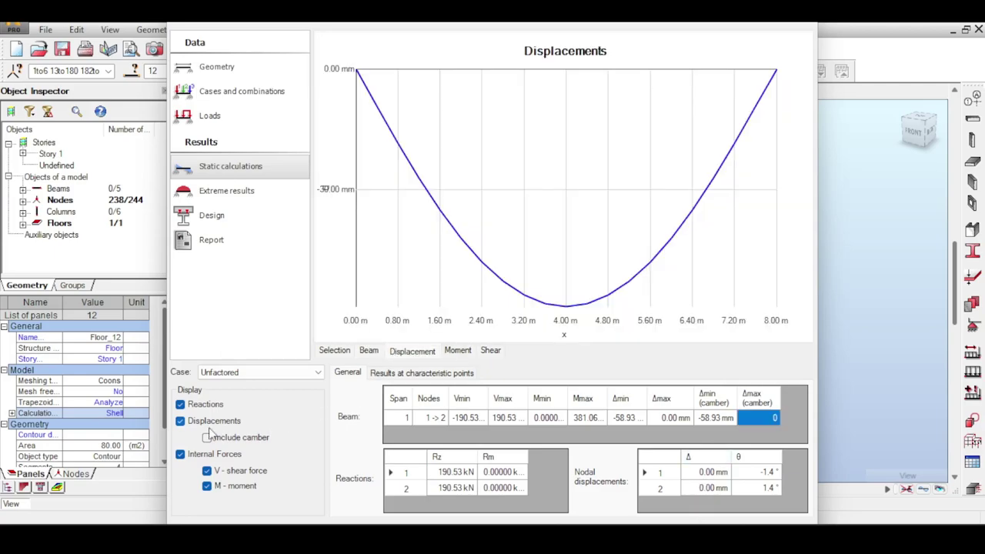
Review the selected beam's extreme results for displacement, internal forces and reactions with their governing cases, and maximize the window
{"action": "left_click", "coordinate": [218, 190]}
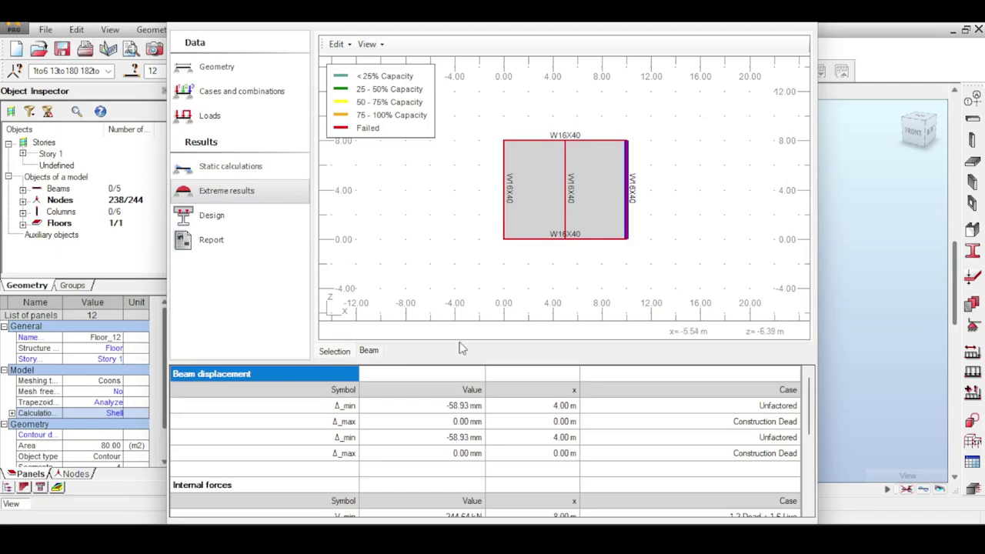
{"action": "scroll", "coordinate": [530, 399], "scroll_direction": "down", "scroll_amount": 3}
{"action": "scroll", "coordinate": [708, 396], "scroll_direction": "up", "scroll_amount": 2}
{"action": "scroll", "coordinate": [762, 393], "scroll_direction": "down", "scroll_amount": 3}
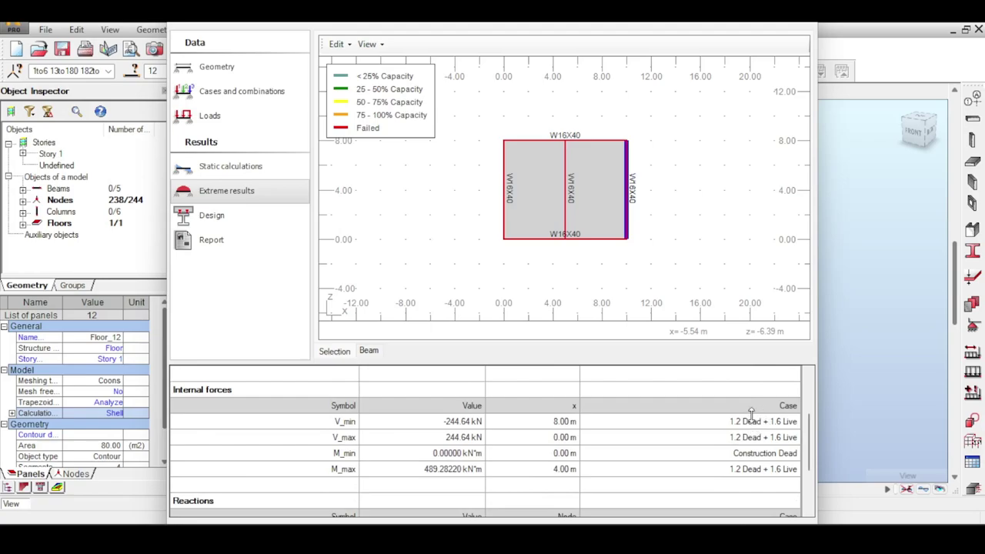
{"action": "scroll", "coordinate": [744, 430], "scroll_direction": "down", "scroll_amount": 2}
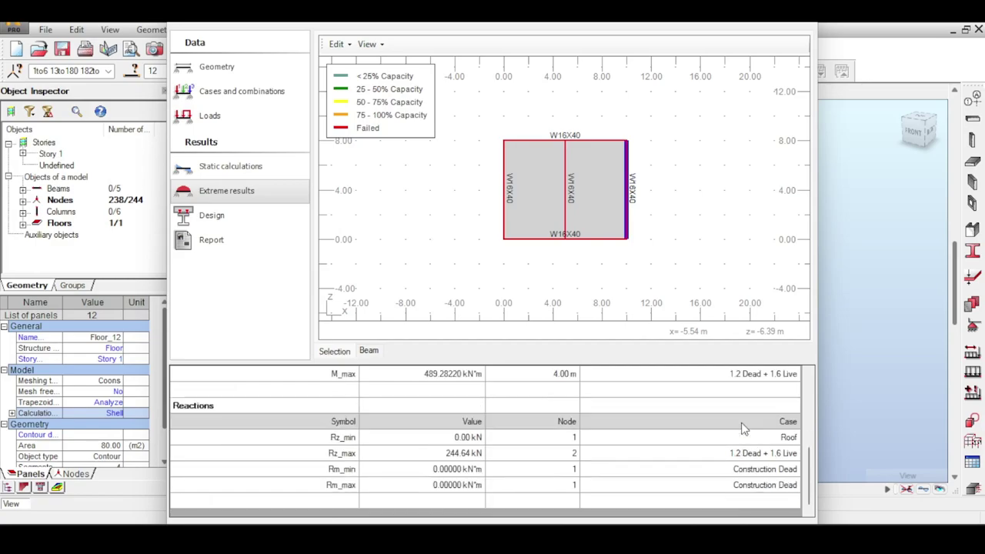
{"action": "scroll", "coordinate": [744, 429], "scroll_direction": "up", "scroll_amount": 2}
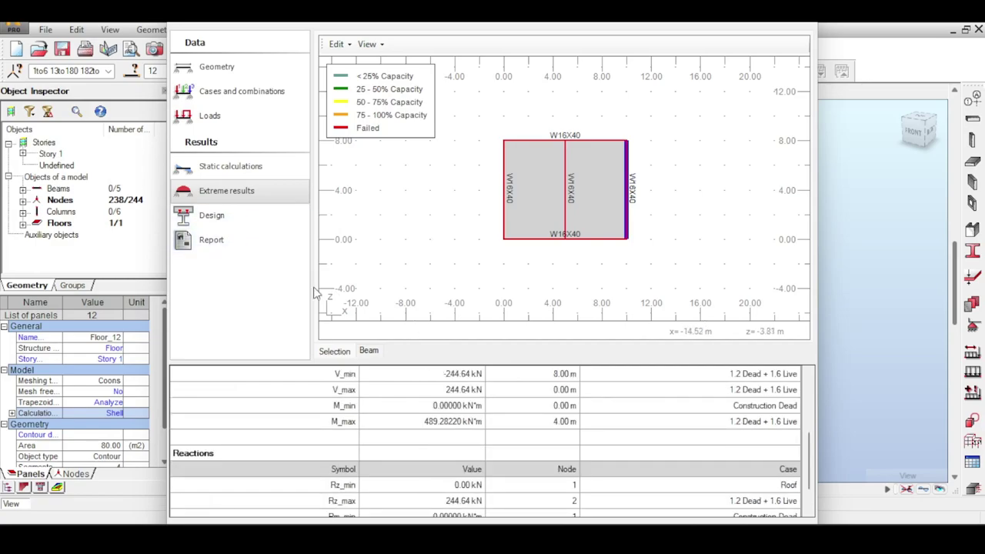
{"action": "scroll", "coordinate": [307, 290], "scroll_direction": "down", "scroll_amount": 1}
{"action": "double_click", "coordinate": [546, 25]}
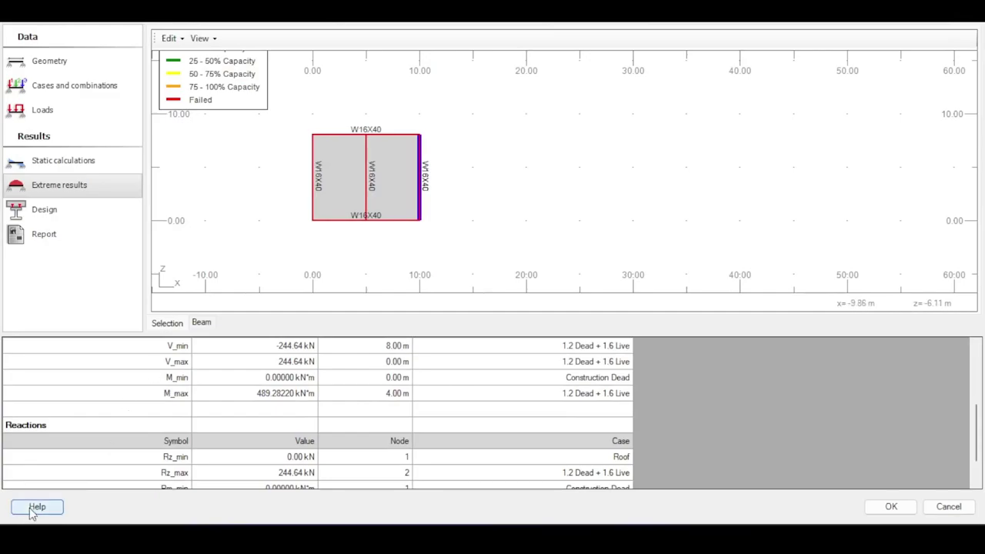
Review the selected beam's design results and the available W sections, then close the composite beam design window
{"action": "left_click", "coordinate": [47, 234]}
{"action": "left_click", "coordinate": [52, 215]}
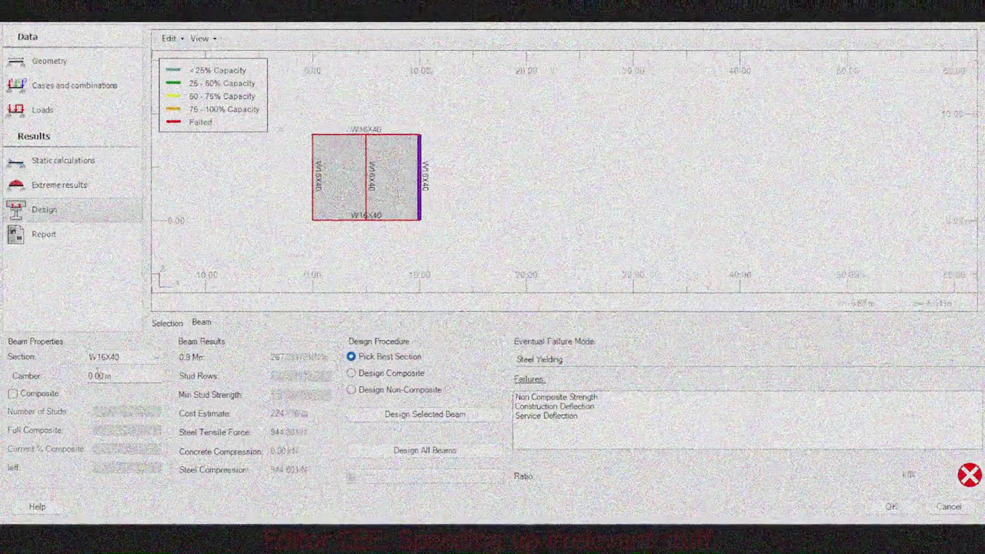
{"action": "left_click", "coordinate": [156, 357]}
{"action": "left_click", "coordinate": [156, 361]}
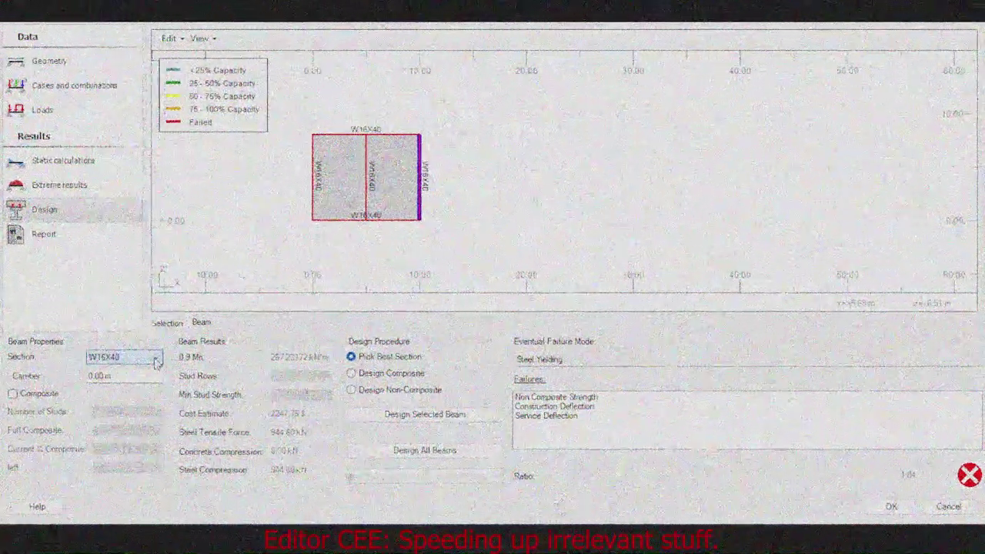
{"action": "left_click", "coordinate": [156, 359]}
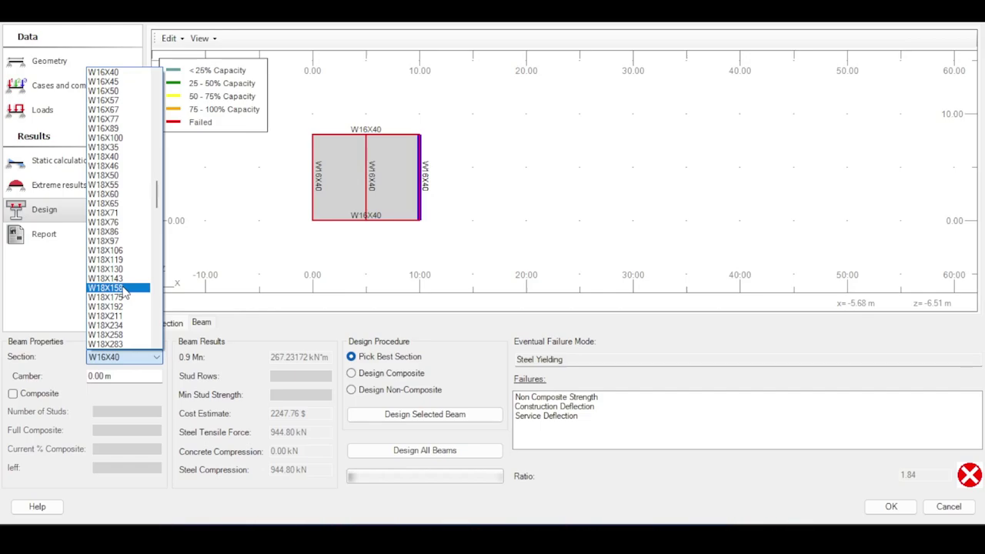
{"action": "key", "text": "Escape"}
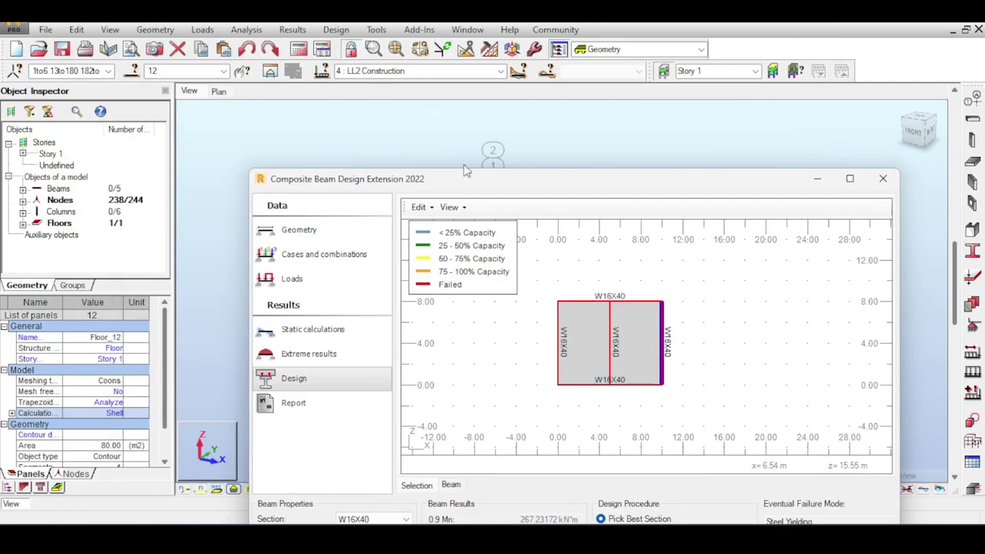
{"action": "left_click_drag", "start_coordinate": [471, 182], "coordinate": [360, 21]}
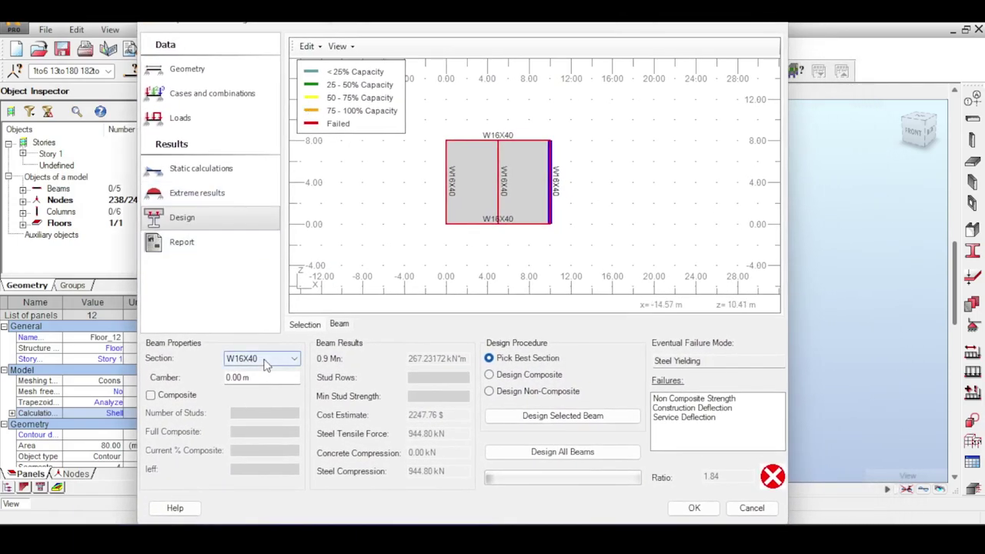
{"action": "left_click", "coordinate": [776, 28]}
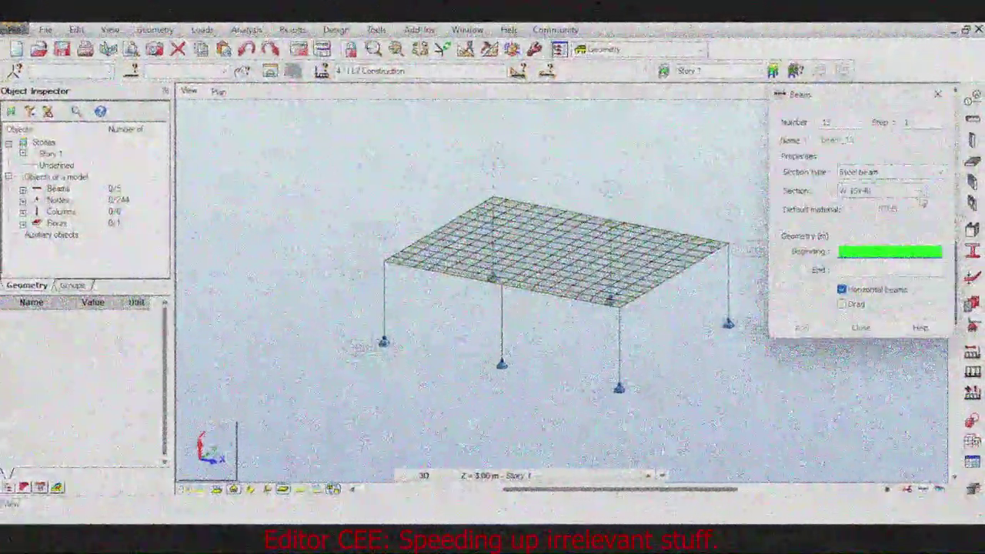
{"action": "left_click", "coordinate": [669, 267]}
{"action": "left_click", "coordinate": [855, 377]}
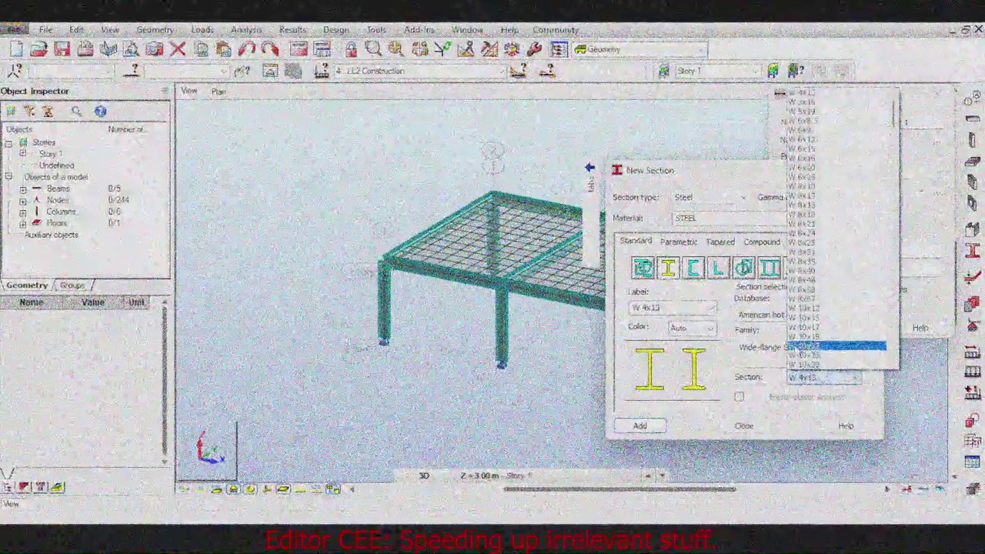
{"action": "scroll", "coordinate": [814, 327], "scroll_direction": "down", "scroll_amount": 5}
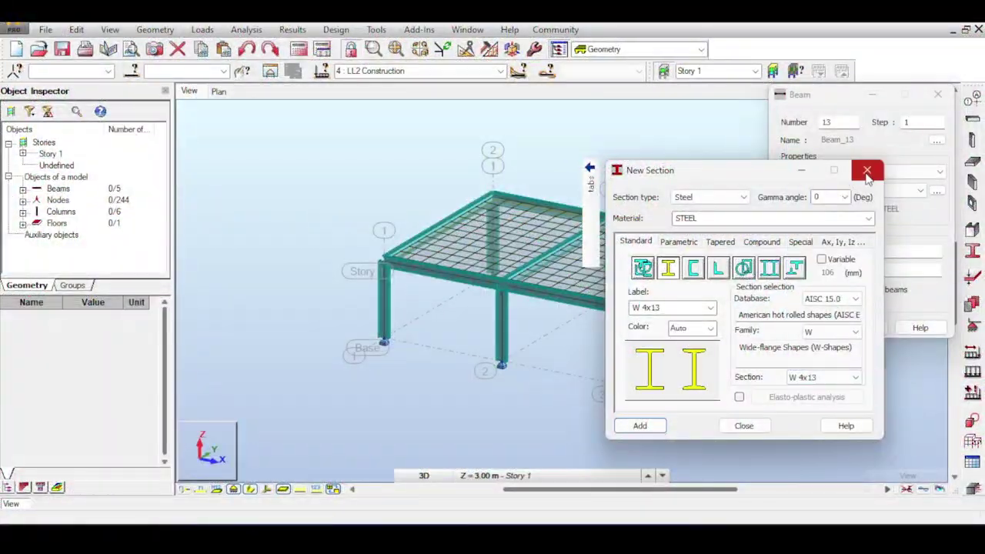
{"action": "left_click", "coordinate": [869, 165]}
{"action": "left_click", "coordinate": [937, 96]}
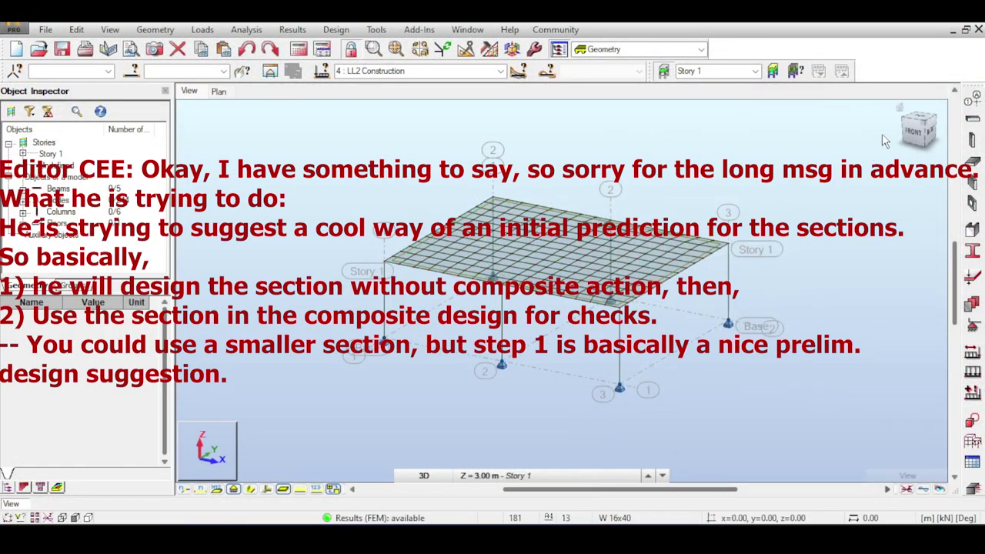
Start Steel Members Design for the frame
{"action": "left_click", "coordinate": [919, 132]}
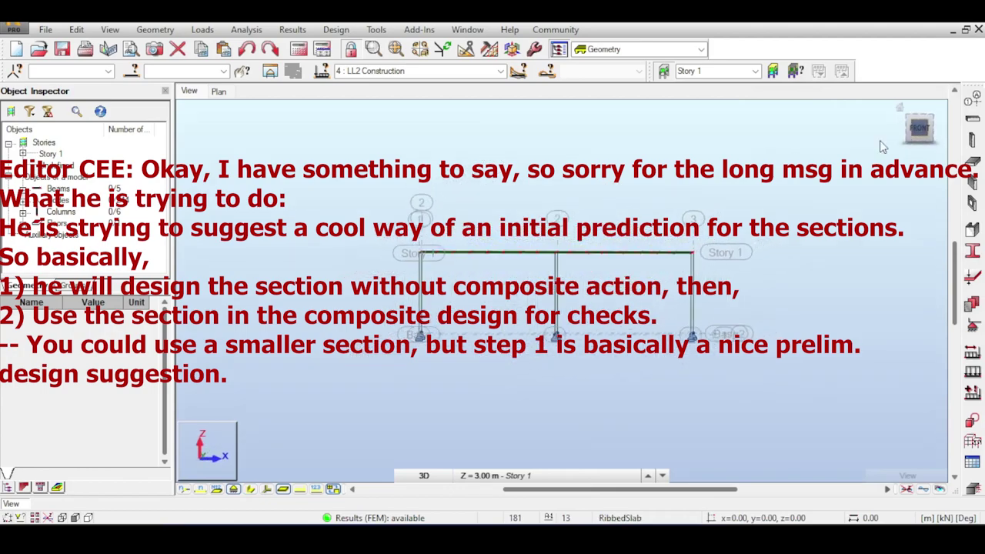
{"action": "right_click", "coordinate": [468, 177]}
{"action": "key", "text": "Escape"}
{"action": "left_click", "coordinate": [335, 29]}
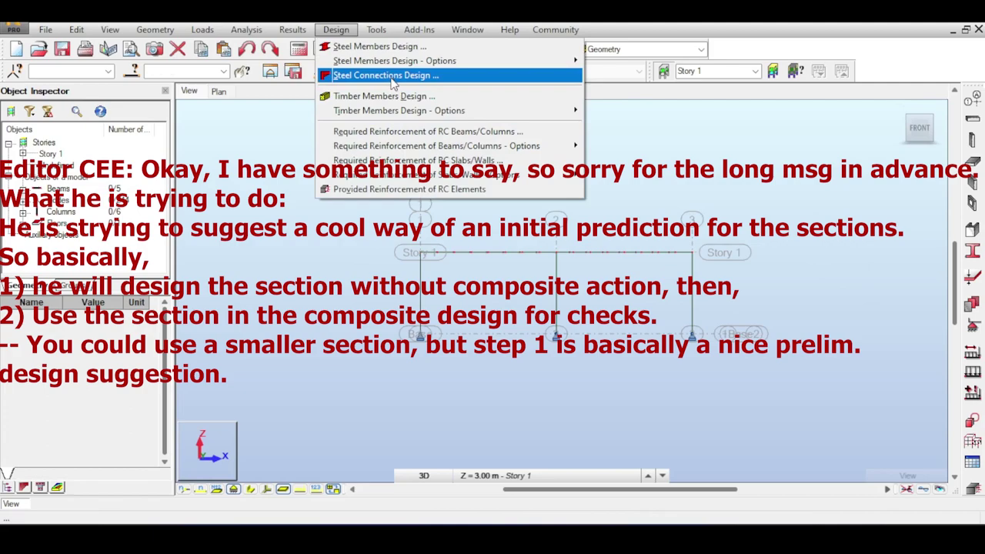
{"action": "left_click", "coordinate": [393, 51]}
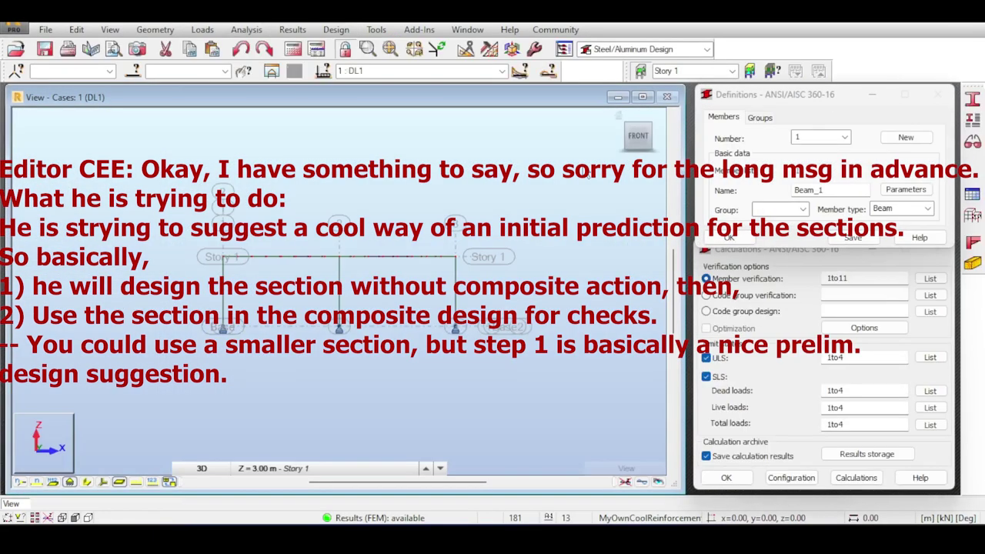
Show the model in an isometric view with the members' section shapes displayed
{"action": "left_click_drag", "start_coordinate": [633, 131], "coordinate": [429, 188]}
{"action": "right_click", "coordinate": [458, 121]}
{"action": "left_click", "coordinate": [458, 129]}
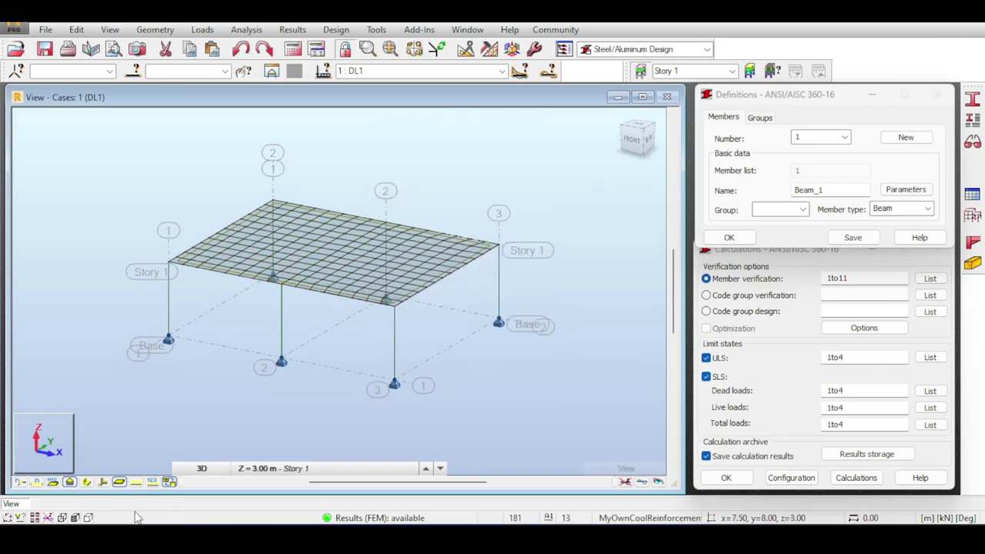
{"action": "left_click", "coordinate": [86, 482]}
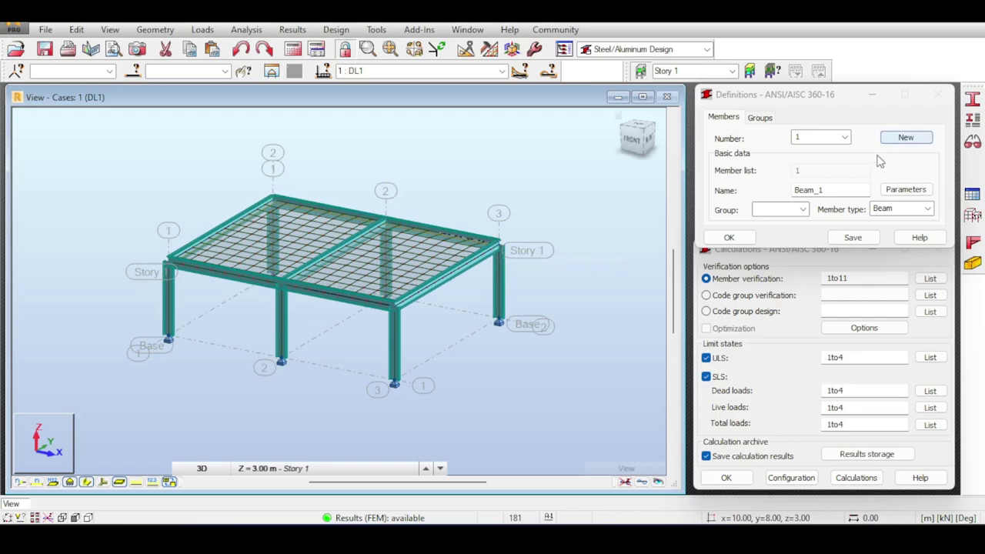
Create design group 1 and set its member list to all members
{"action": "left_click", "coordinate": [906, 137]}
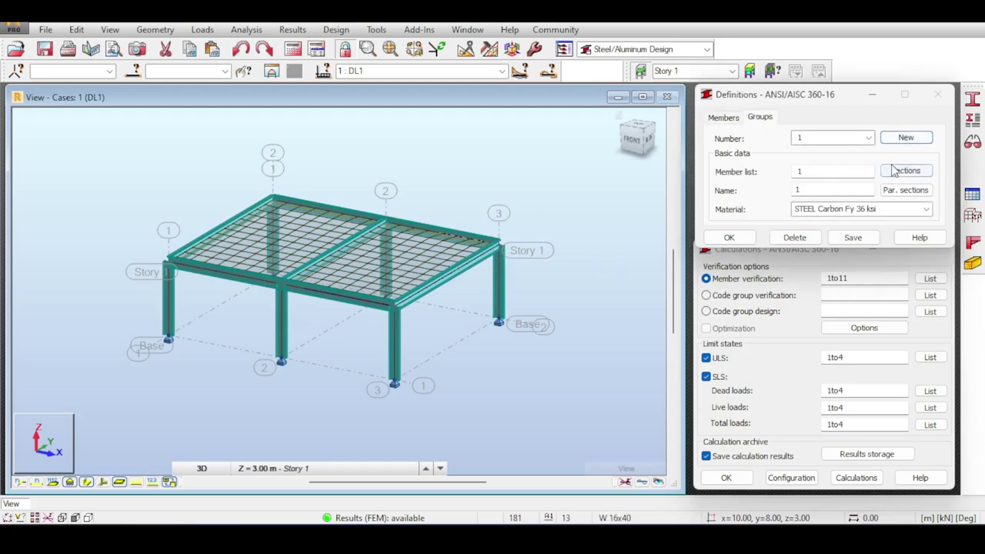
{"action": "left_click", "coordinate": [896, 170]}
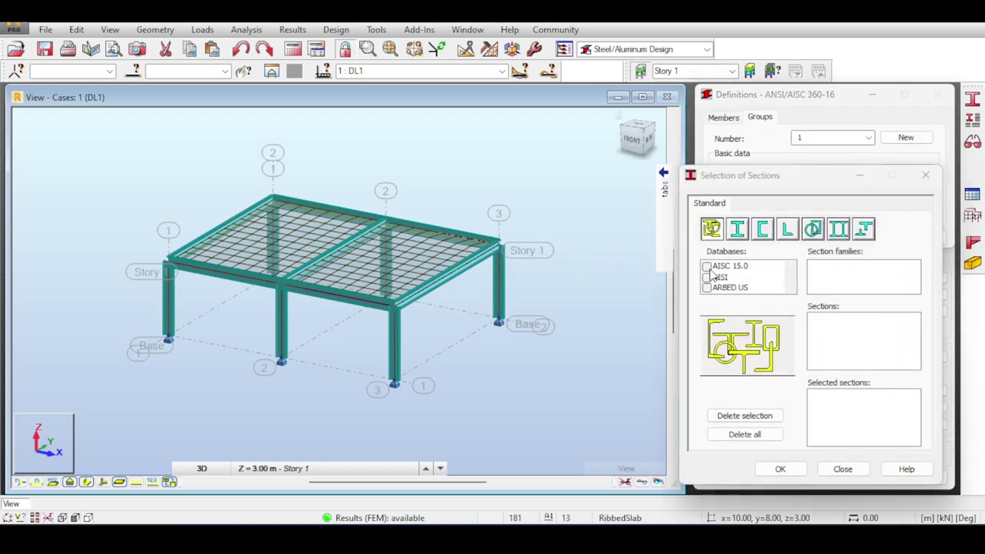
{"action": "left_click", "coordinate": [926, 174]}
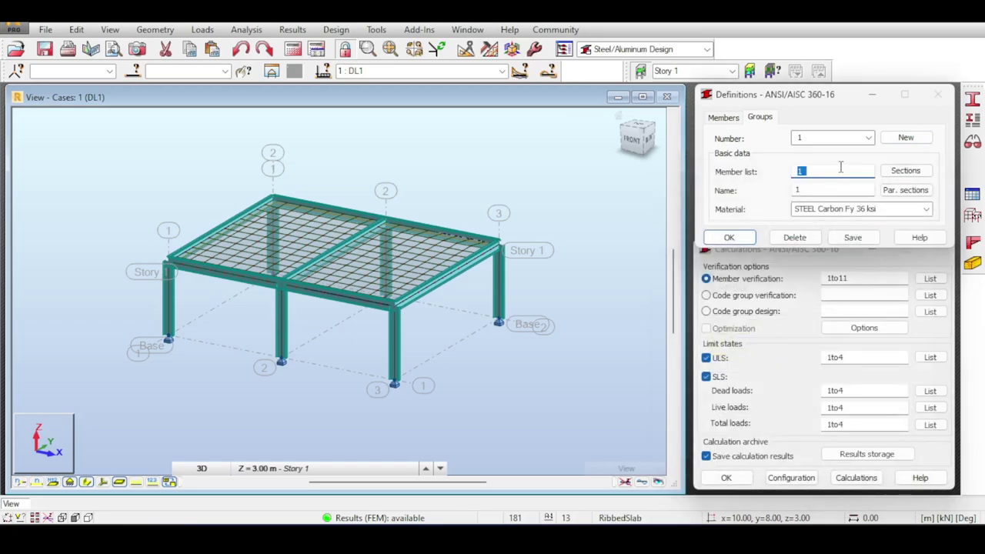
{"action": "type", "text": "all"}
{"action": "key", "text": "Tab"}
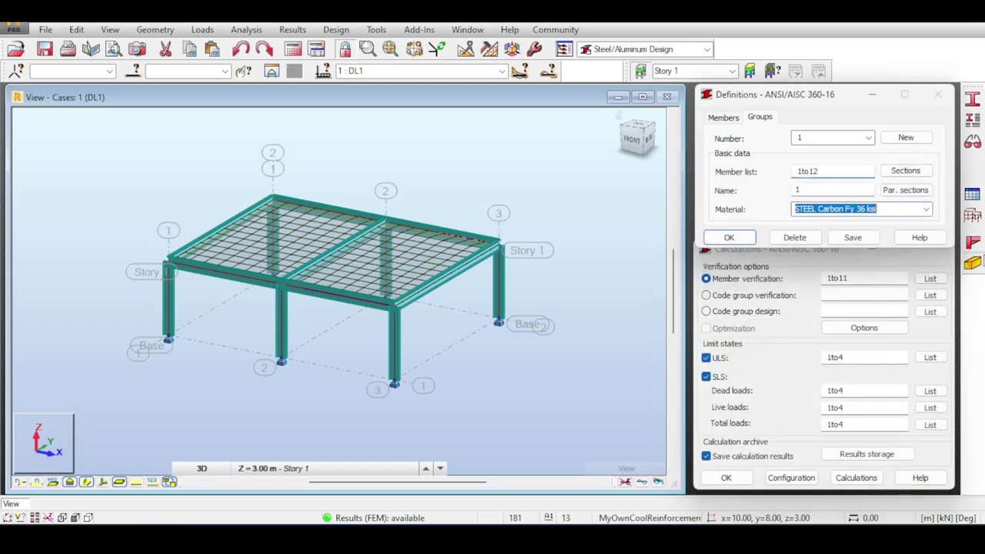
Assign the complete W family of I-sections from the AISC 15.0 database as the candidate sections for group 1
{"action": "left_click", "coordinate": [905, 170]}
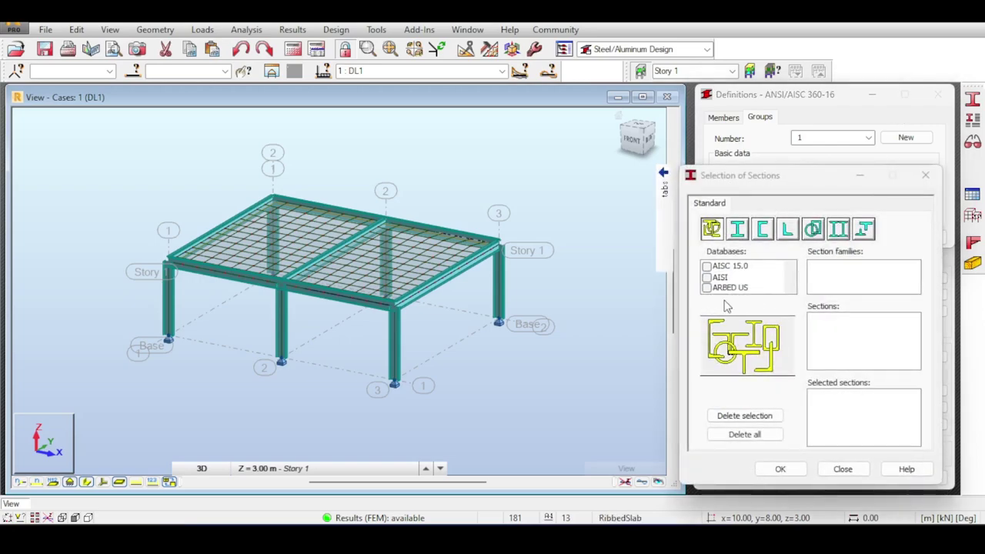
{"action": "left_click", "coordinate": [706, 267]}
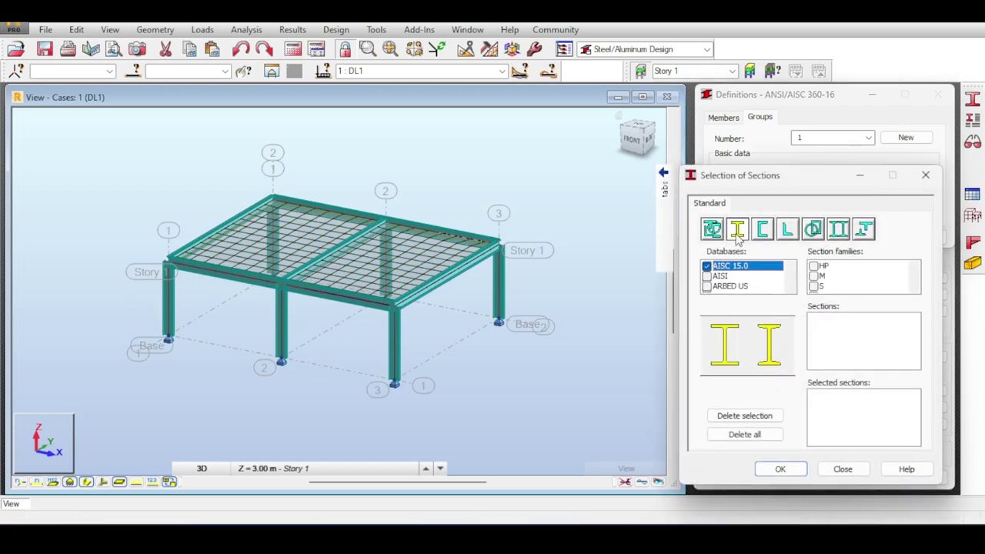
{"action": "left_click", "coordinate": [814, 275]}
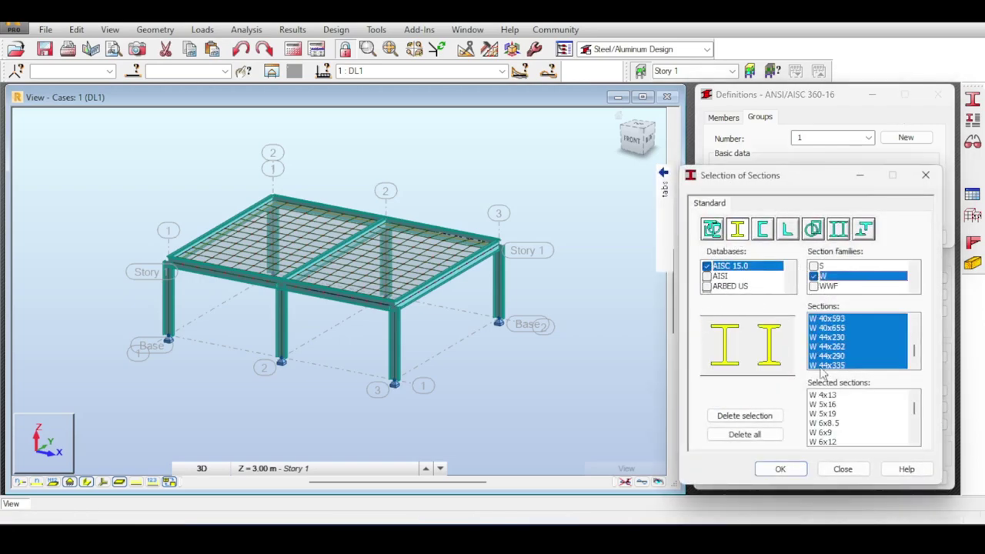
{"action": "left_click", "coordinate": [781, 470]}
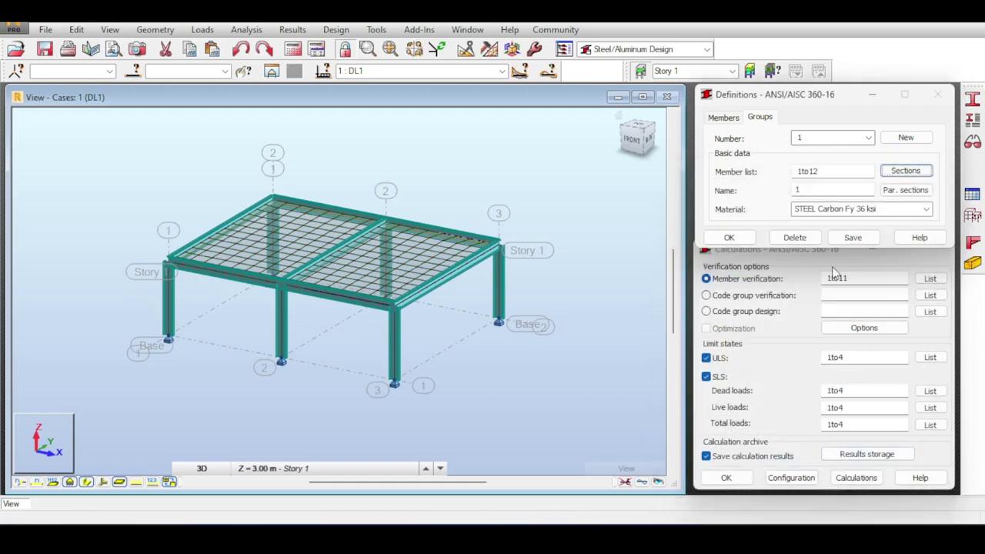
Set the material of group 1 to STEEL A913-50 High stren. Fy 50 ksi
{"action": "left_click", "coordinate": [926, 211]}
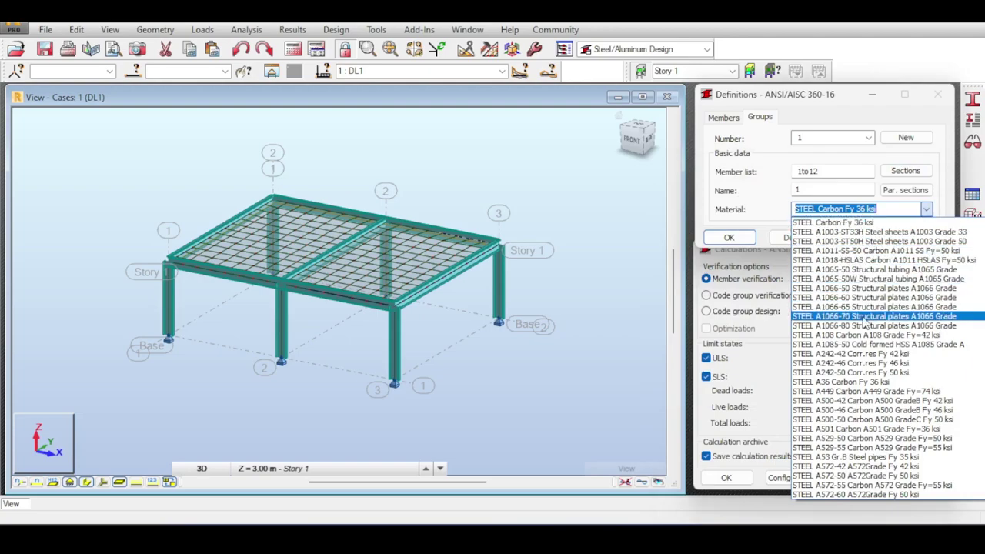
{"action": "scroll", "coordinate": [845, 440], "scroll_direction": "down", "scroll_amount": 7}
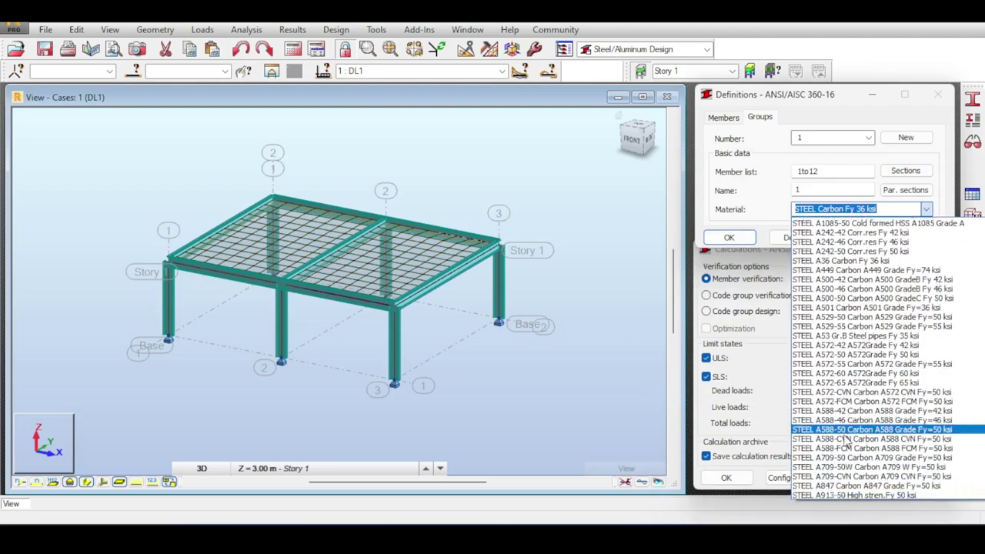
{"action": "scroll", "coordinate": [844, 441], "scroll_direction": "down", "scroll_amount": 1}
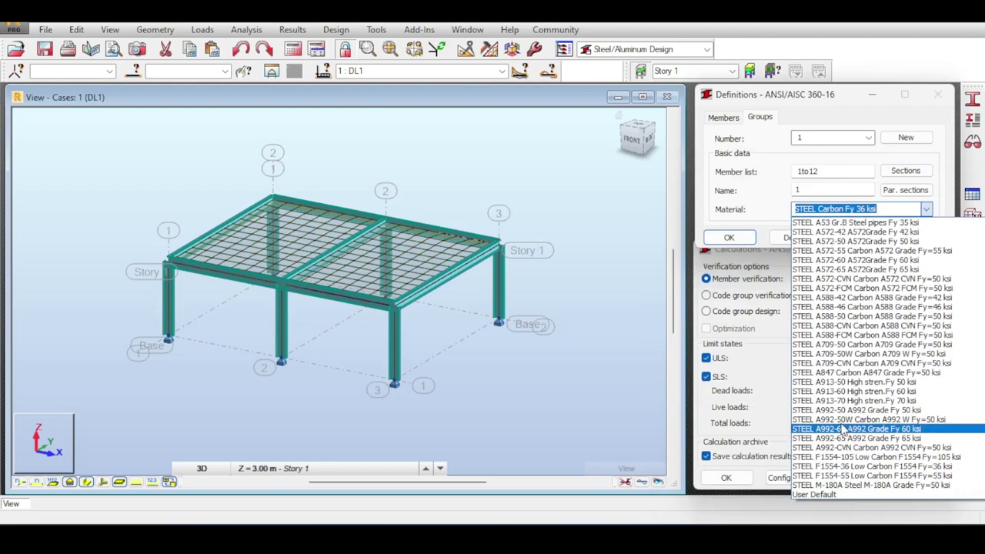
{"action": "left_click", "coordinate": [854, 382]}
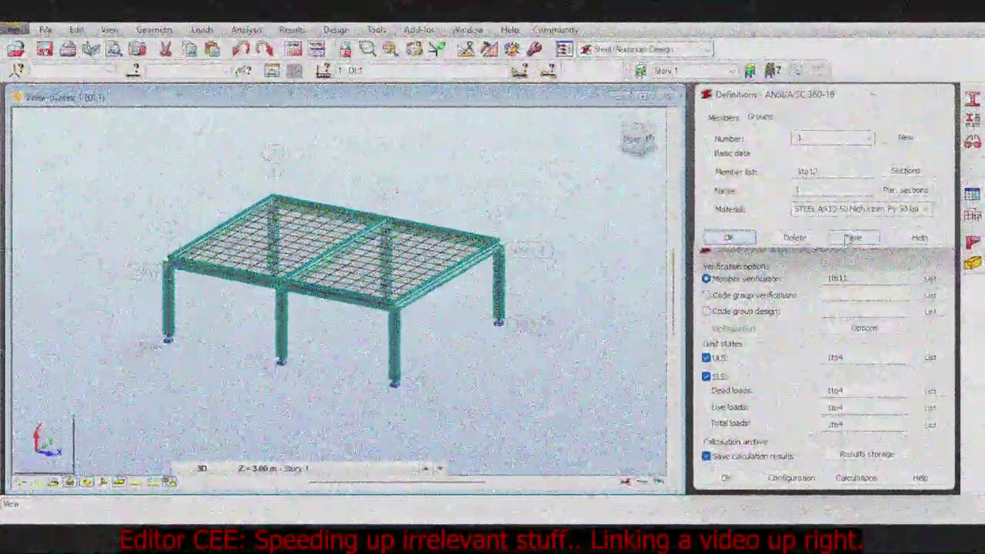
Save group 1 and run the code group design for group 1 in the ultimate limit state
{"action": "left_click", "coordinate": [853, 238]}
{"action": "left_click", "coordinate": [707, 311]}
{"action": "left_click", "coordinate": [930, 311]}
{"action": "left_click", "coordinate": [803, 475]}
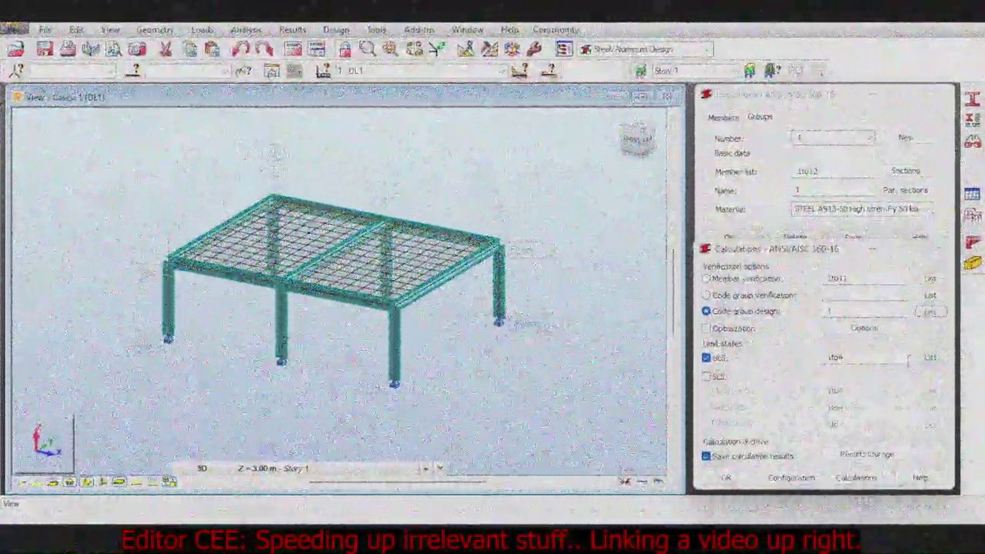
{"action": "left_click", "coordinate": [856, 477]}
Examine the detailed code results of Beam_2 and close the design results without archiving them
{"action": "double_click", "coordinate": [46, 172]}
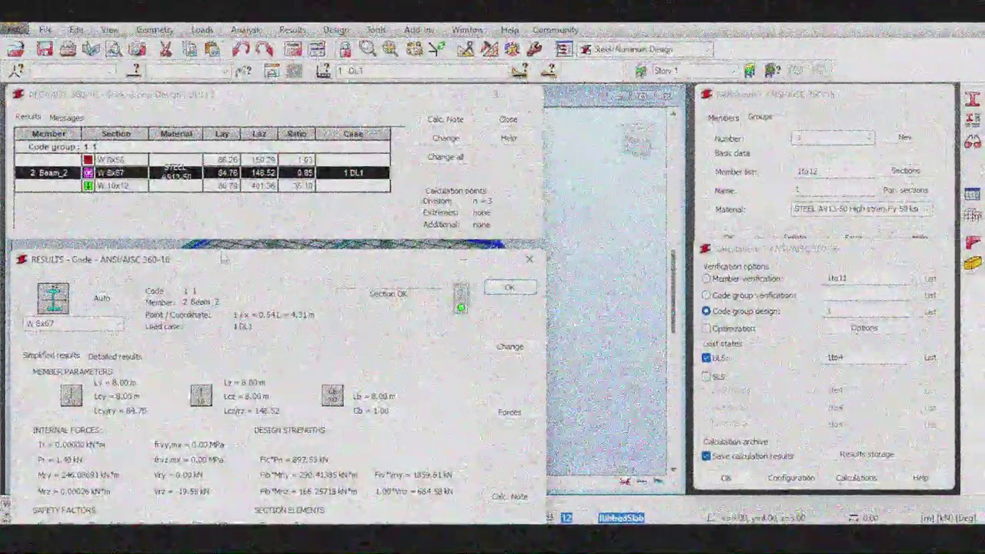
{"action": "left_click_drag", "start_coordinate": [222, 259], "coordinate": [337, 207]}
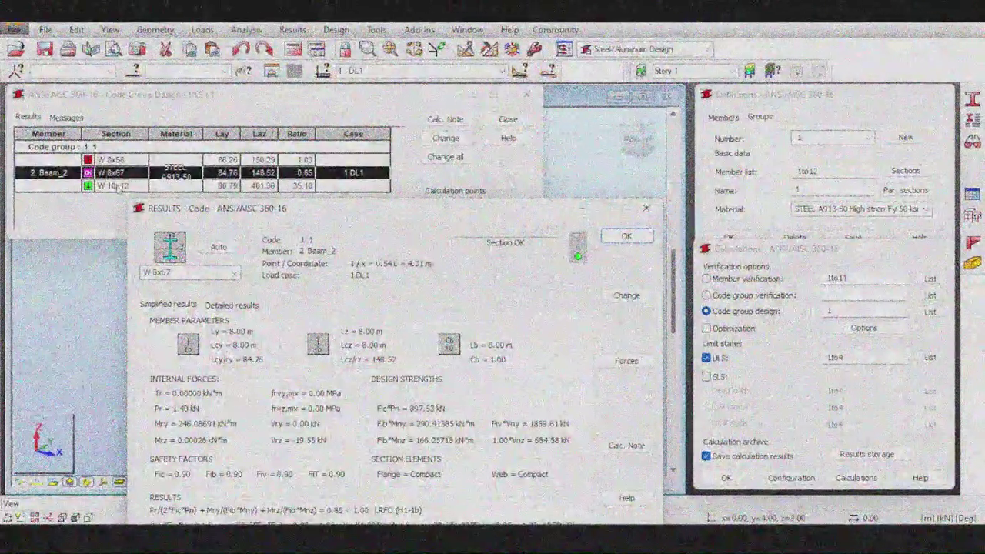
{"action": "left_click", "coordinate": [626, 236]}
{"action": "left_click", "coordinate": [508, 119]}
{"action": "left_click", "coordinate": [128, 214]}
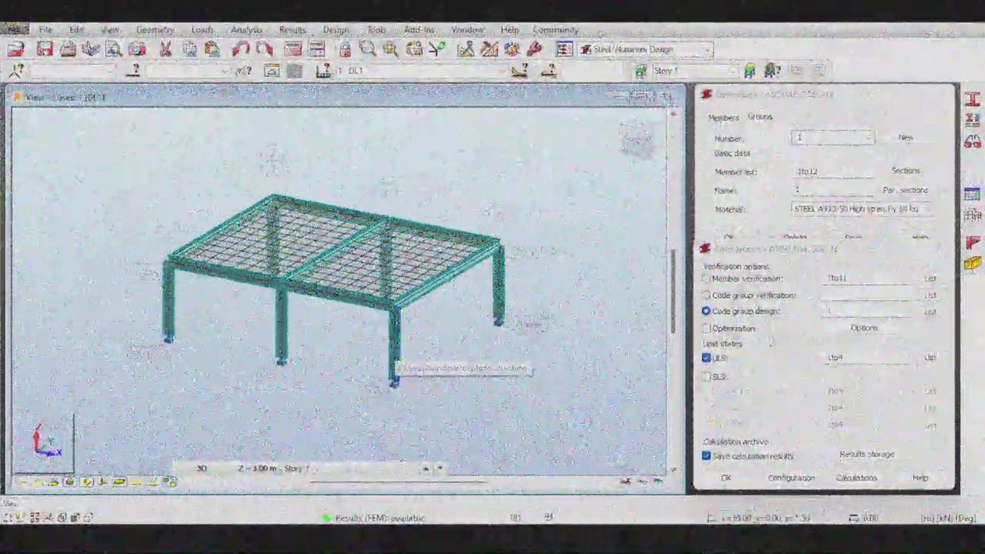
Rerun the group 1 design to review Beam_2 again, and leave its results unarchived
{"action": "left_click", "coordinate": [857, 477]}
{"action": "double_click", "coordinate": [46, 172]}
{"action": "left_click", "coordinate": [508, 119]}
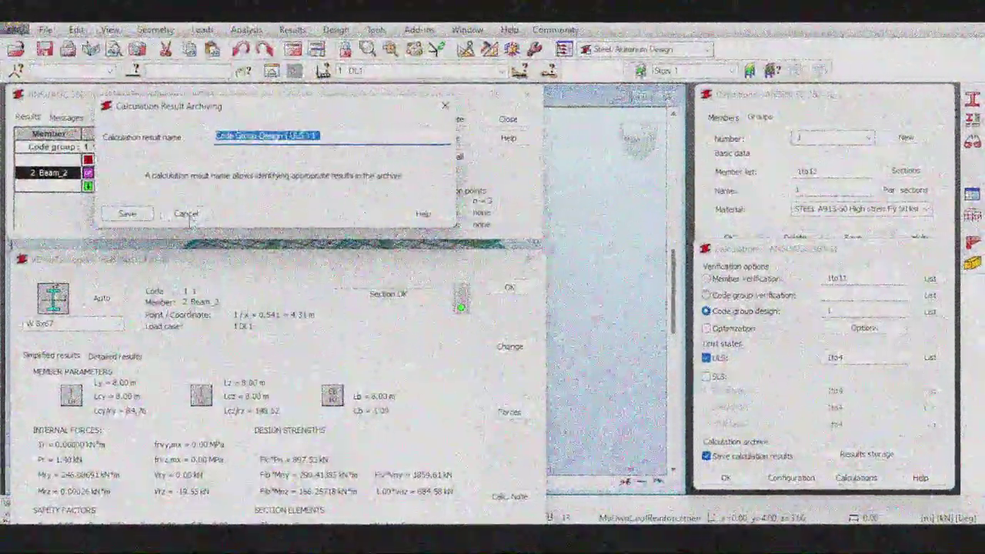
{"action": "left_click", "coordinate": [186, 213]}
Return to the Geometry layout and start a new beam section from the I-section W family of the AISC 15.0 database
{"action": "left_click", "coordinate": [646, 49]}
{"action": "left_click", "coordinate": [639, 80]}
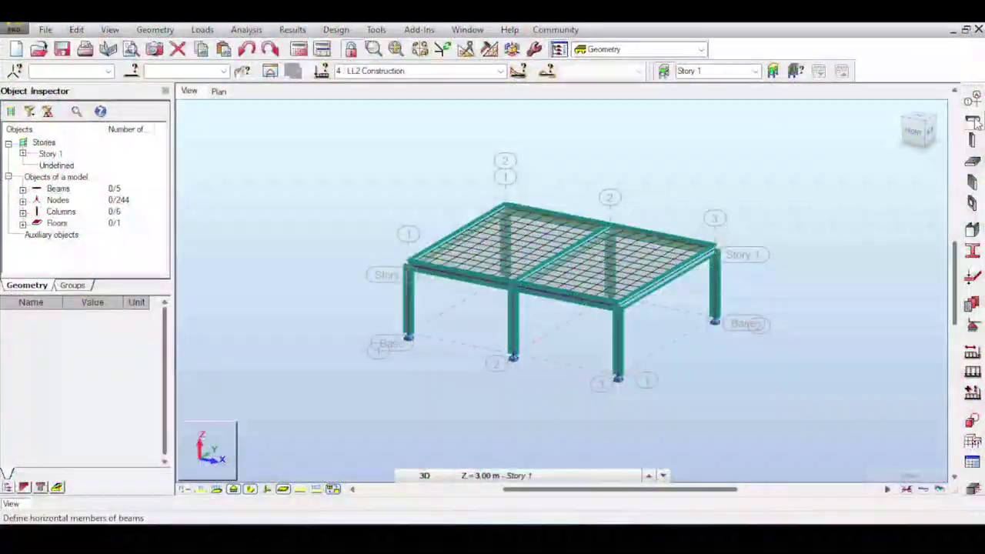
{"action": "left_click", "coordinate": [973, 120]}
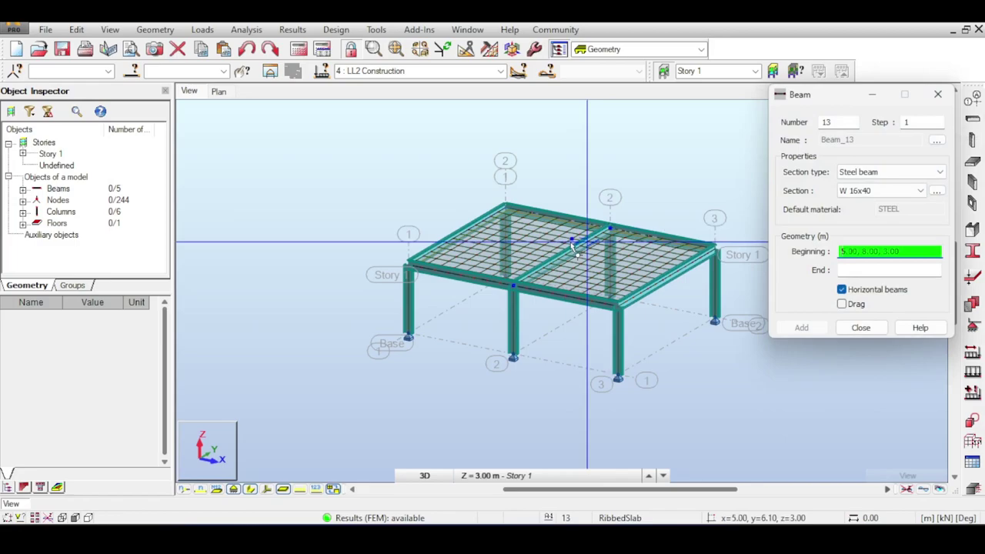
{"action": "left_click", "coordinate": [936, 190]}
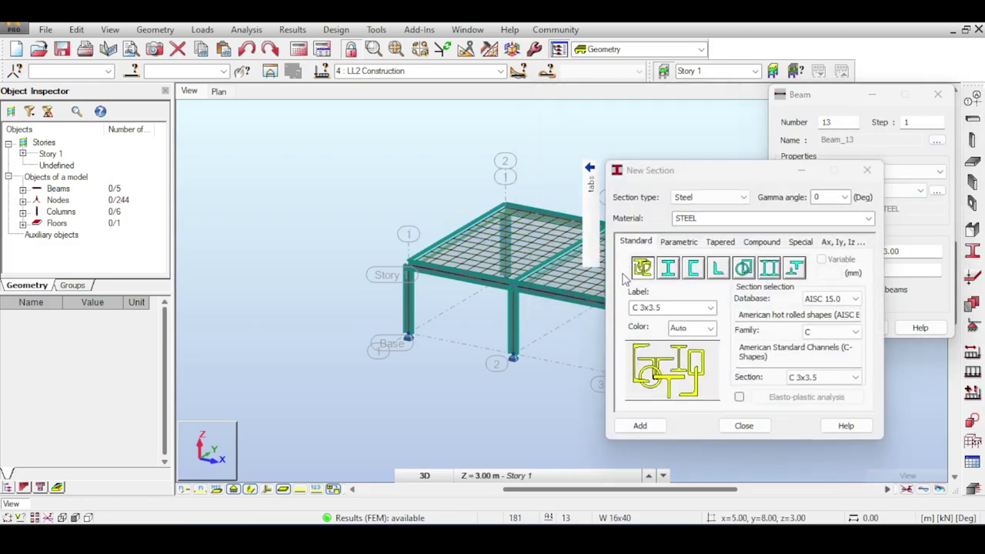
{"action": "left_click", "coordinate": [669, 268]}
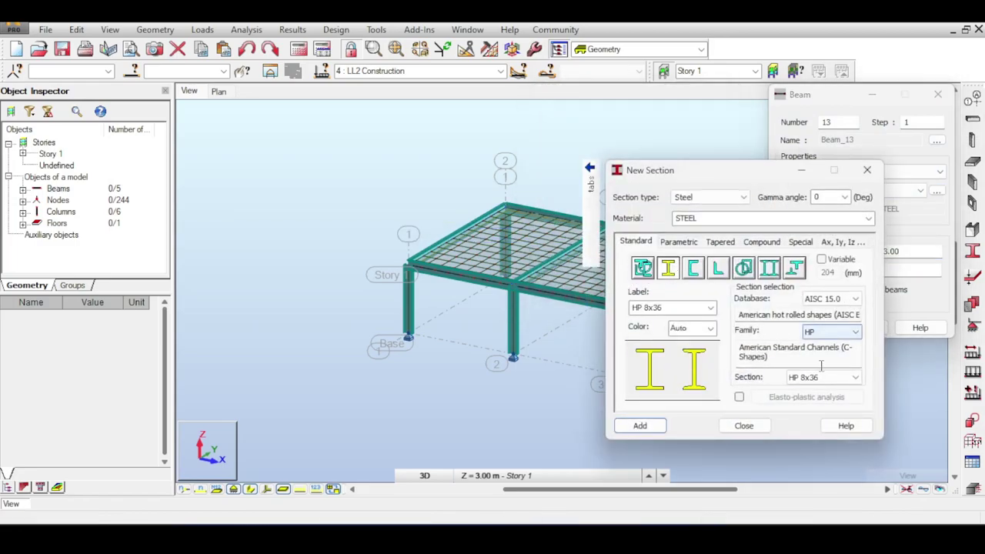
{"action": "left_click", "coordinate": [823, 331]}
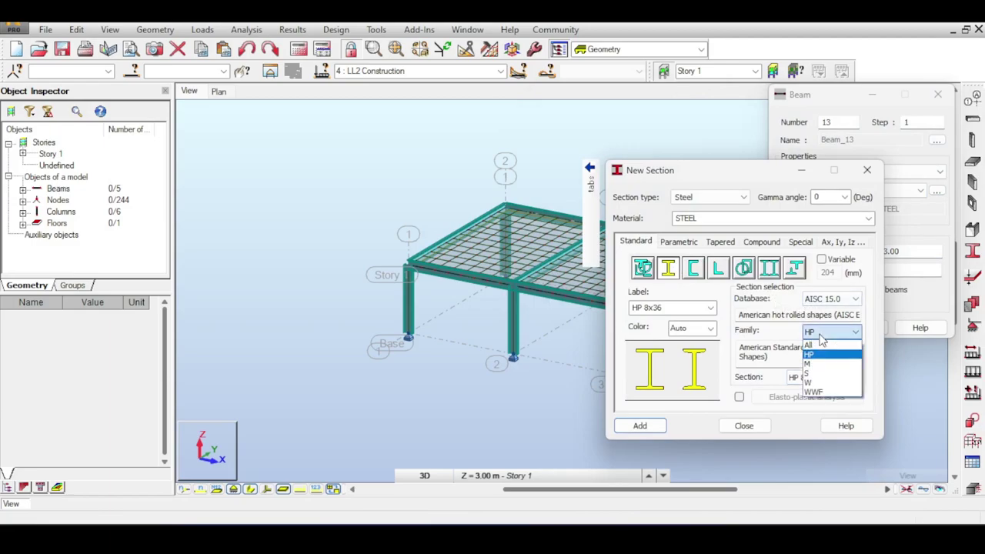
{"action": "left_click", "coordinate": [820, 389]}
Choose the W 18x97 profile, add it to the available sections and close the beam definition
{"action": "left_click", "coordinate": [822, 377]}
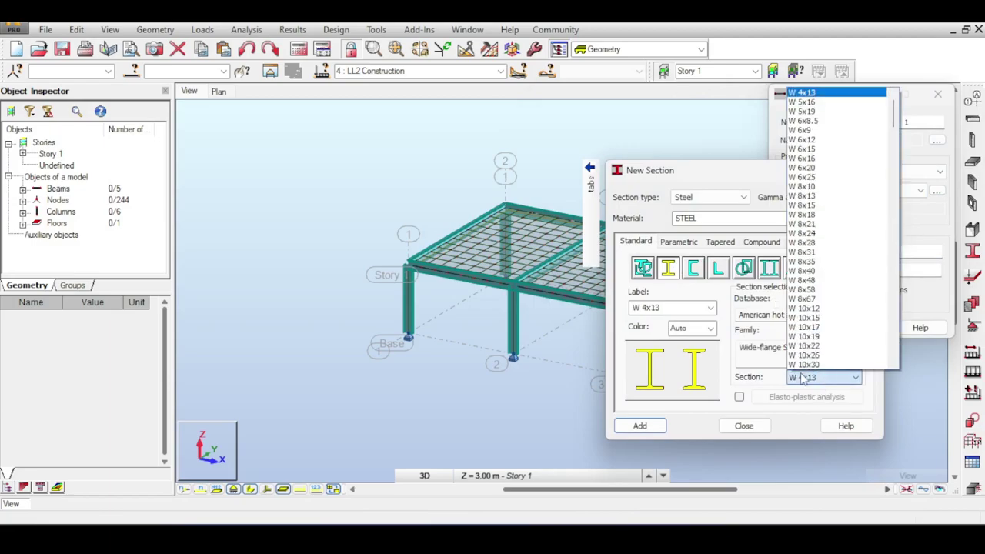
{"action": "scroll", "coordinate": [793, 316], "scroll_direction": "down", "scroll_amount": 5}
{"action": "scroll", "coordinate": [793, 319], "scroll_direction": "down", "scroll_amount": 18}
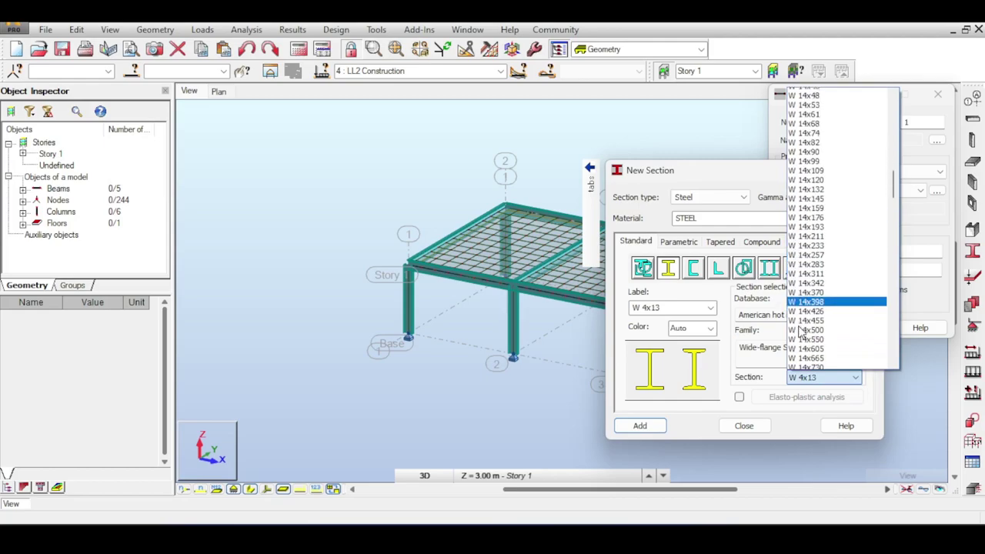
{"action": "scroll", "coordinate": [801, 335], "scroll_direction": "down", "scroll_amount": 18}
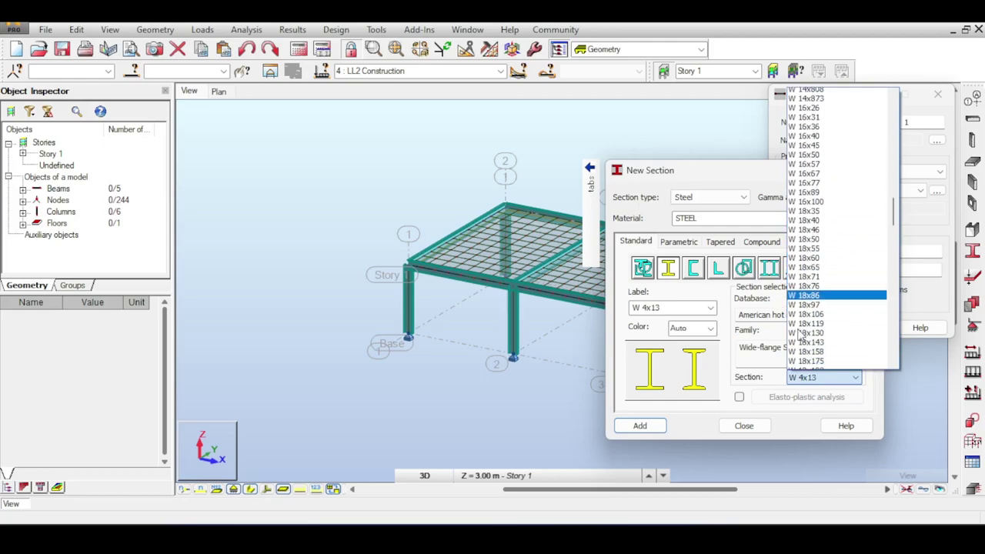
{"action": "scroll", "coordinate": [809, 261], "scroll_direction": "up", "scroll_amount": 7}
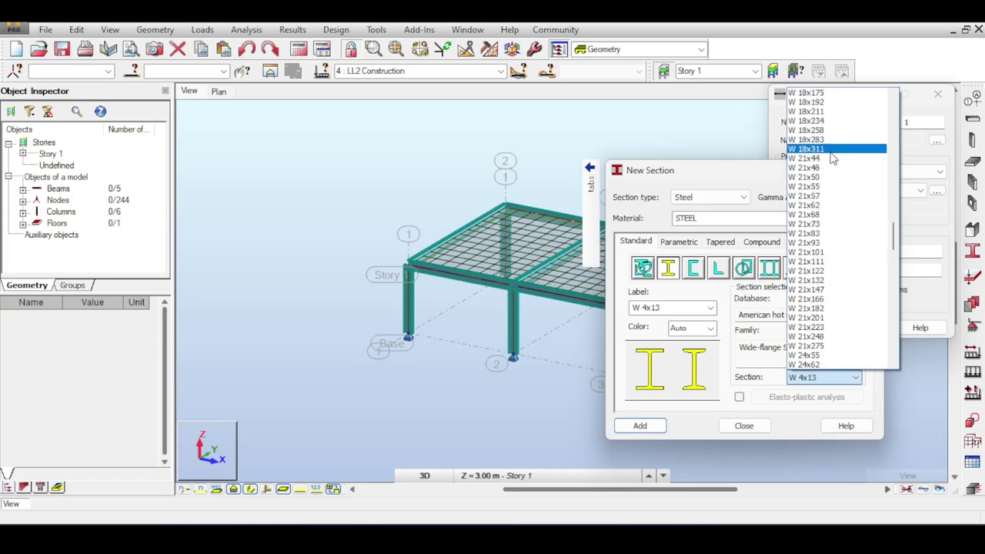
{"action": "scroll", "coordinate": [828, 131], "scroll_direction": "up", "scroll_amount": 2}
{"action": "scroll", "coordinate": [829, 127], "scroll_direction": "up", "scroll_amount": 1}
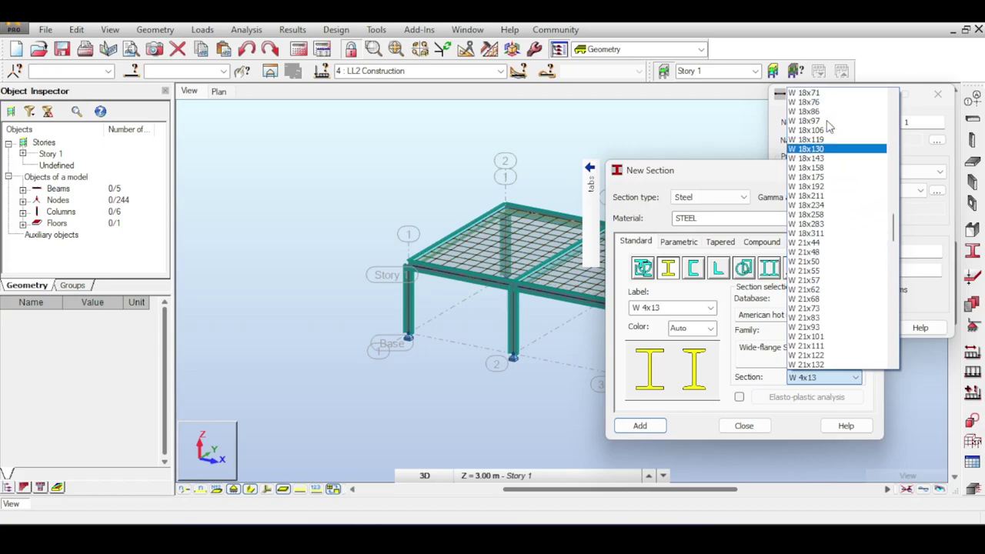
{"action": "left_click", "coordinate": [820, 130]}
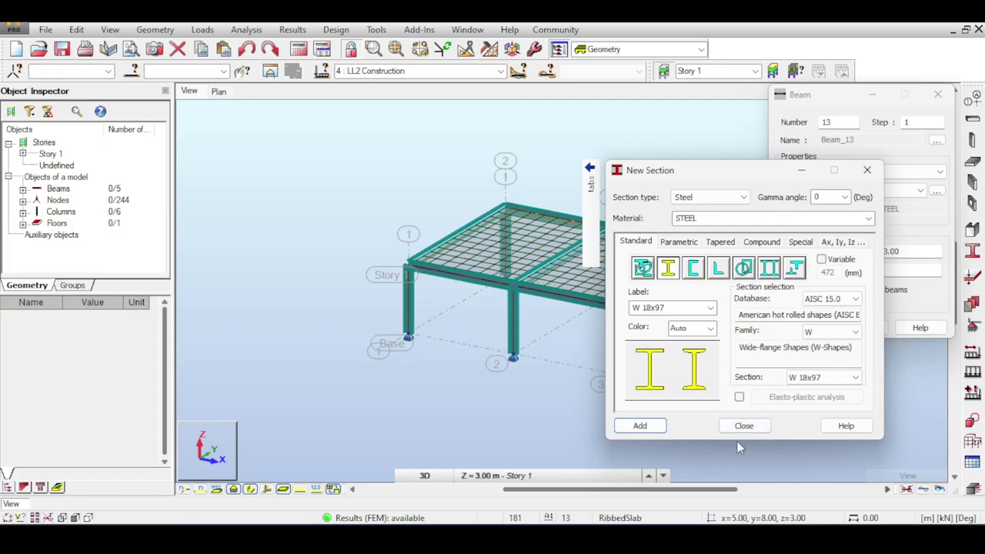
{"action": "left_click", "coordinate": [643, 426]}
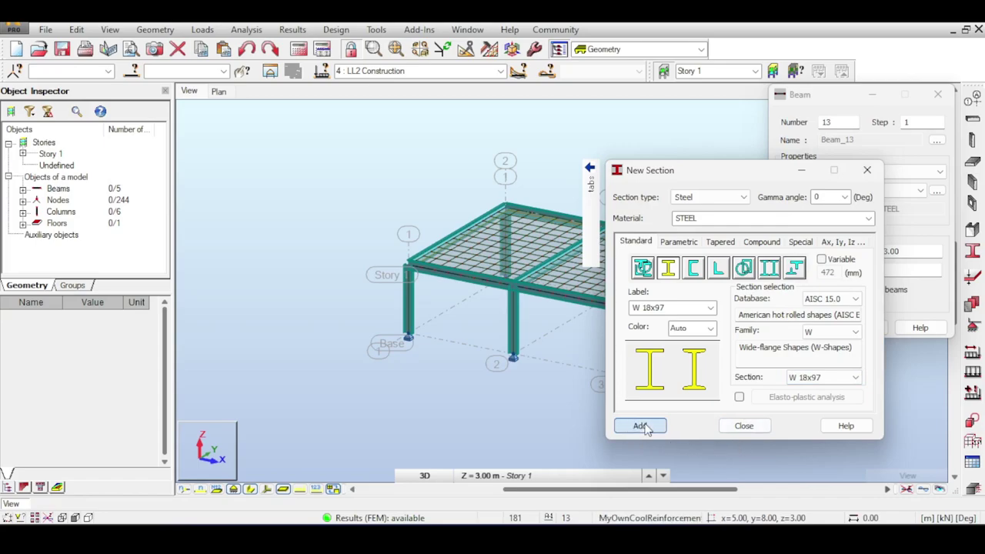
{"action": "left_click", "coordinate": [753, 430]}
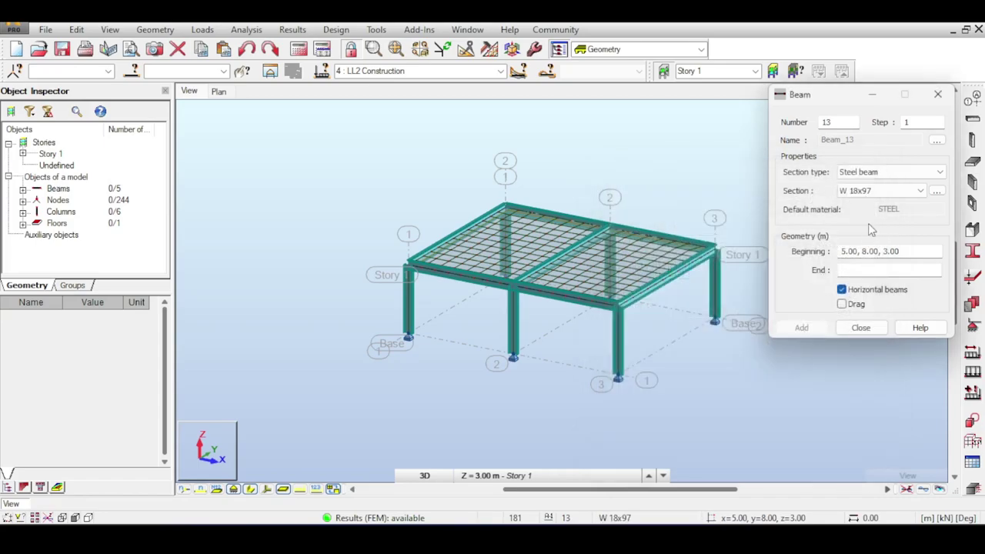
{"action": "left_click", "coordinate": [937, 94]}
Assign the W 18x97 section to all members, accepting the change to the calculation result status
{"action": "left_click", "coordinate": [972, 251]}
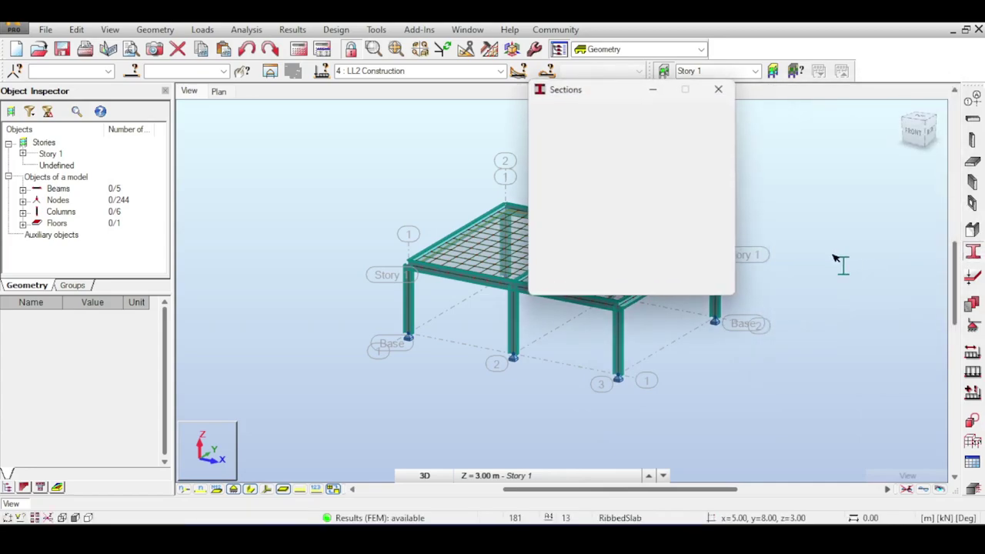
{"action": "left_click", "coordinate": [656, 137]}
{"action": "left_click", "coordinate": [612, 260]}
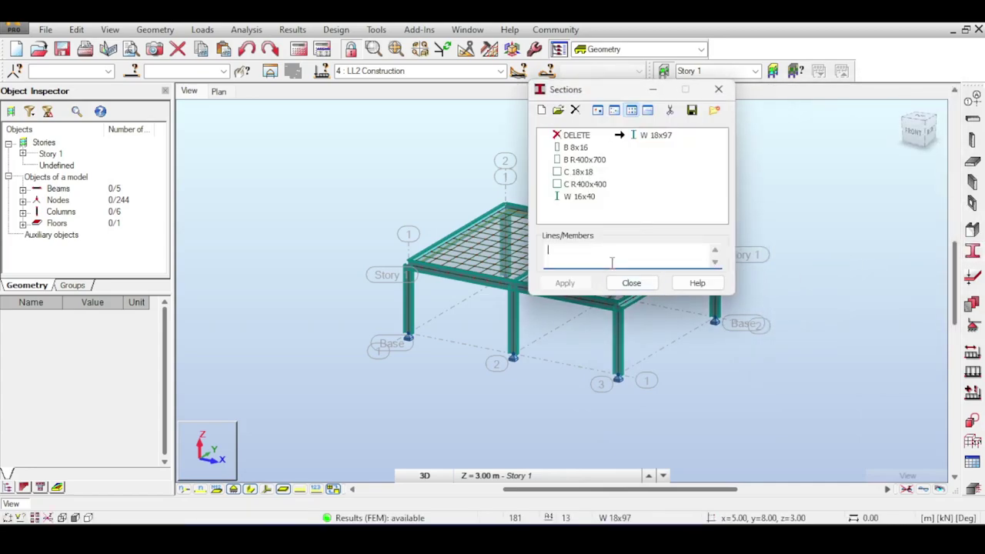
{"action": "type", "text": "all"}
{"action": "key", "text": "Return"}
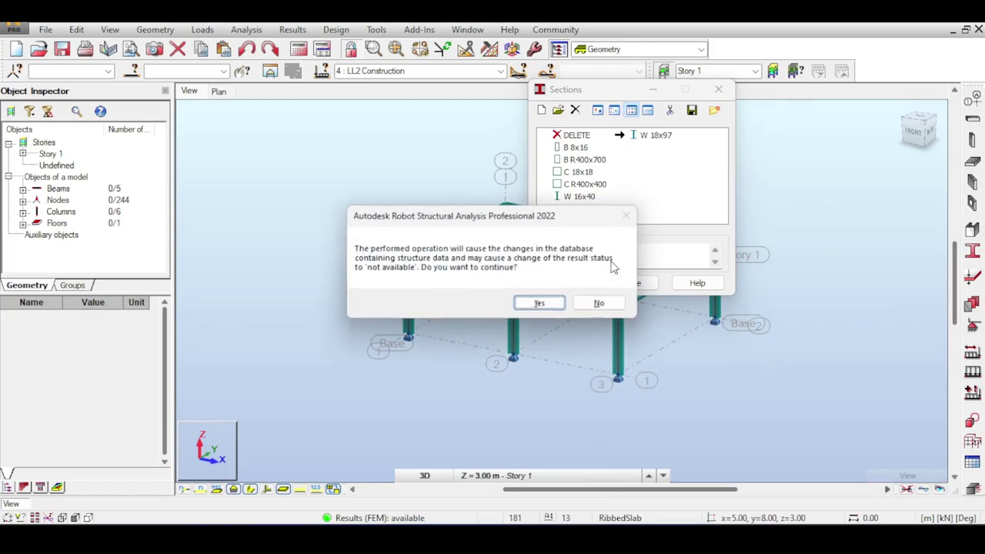
{"action": "left_click", "coordinate": [549, 304]}
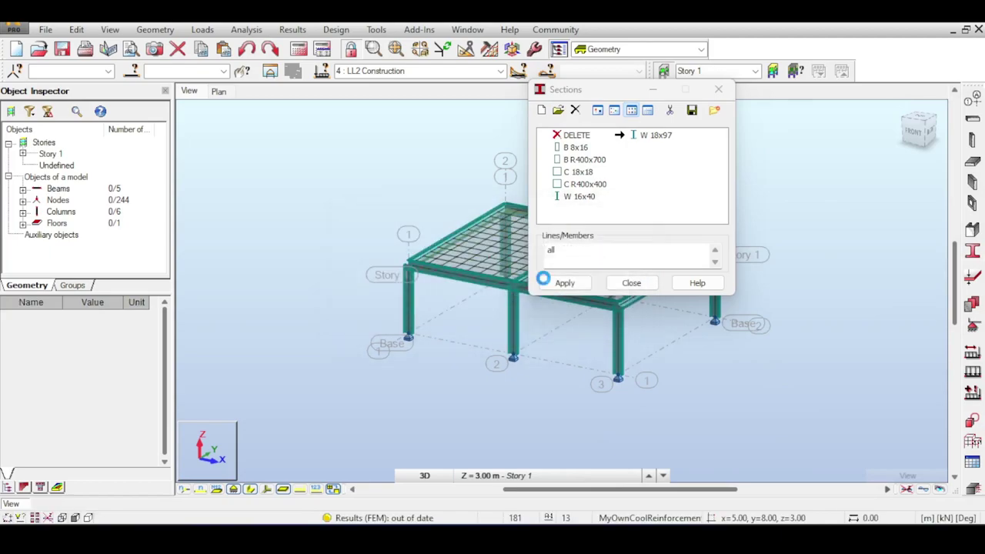
{"action": "left_click", "coordinate": [632, 283]}
Check the new section shapes at the corner column and recalculate the structure
{"action": "scroll", "coordinate": [650, 333], "scroll_direction": "up", "scroll_amount": 10}
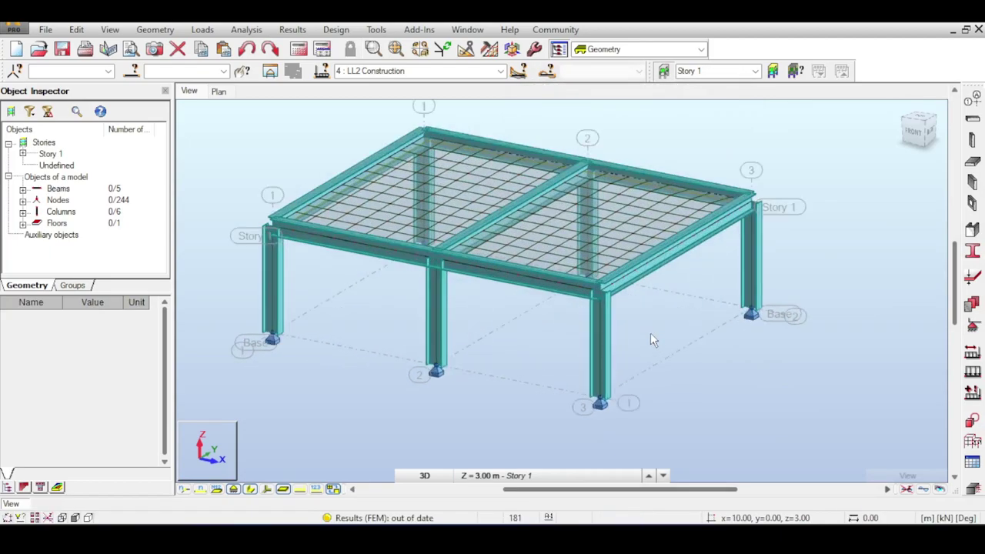
{"action": "scroll", "coordinate": [496, 255], "scroll_direction": "up", "scroll_amount": 3}
{"action": "scroll", "coordinate": [496, 254], "scroll_direction": "down", "scroll_amount": 6}
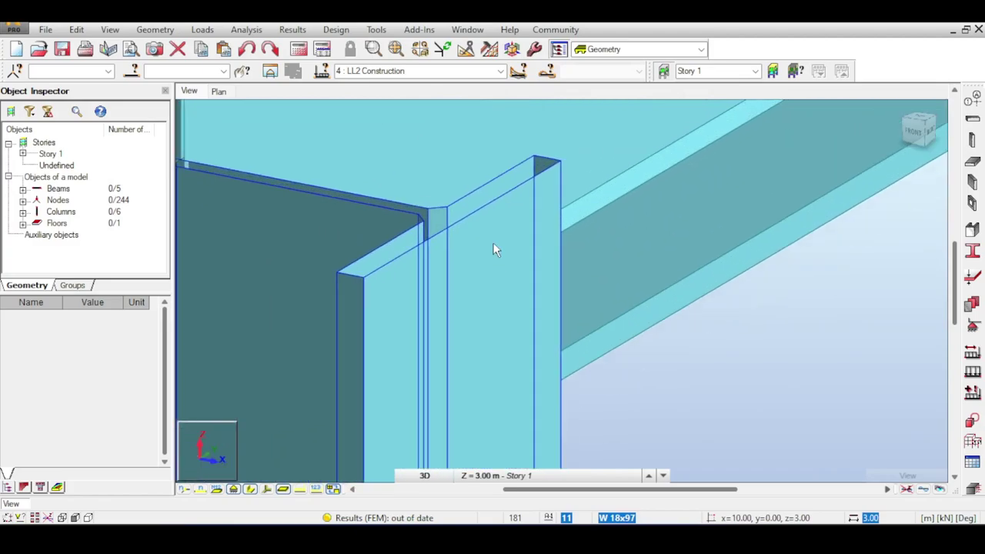
{"action": "scroll", "coordinate": [493, 248], "scroll_direction": "down", "scroll_amount": 5}
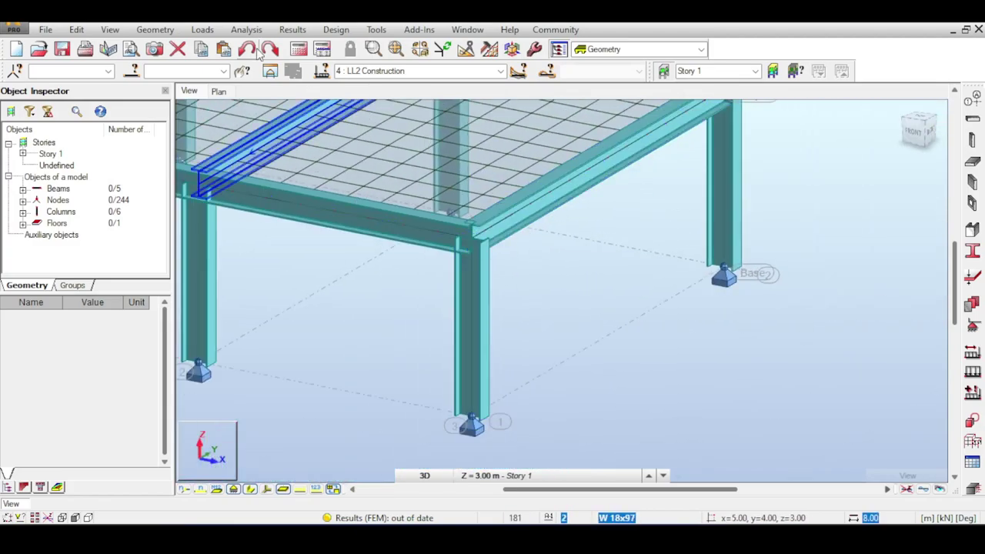
{"action": "left_click", "coordinate": [298, 48]}
{"action": "scroll", "coordinate": [662, 177], "scroll_direction": "down", "scroll_amount": 5}
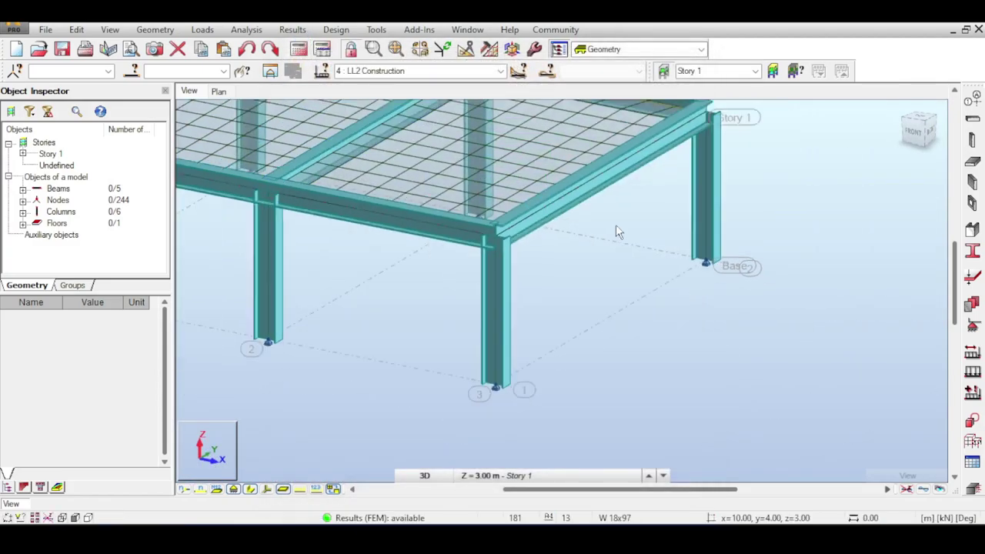
Select all the Story 1 beams with the floor slab and open them in the Composite Design add-in
{"action": "left_click", "coordinate": [913, 132]}
{"action": "left_click_drag", "start_coordinate": [384, 171], "coordinate": [733, 248]}
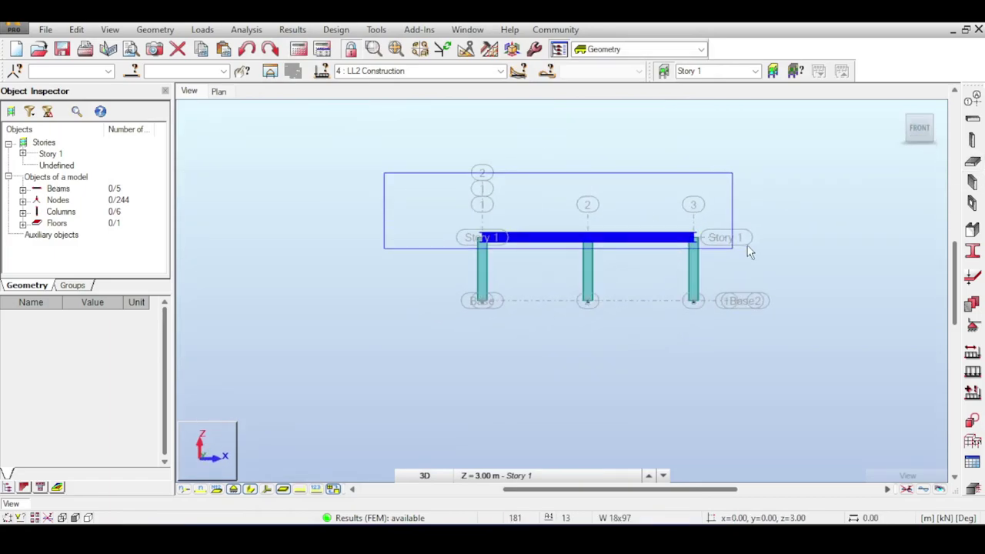
{"action": "left_click", "coordinate": [901, 106]}
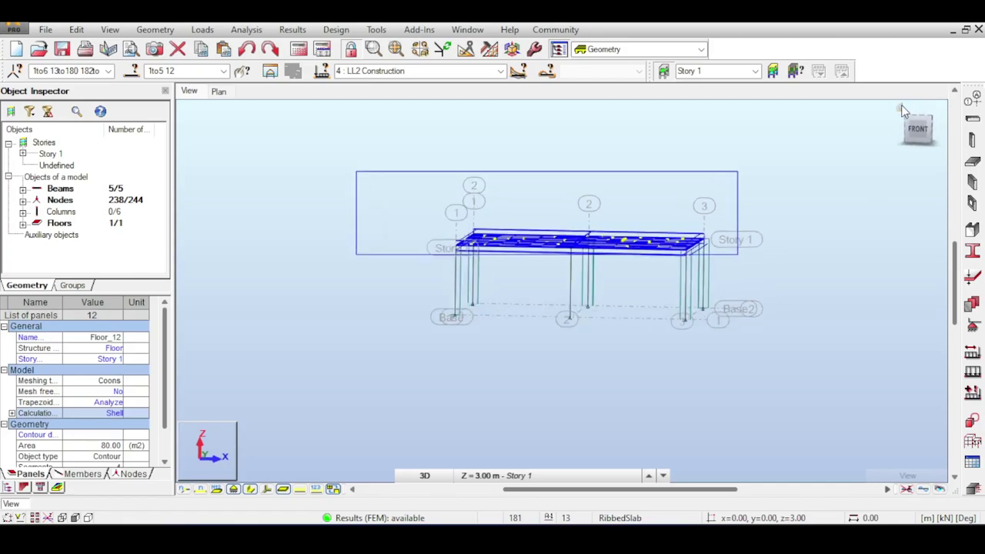
{"action": "left_click", "coordinate": [420, 29]}
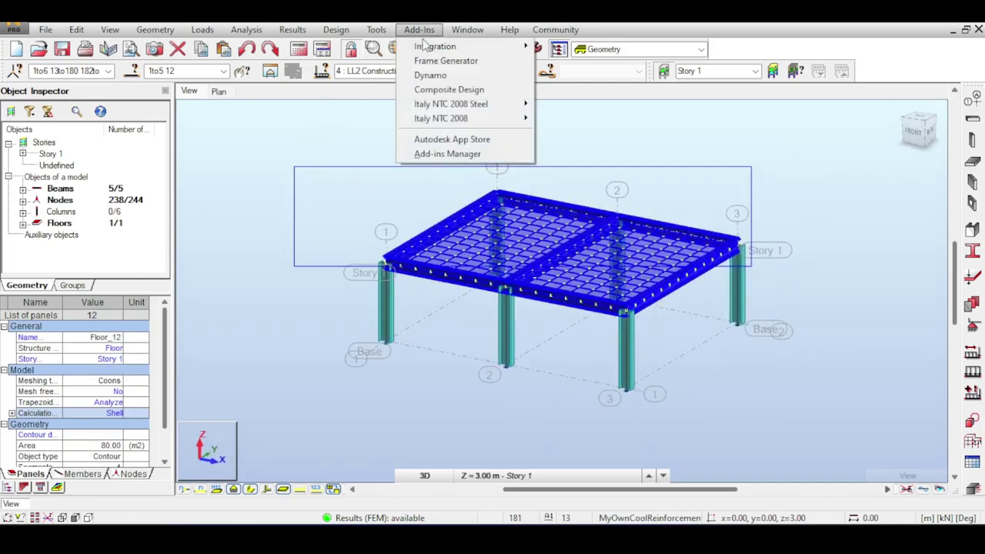
{"action": "left_click", "coordinate": [451, 88]}
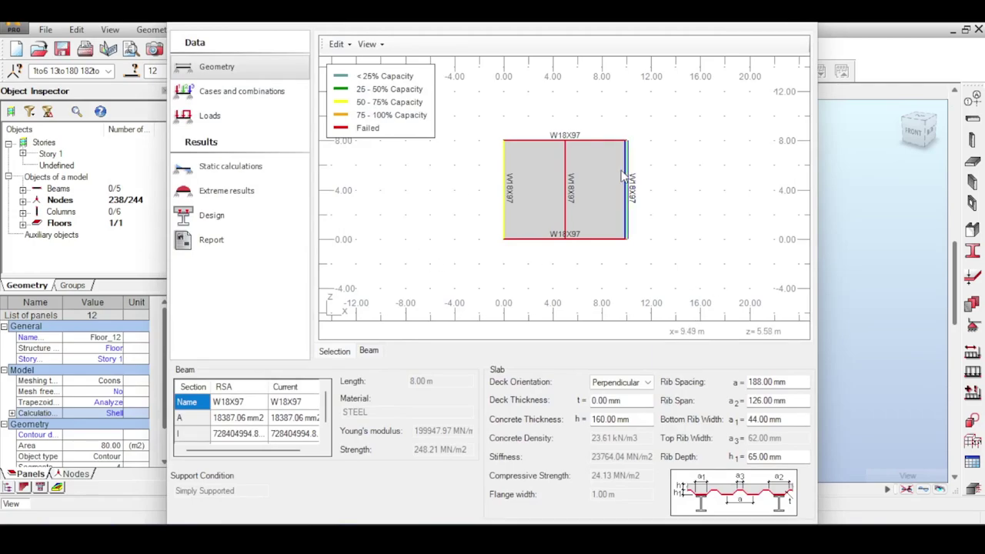
Review the edge beam's design results and its beam and slab geometry data
{"action": "left_click", "coordinate": [211, 216]}
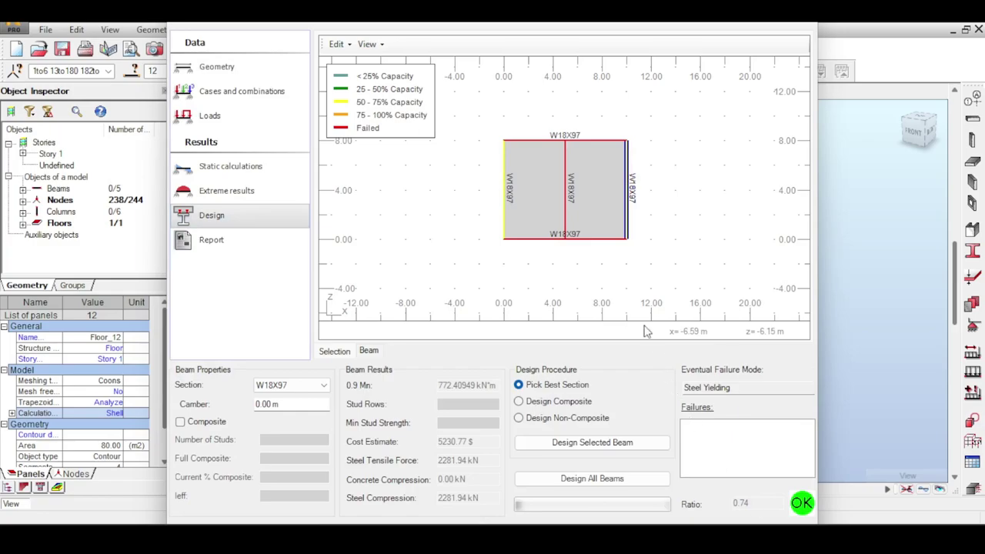
{"action": "left_click", "coordinate": [217, 68]}
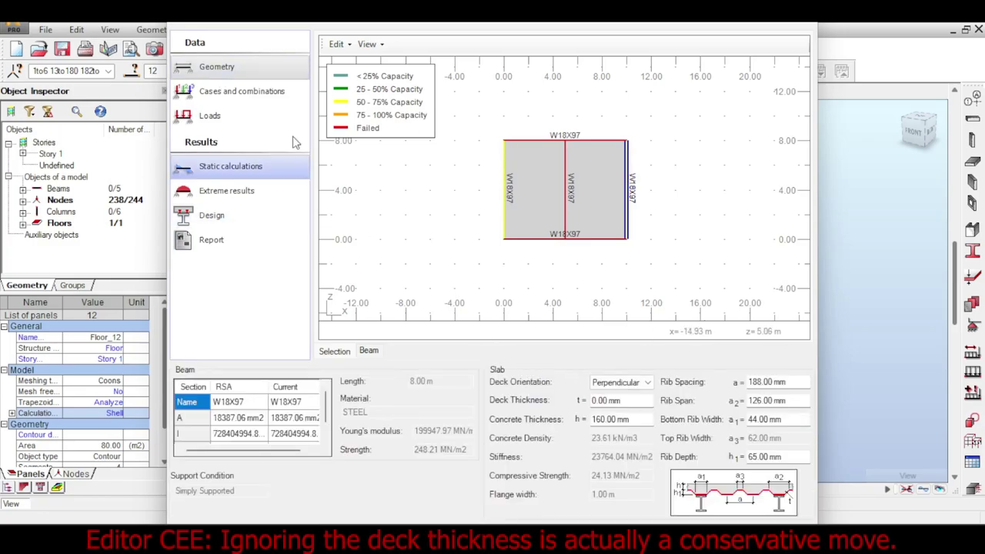
Assign the DL2 Construction load case to the Construction Dead (CD) case
{"action": "left_click", "coordinate": [271, 94]}
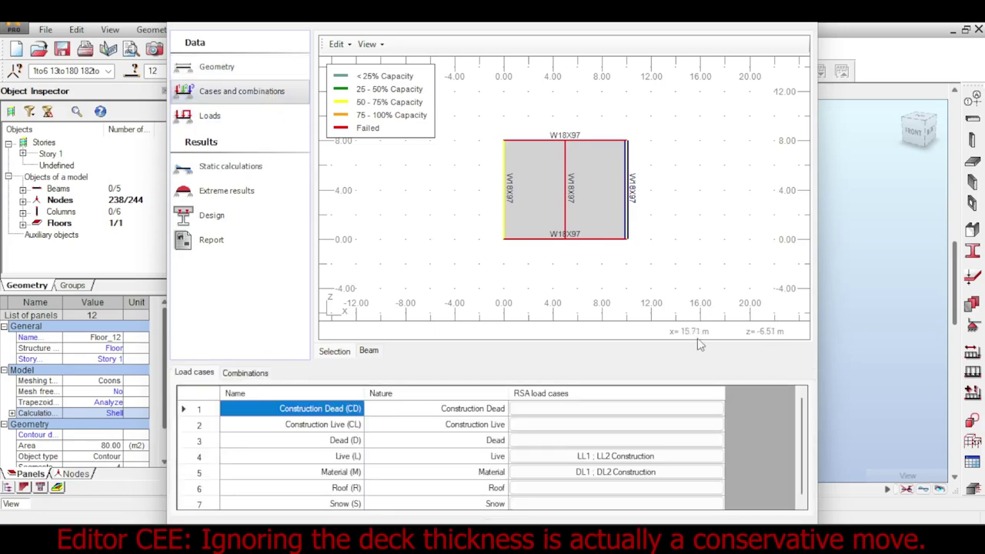
{"action": "left_click", "coordinate": [629, 410]}
{"action": "left_click", "coordinate": [629, 410]}
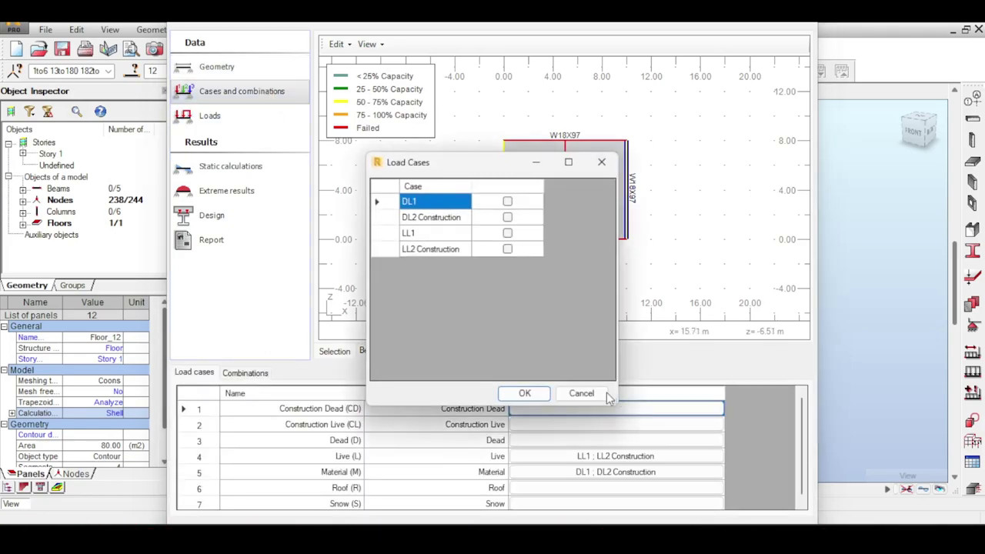
{"action": "left_click", "coordinate": [507, 217]}
{"action": "left_click", "coordinate": [523, 393]}
Try assigning the LL1 load case to the Construction Live (CL) case
{"action": "double_click", "coordinate": [530, 426]}
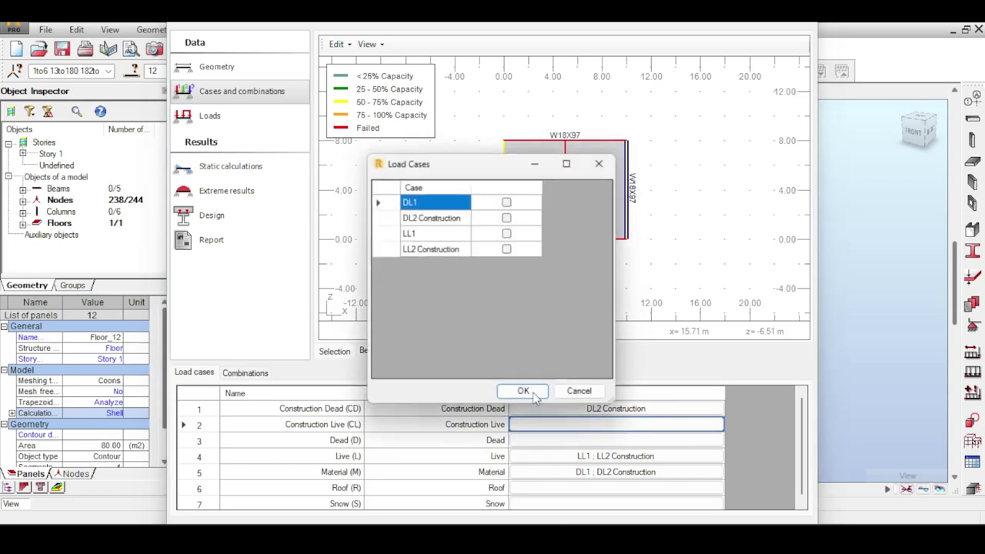
{"action": "left_click", "coordinate": [507, 234]}
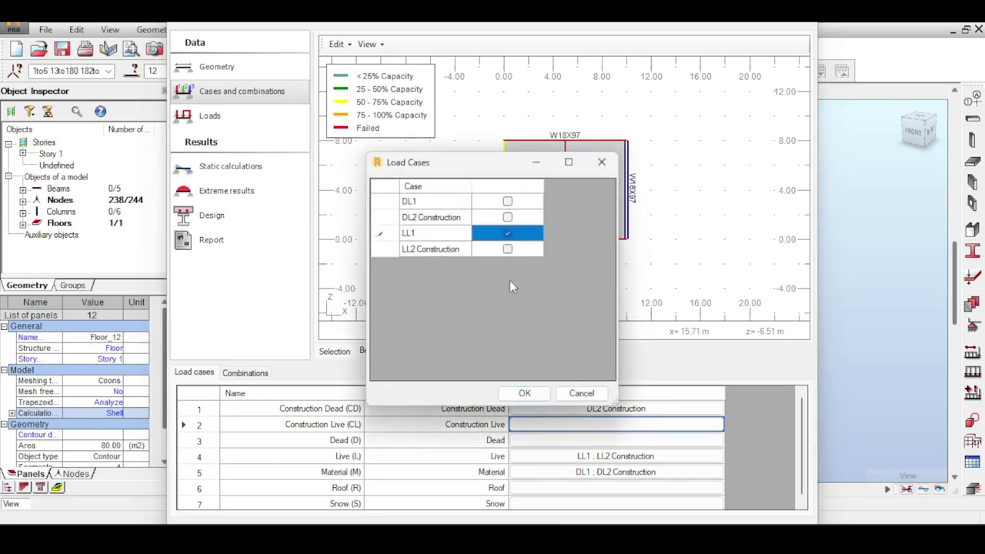
{"action": "left_click", "coordinate": [517, 394]}
{"action": "double_click", "coordinate": [531, 444]}
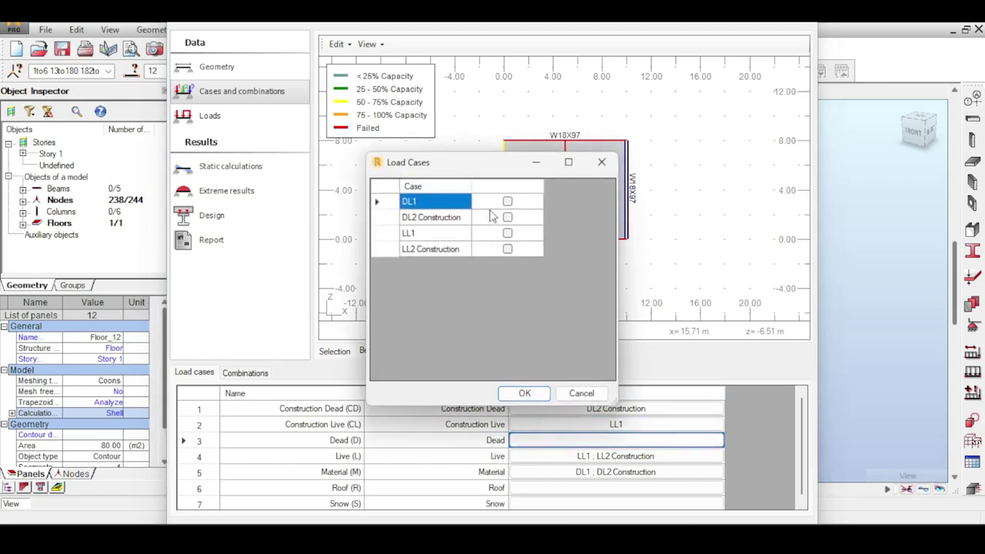
{"action": "left_click", "coordinate": [582, 393]}
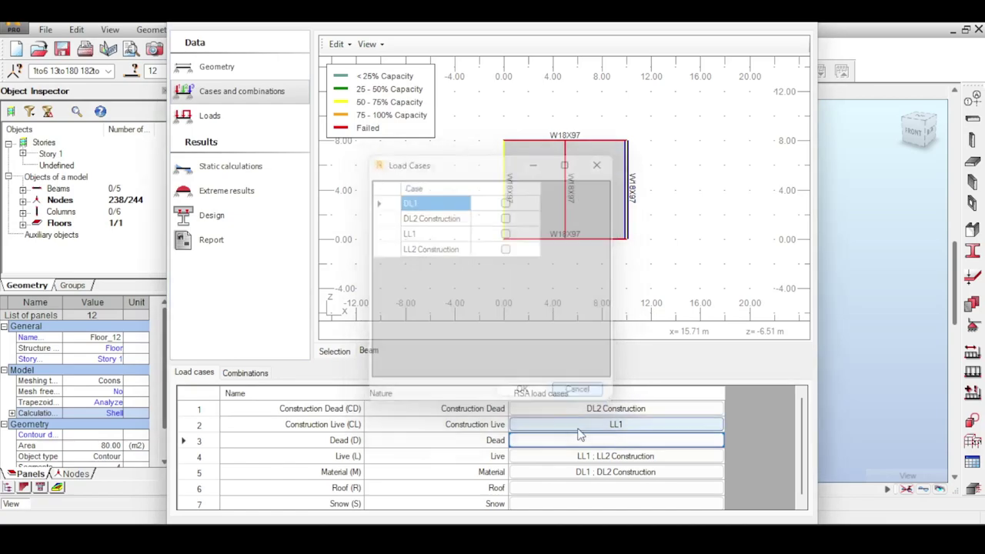
Correct the Construction Live (CL) case so that it uses LL2 Construction instead of LL1
{"action": "double_click", "coordinate": [579, 424]}
{"action": "left_click", "coordinate": [508, 233]}
{"action": "left_click", "coordinate": [513, 250]}
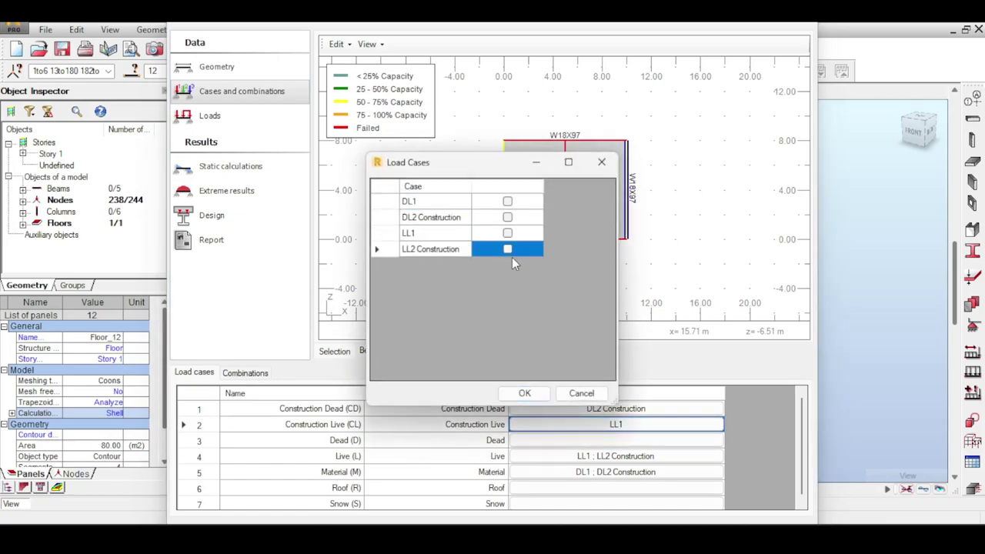
{"action": "left_click", "coordinate": [524, 393]}
Assign DL1 to the Dead (D) case and remove LL2 Construction from the Live (L) case, keeping only LL1
{"action": "double_click", "coordinate": [531, 440]}
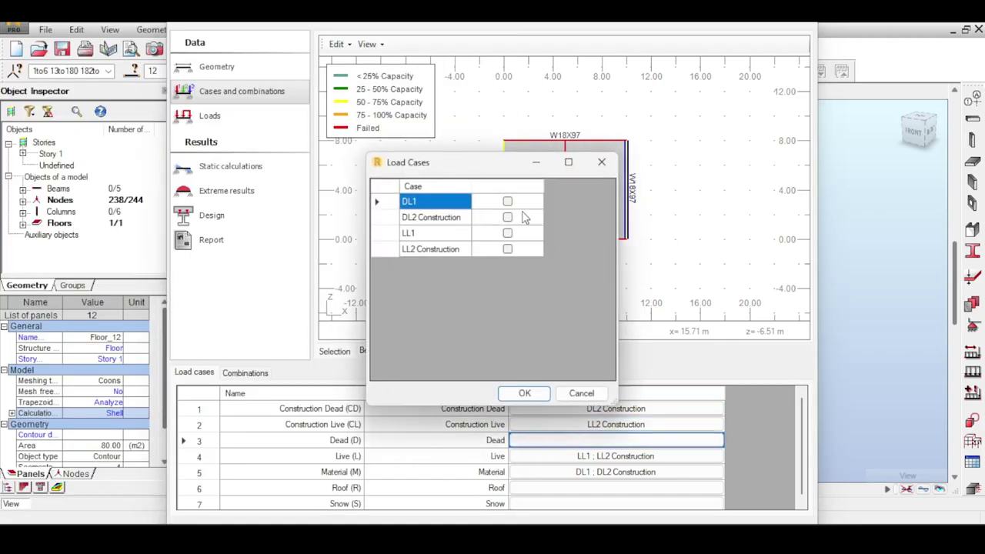
{"action": "left_click", "coordinate": [508, 201]}
{"action": "left_click", "coordinate": [524, 394]}
{"action": "left_click", "coordinate": [544, 455]}
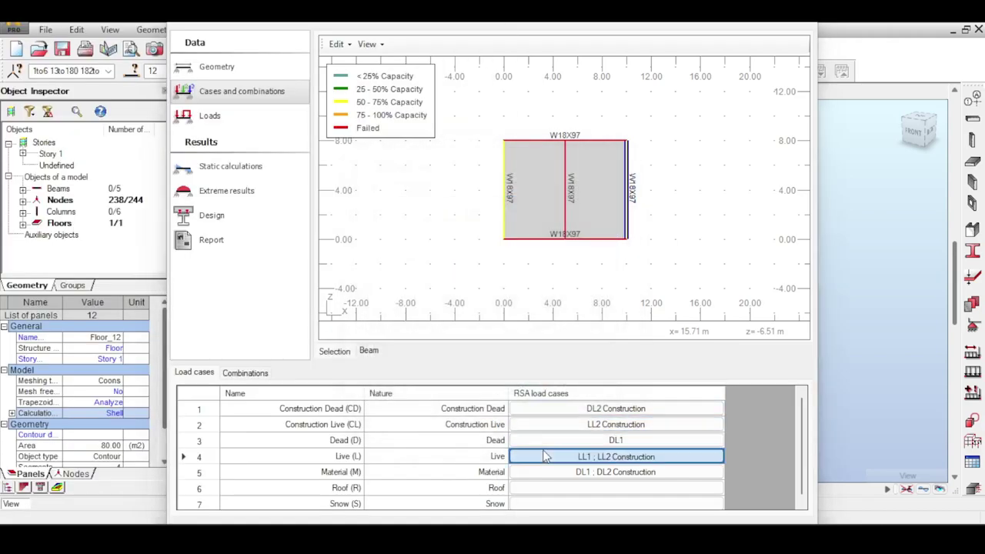
{"action": "double_click", "coordinate": [544, 455]}
{"action": "left_click", "coordinate": [508, 248]}
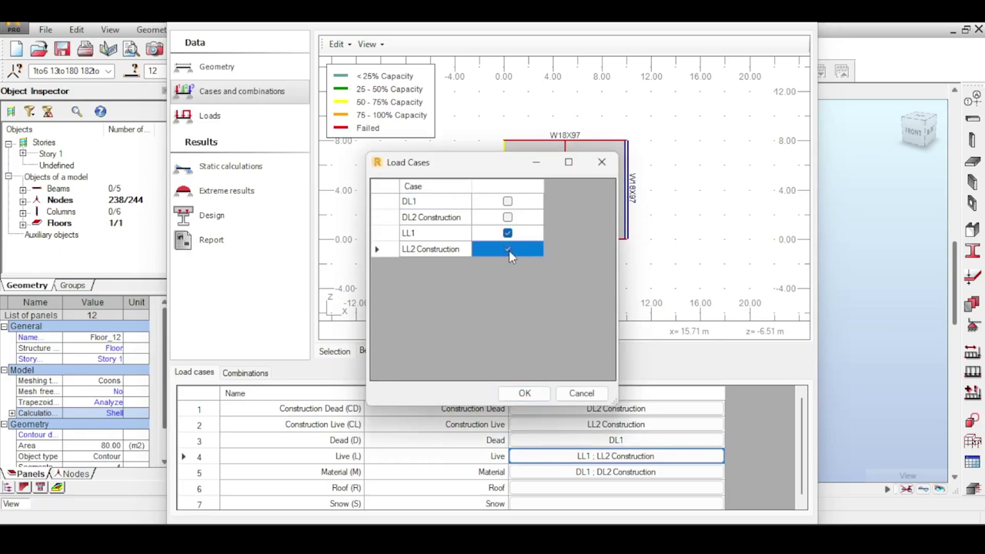
{"action": "left_click", "coordinate": [525, 393]}
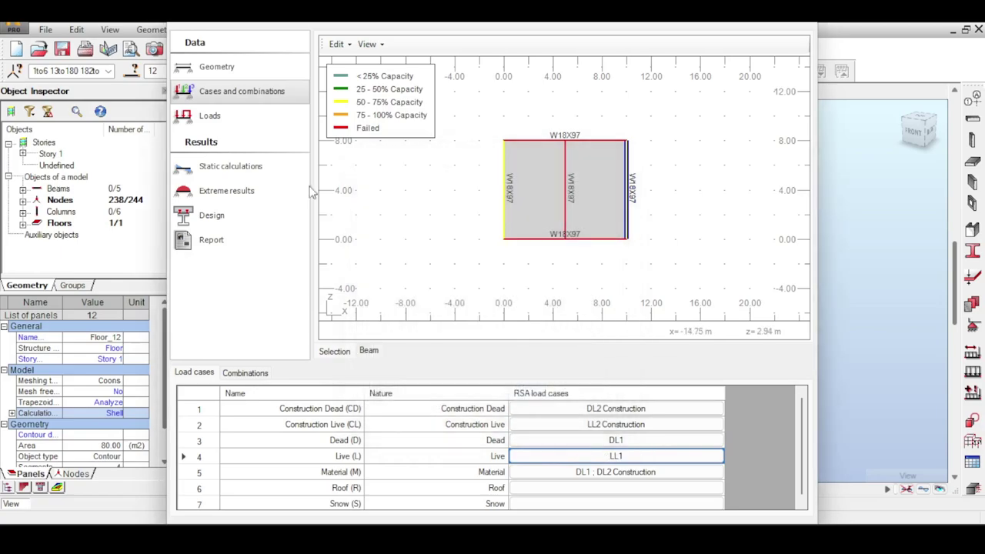
Review the edge beam's static, extreme and design results, and look through the design procedure options, keeping Pick Best Section
{"action": "left_click", "coordinate": [224, 166]}
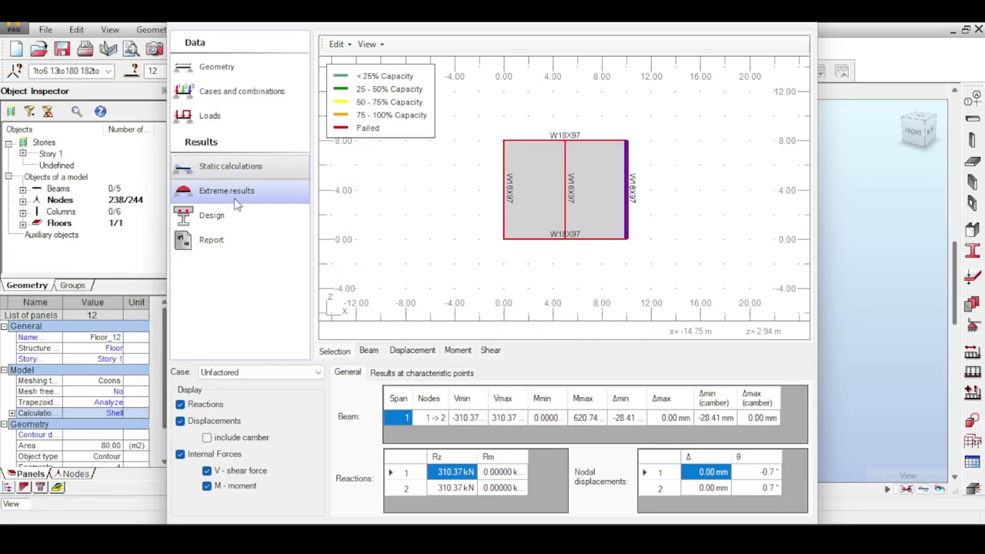
{"action": "left_click", "coordinate": [231, 194]}
{"action": "left_click", "coordinate": [230, 219]}
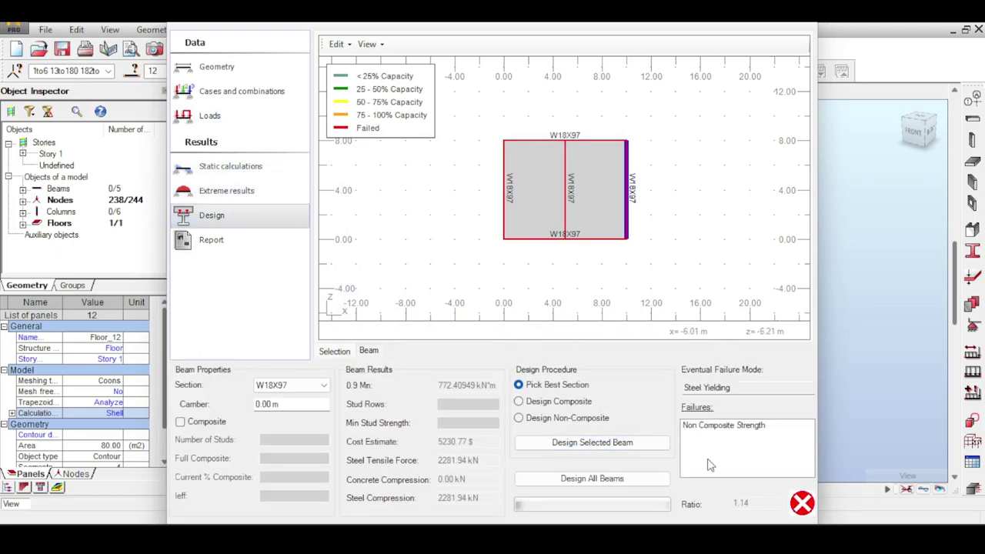
{"action": "scroll", "coordinate": [651, 316], "scroll_direction": "down", "scroll_amount": 1}
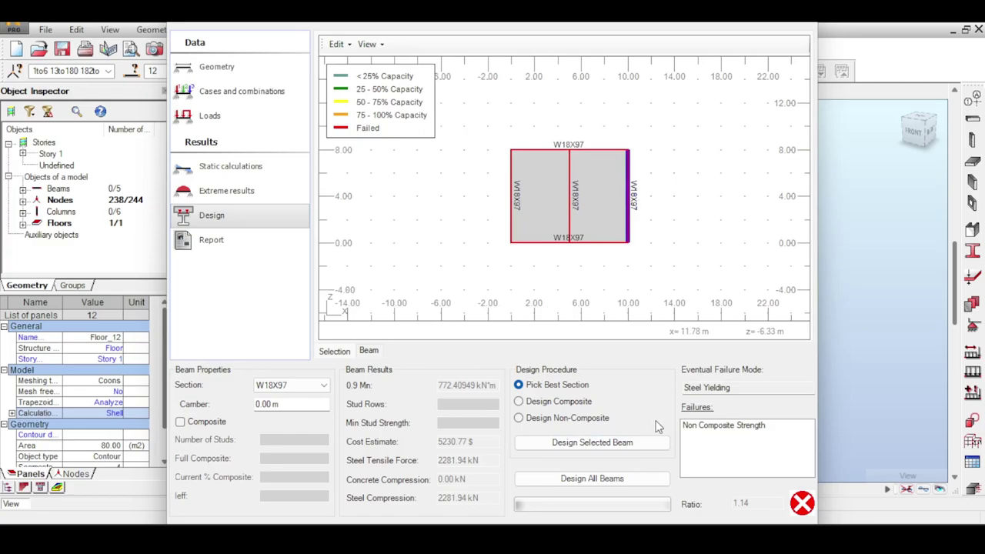
{"action": "left_click", "coordinate": [528, 405]}
{"action": "left_click", "coordinate": [529, 419]}
{"action": "left_click", "coordinate": [530, 387]}
{"action": "left_click_drag", "start_coordinate": [629, 27], "coordinate": [614, 27]}
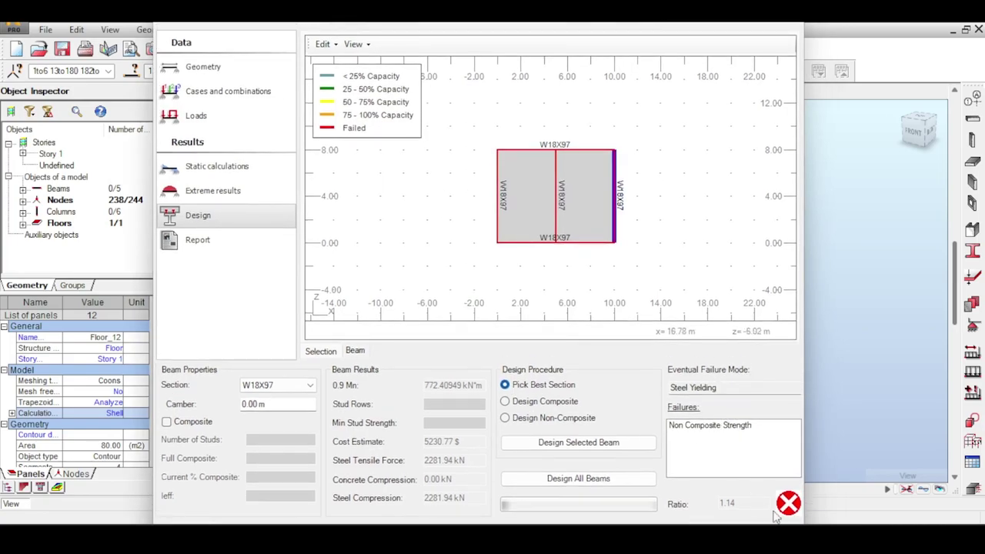
Compare the W18X97 edge beam's composite and non-composite design, and leave it set to composite
{"action": "left_click", "coordinate": [194, 423]}
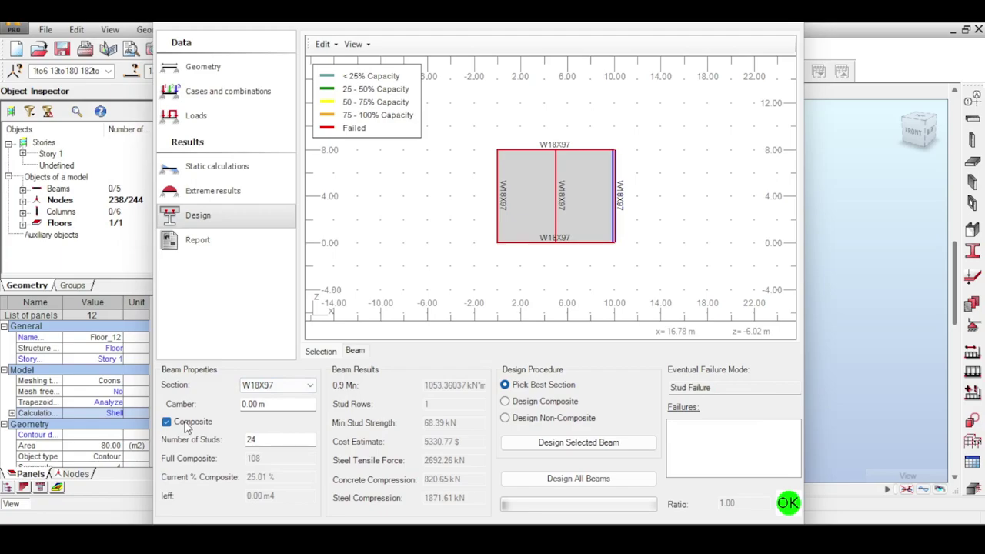
{"action": "left_click", "coordinate": [186, 425]}
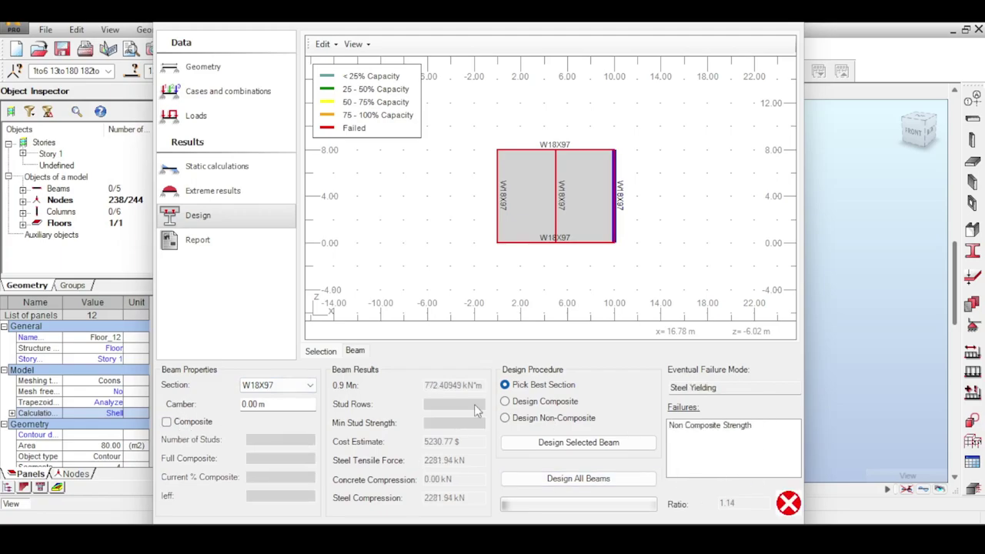
{"action": "left_click", "coordinate": [199, 425]}
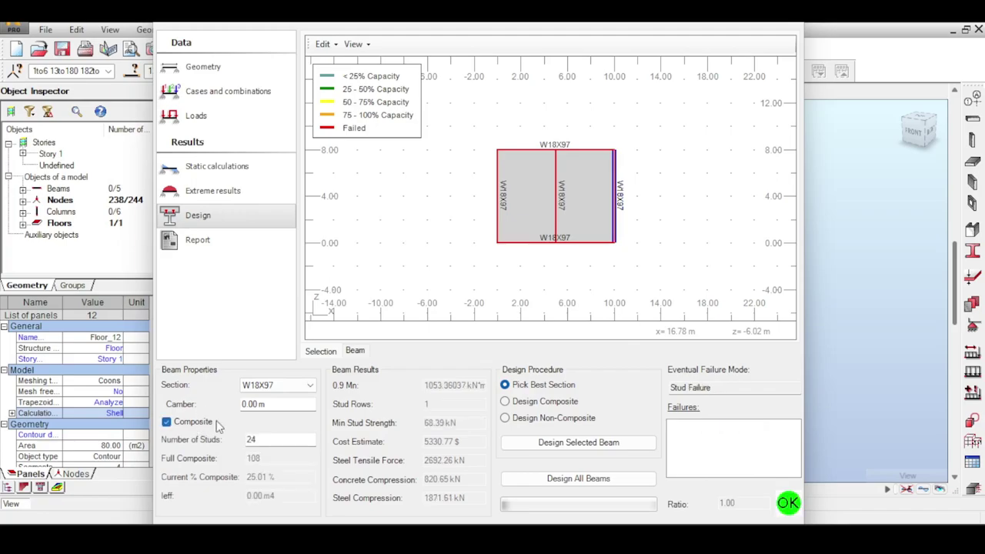
Try 23 studs on the composite edge beam and restore the number of studs to 24
{"action": "left_click", "coordinate": [271, 436]}
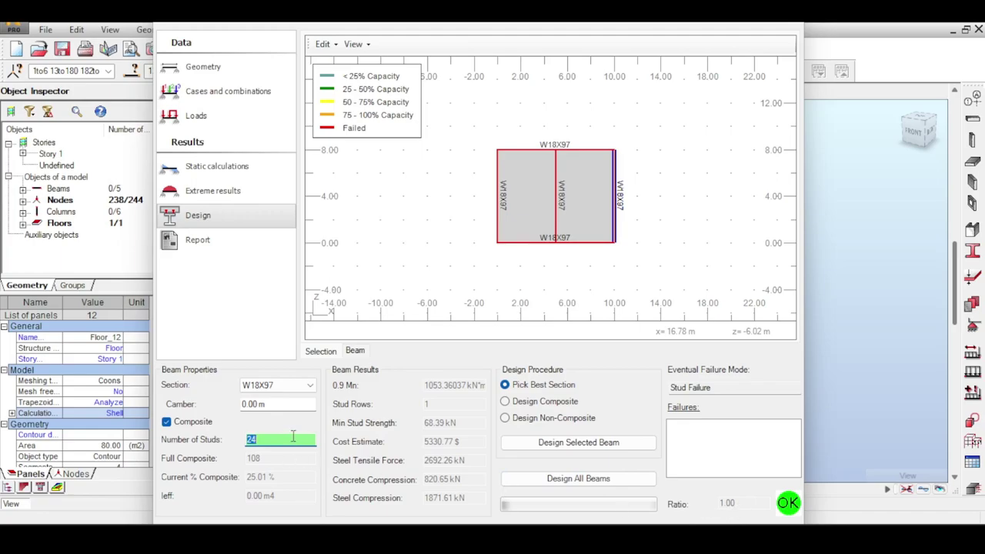
{"action": "type", "text": "23"}
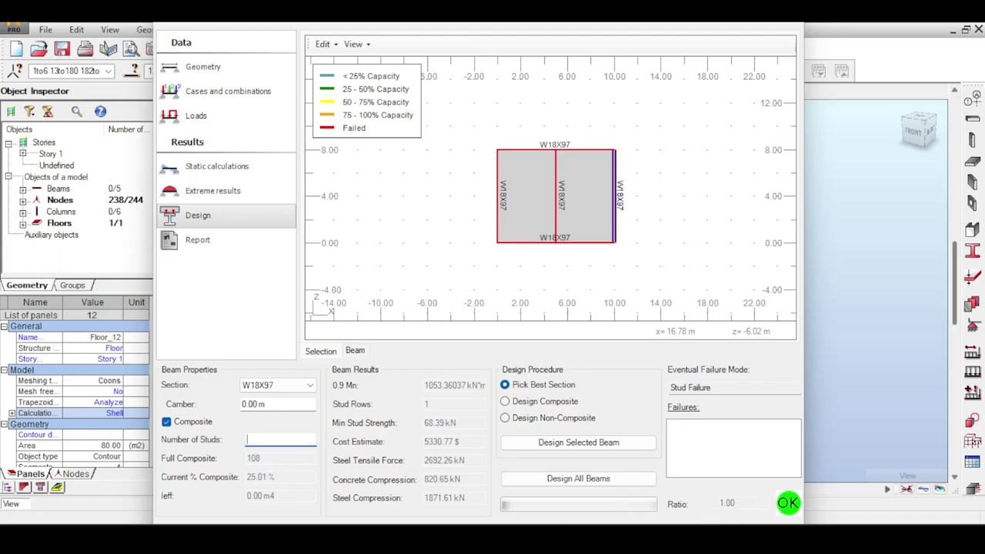
{"action": "key", "text": "Return"}
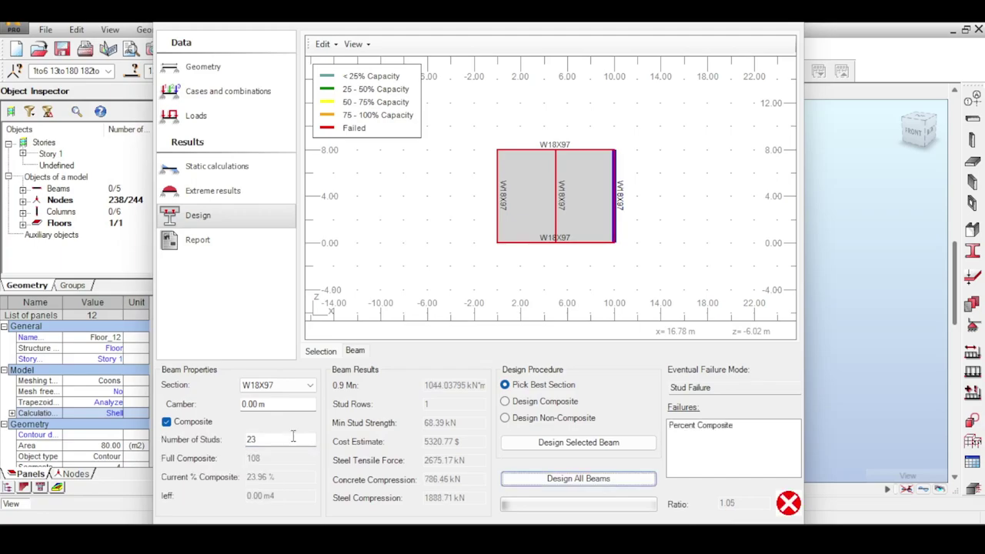
{"action": "left_click", "coordinate": [308, 386]}
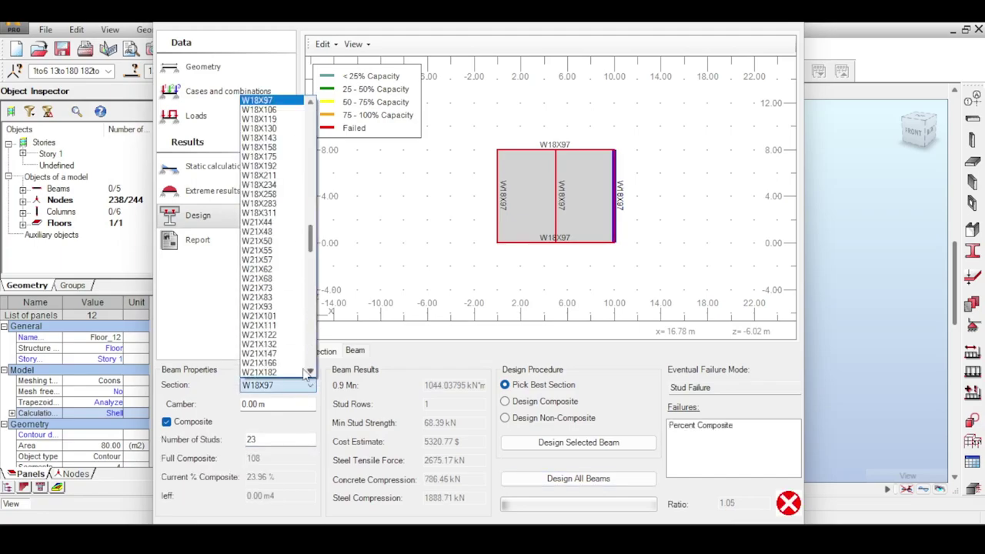
{"action": "left_click", "coordinate": [277, 374]}
{"action": "left_click", "coordinate": [268, 437]}
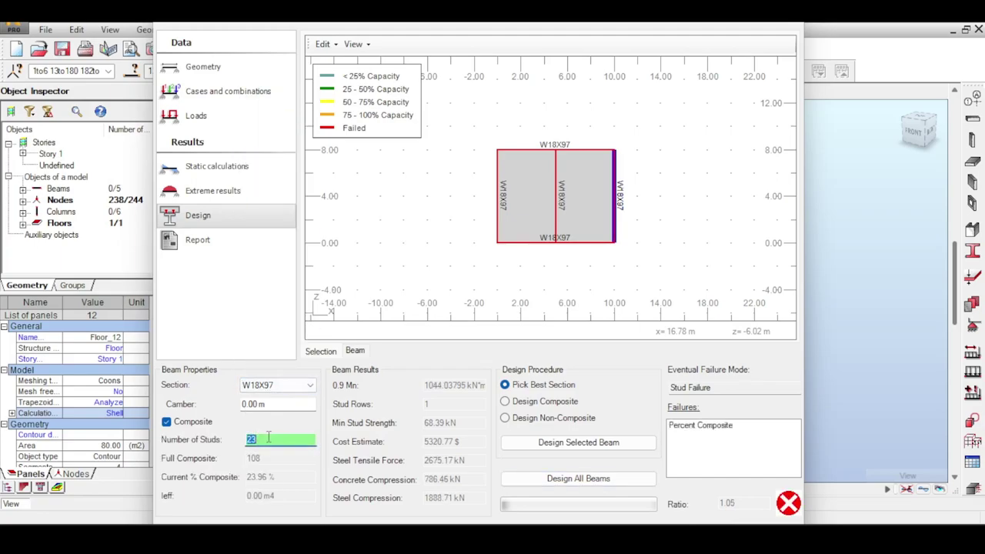
{"action": "key", "text": "Return"}
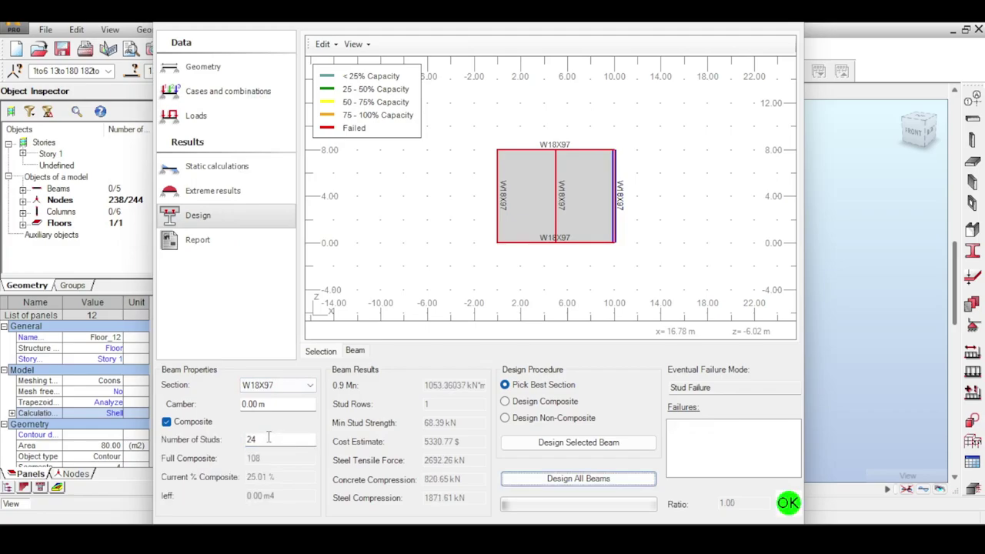
{"action": "left_click", "coordinate": [599, 489]}
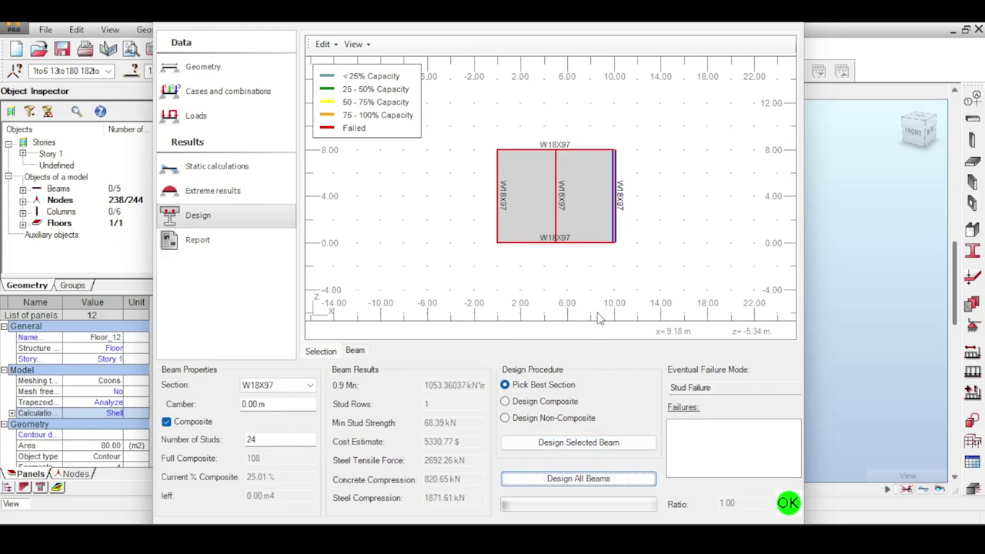
{"action": "left_click", "coordinate": [622, 178]}
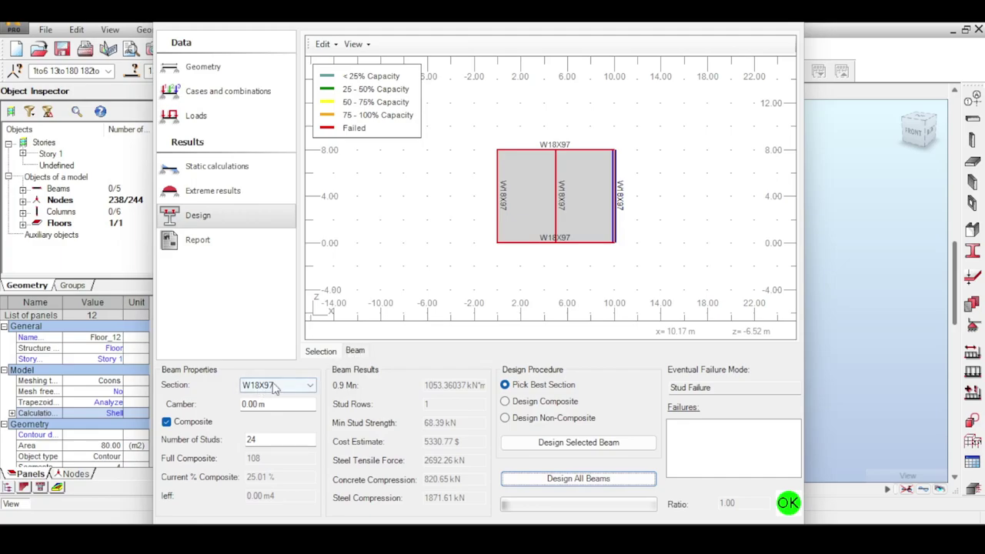
{"action": "left_click", "coordinate": [567, 480]}
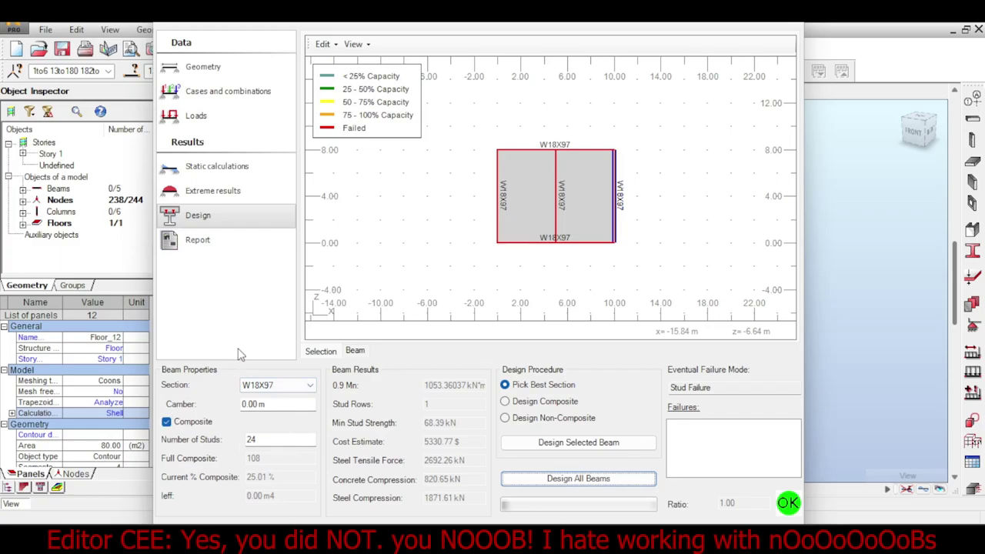
Generate the beam report with cases and combinations, design settings, design results and the studs drawing also included
{"action": "left_click", "coordinate": [223, 242]}
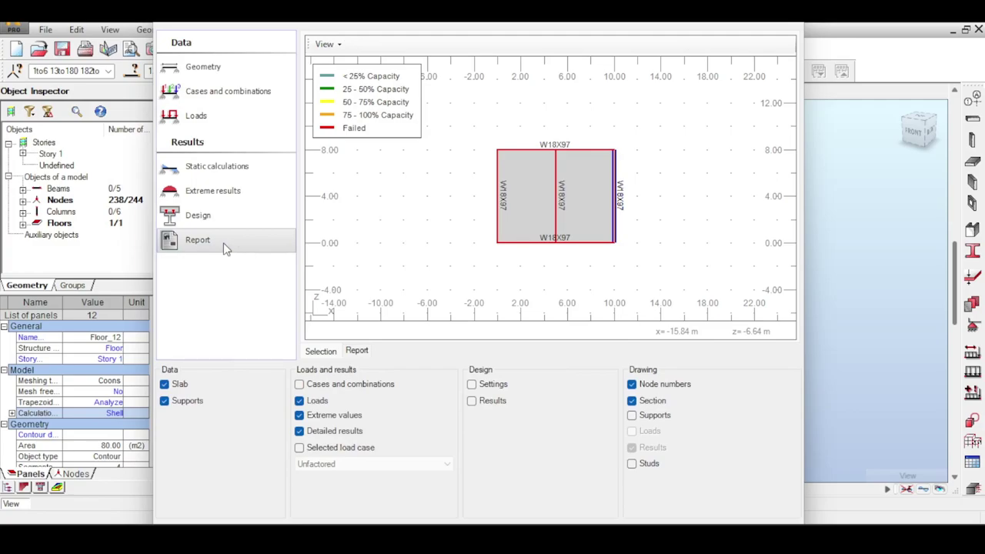
{"action": "left_click", "coordinate": [497, 401]}
{"action": "left_click", "coordinate": [307, 386]}
{"action": "left_click", "coordinate": [637, 463]}
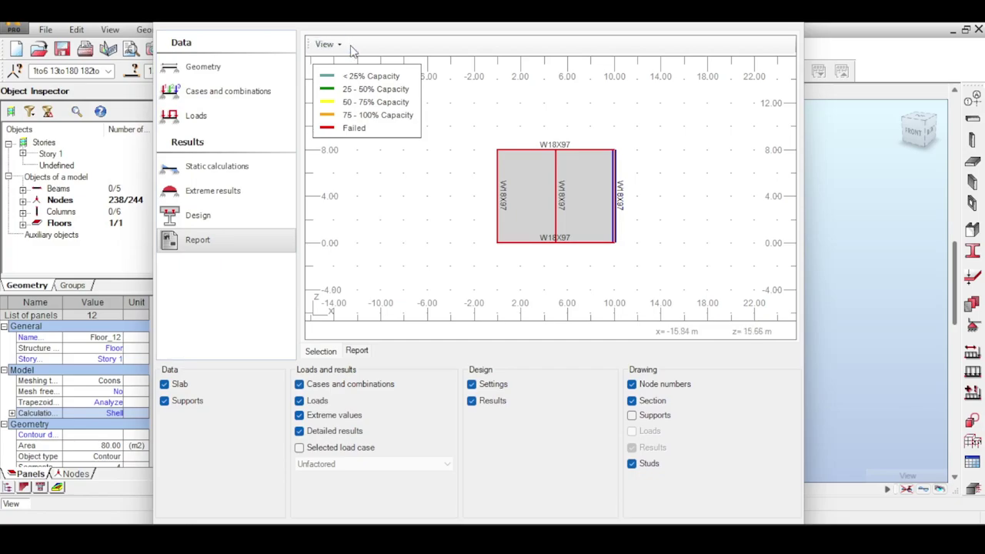
{"action": "left_click", "coordinate": [357, 351]}
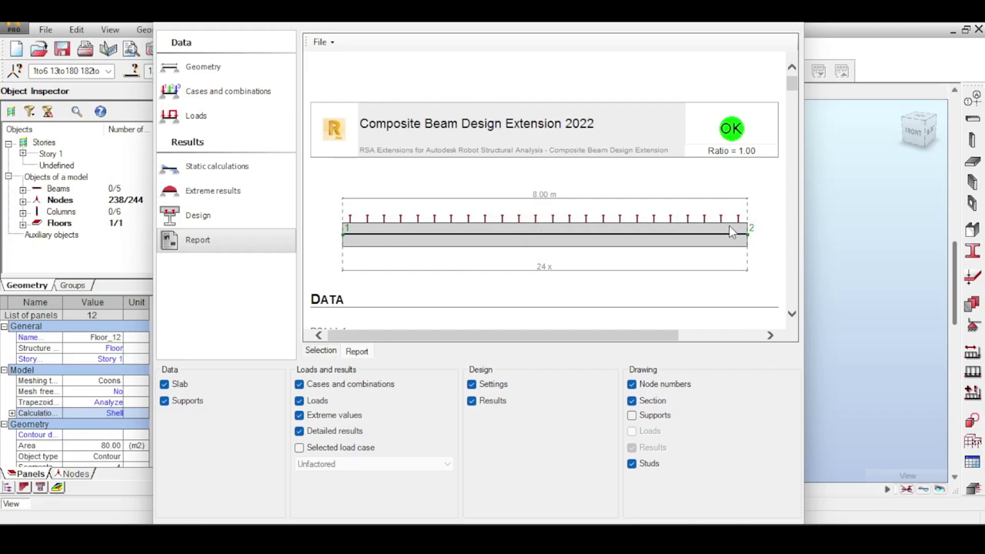
Examine the beam report's stud layout, material and section data, design checks, supports, load combinations and linear loads
{"action": "scroll", "coordinate": [730, 227], "scroll_direction": "down", "scroll_amount": 1}
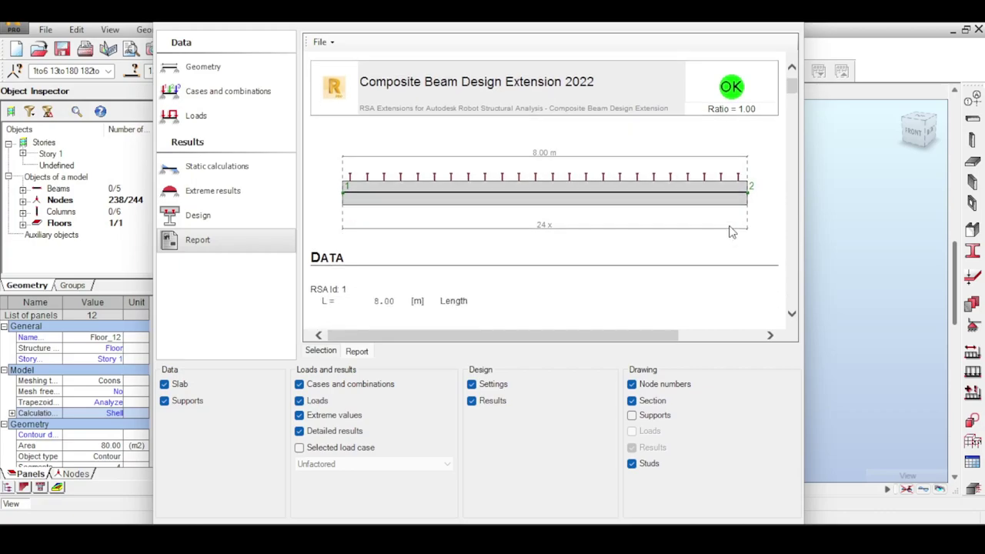
{"action": "scroll", "coordinate": [729, 232], "scroll_direction": "down", "scroll_amount": 2}
{"action": "scroll", "coordinate": [726, 231], "scroll_direction": "up", "scroll_amount": 3}
{"action": "scroll", "coordinate": [699, 227], "scroll_direction": "down", "scroll_amount": 4}
{"action": "scroll", "coordinate": [697, 225], "scroll_direction": "down", "scroll_amount": 9}
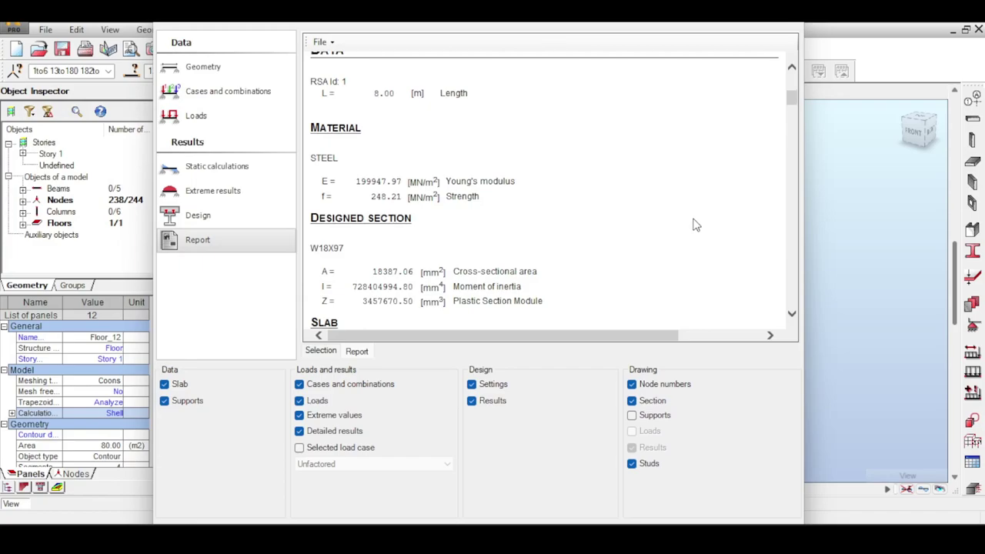
{"action": "scroll", "coordinate": [692, 224], "scroll_direction": "down", "scroll_amount": 8}
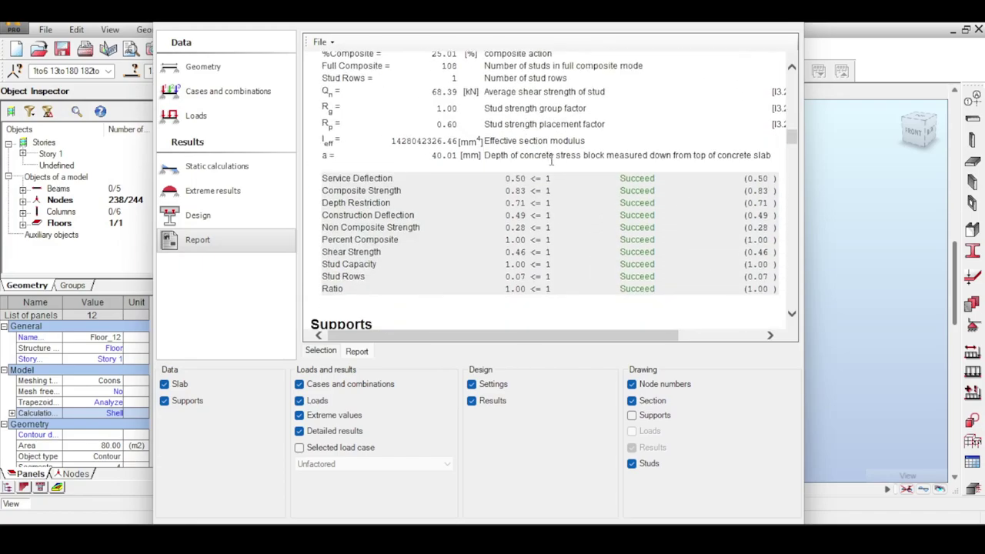
{"action": "left_click_drag", "start_coordinate": [608, 179], "coordinate": [664, 293]}
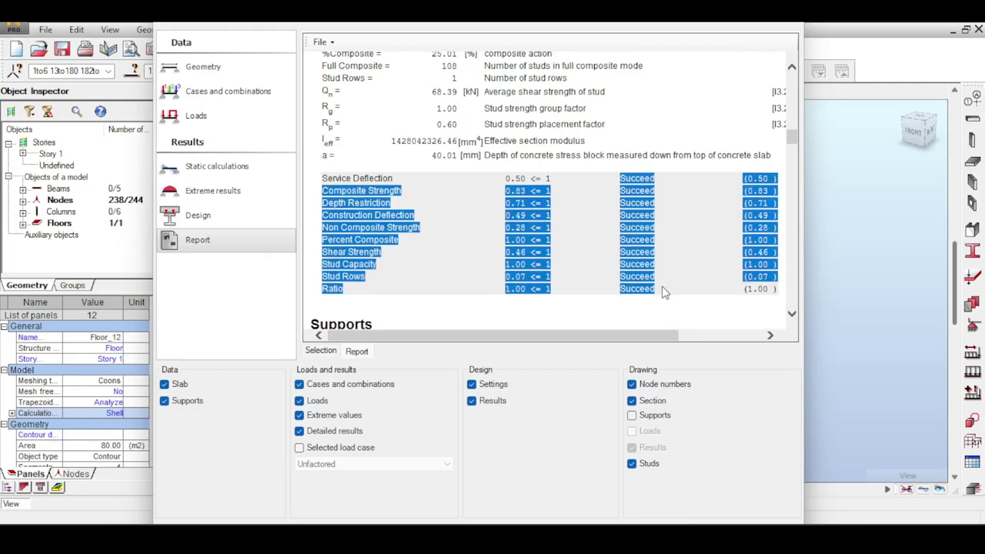
{"action": "left_click", "coordinate": [351, 244]}
{"action": "triple_click", "coordinate": [327, 267]}
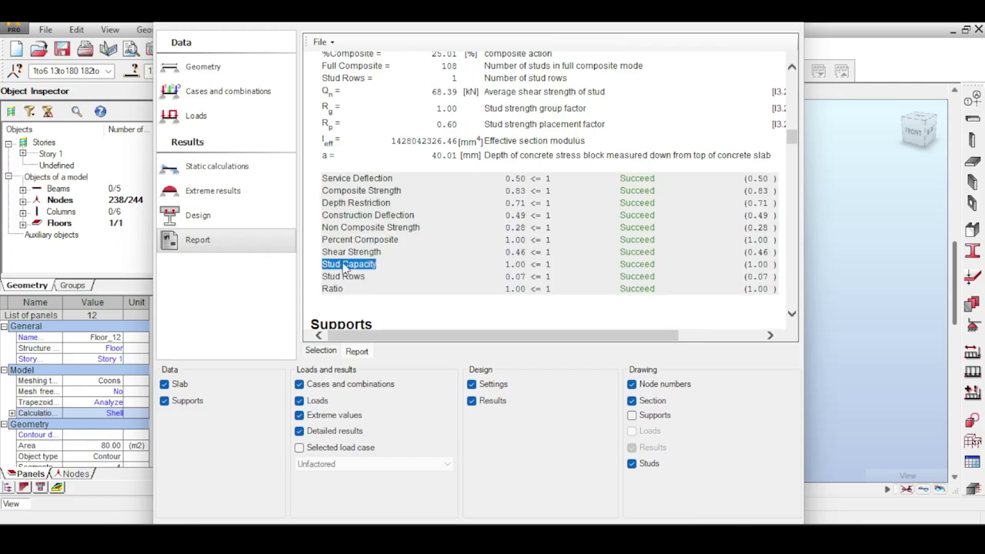
{"action": "scroll", "coordinate": [373, 251], "scroll_direction": "down", "scroll_amount": 9}
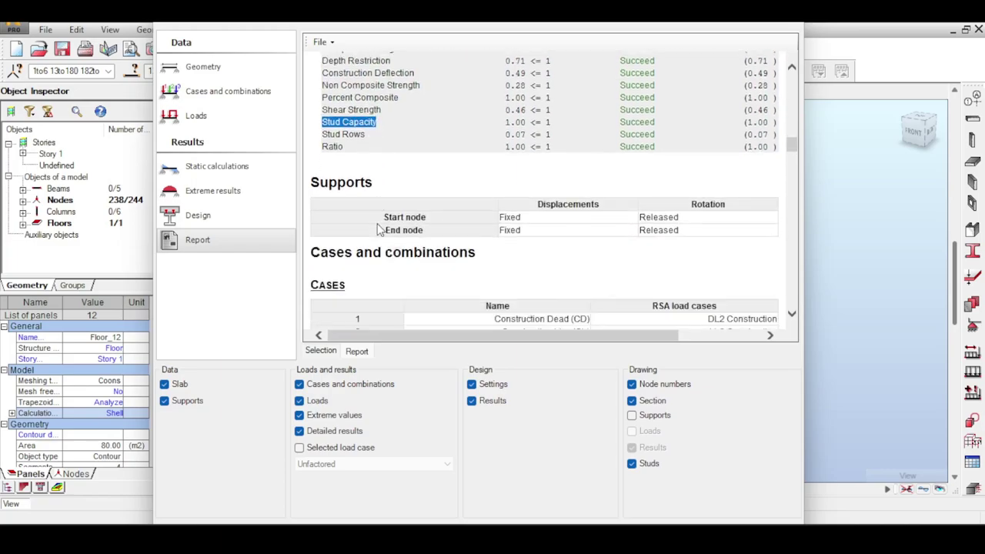
{"action": "scroll", "coordinate": [377, 210], "scroll_direction": "down", "scroll_amount": 5}
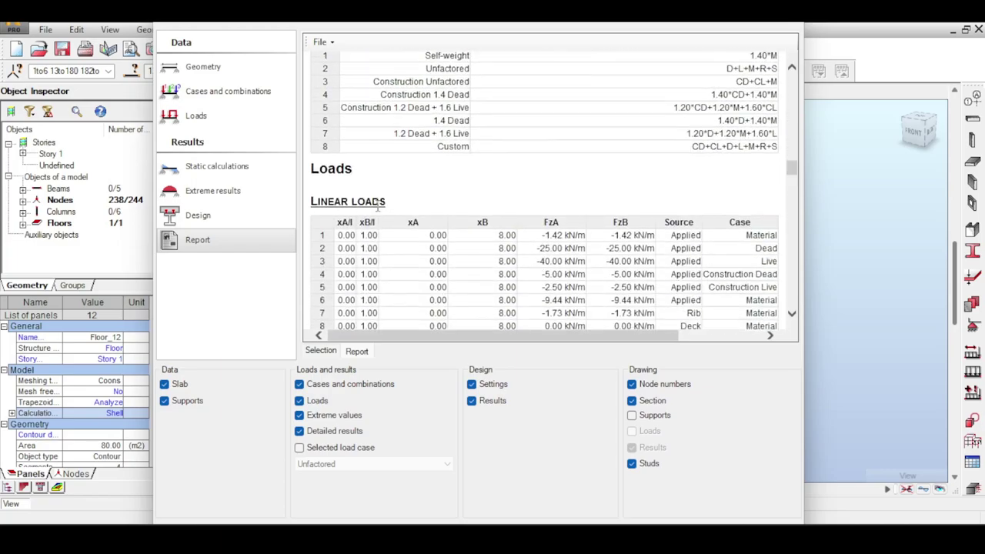
Reopen the beam report and check which export, save and print options it offers
{"action": "scroll", "coordinate": [377, 204], "scroll_direction": "down", "scroll_amount": 3}
{"action": "scroll", "coordinate": [377, 204], "scroll_direction": "down", "scroll_amount": 3}
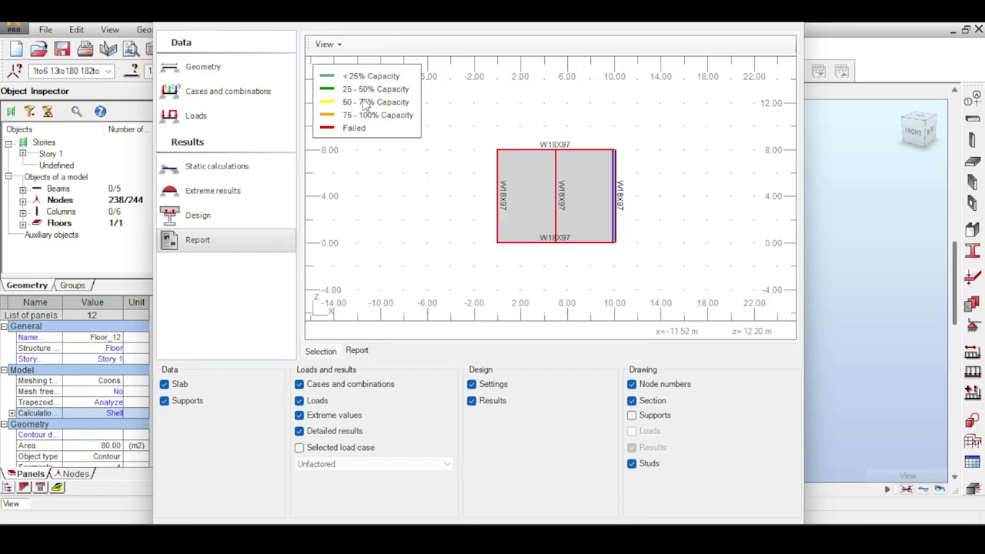
{"action": "left_click", "coordinate": [352, 353]}
{"action": "scroll", "coordinate": [440, 220], "scroll_direction": "down", "scroll_amount": 10}
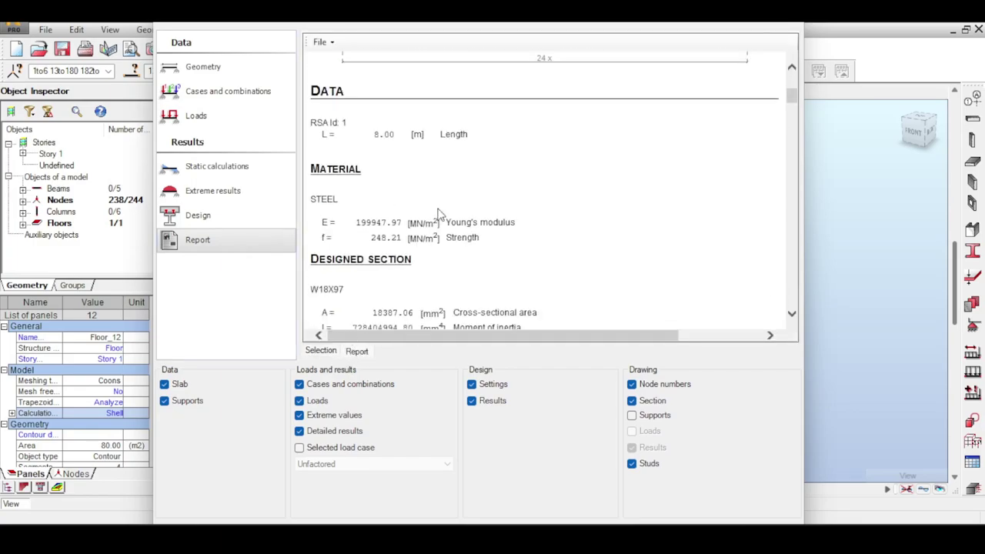
{"action": "left_click", "coordinate": [321, 43]}
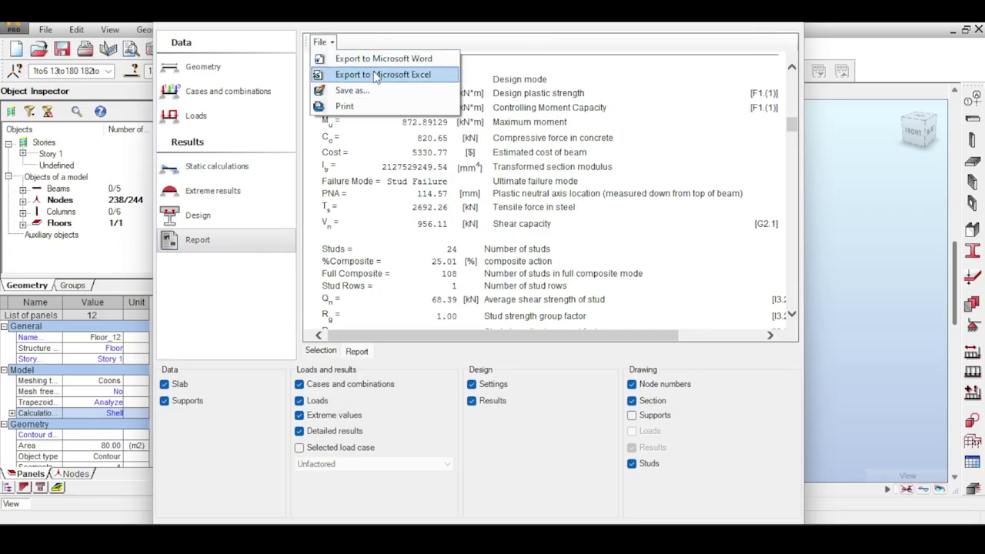
{"action": "left_click", "coordinate": [616, 175]}
Examine the report's linear loads, internal forces, beam displacements, reactions, extreme values, and camber, cost and stud design settings
{"action": "scroll", "coordinate": [616, 181], "scroll_direction": "down", "scroll_amount": 15}
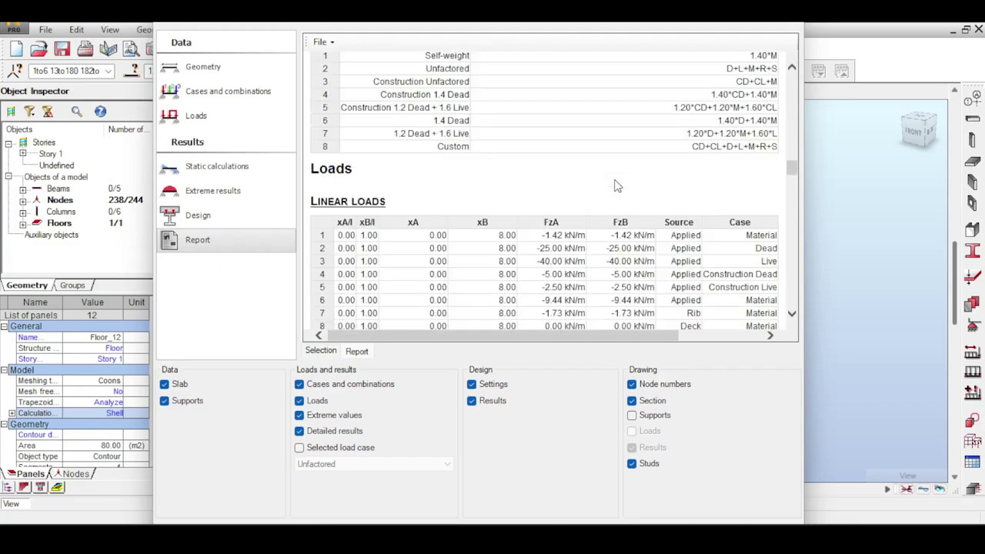
{"action": "scroll", "coordinate": [614, 184], "scroll_direction": "down", "scroll_amount": 20}
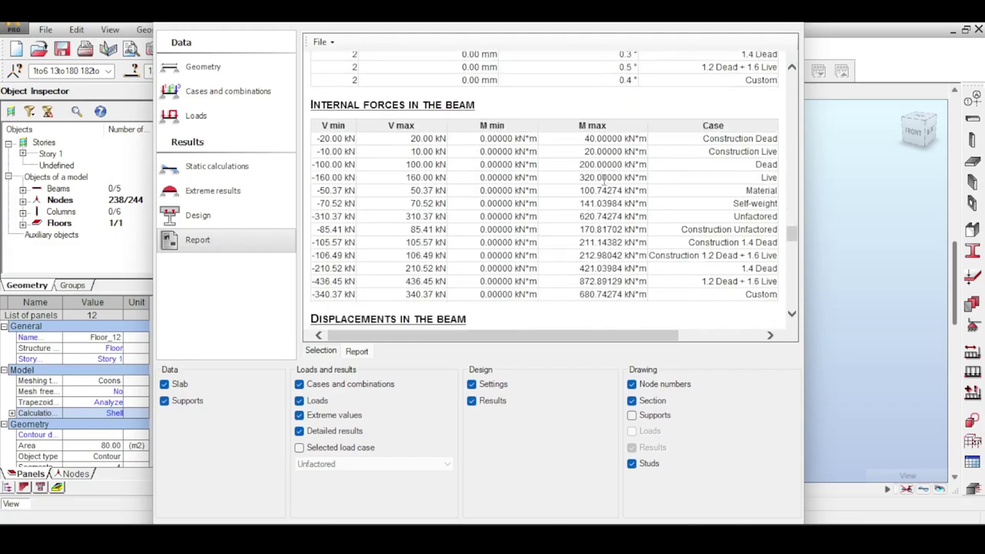
{"action": "scroll", "coordinate": [605, 184], "scroll_direction": "down", "scroll_amount": 10}
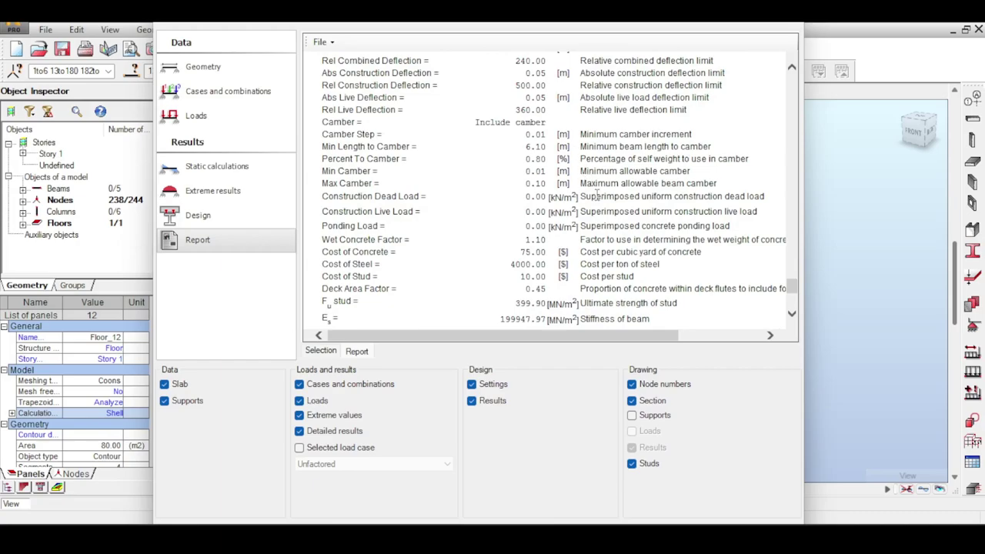
{"action": "scroll", "coordinate": [597, 195], "scroll_direction": "down", "scroll_amount": 6}
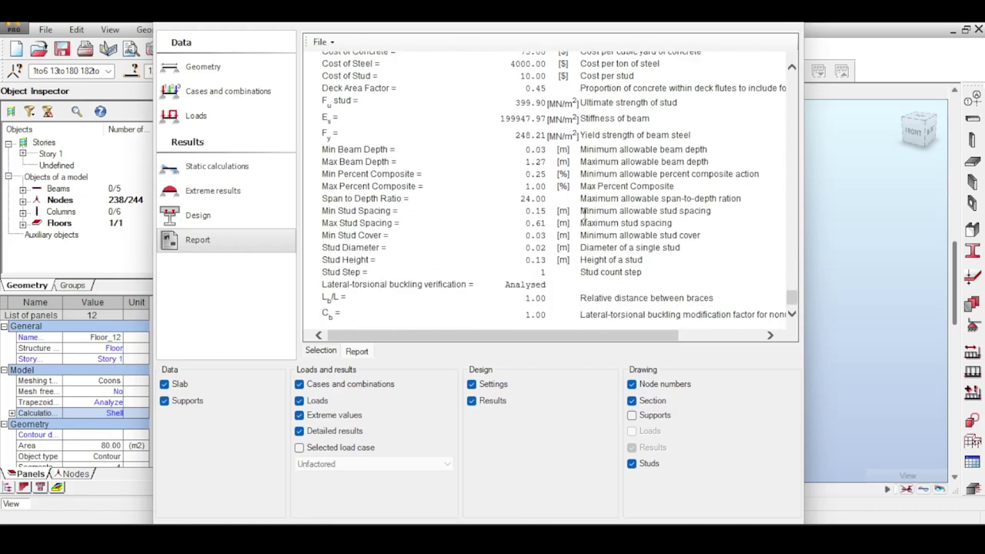
{"action": "scroll", "coordinate": [582, 218], "scroll_direction": "up", "scroll_amount": 8}
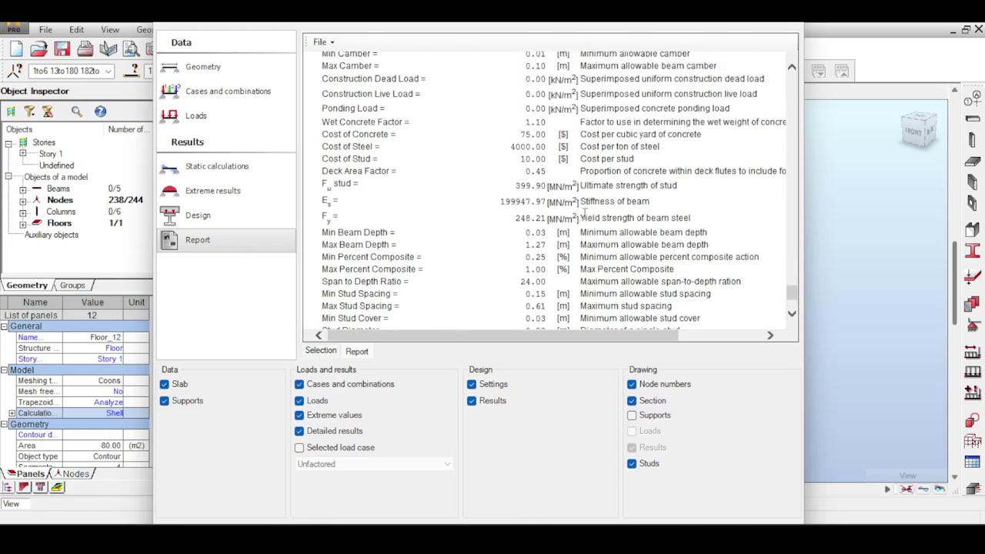
{"action": "scroll", "coordinate": [548, 229], "scroll_direction": "up", "scroll_amount": 8}
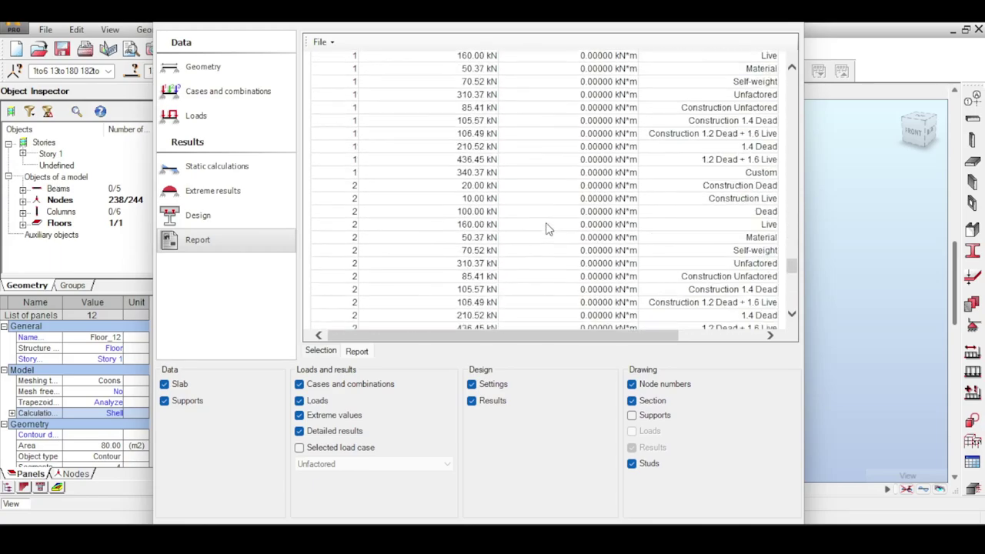
{"action": "scroll", "coordinate": [548, 229], "scroll_direction": "up", "scroll_amount": 12}
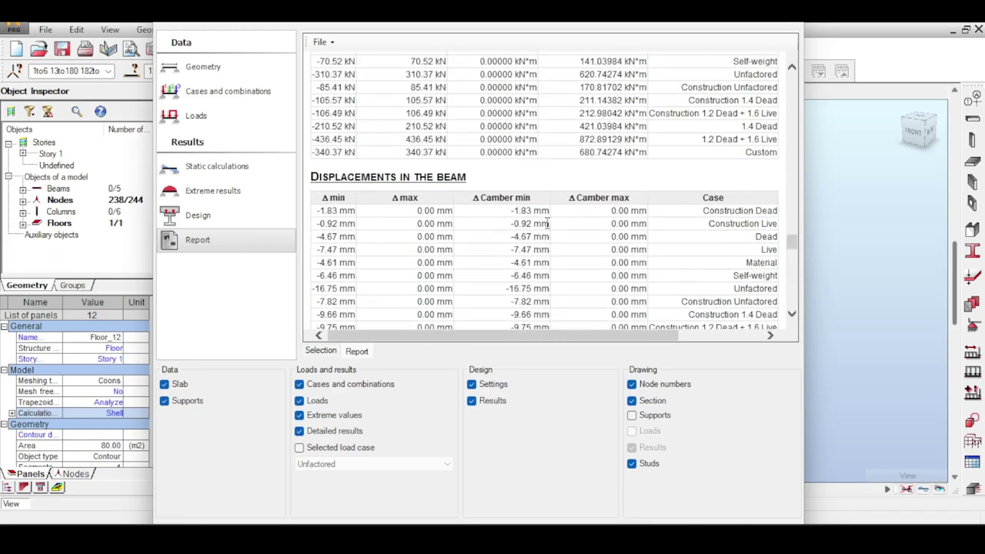
{"action": "scroll", "coordinate": [548, 228], "scroll_direction": "up", "scroll_amount": 15}
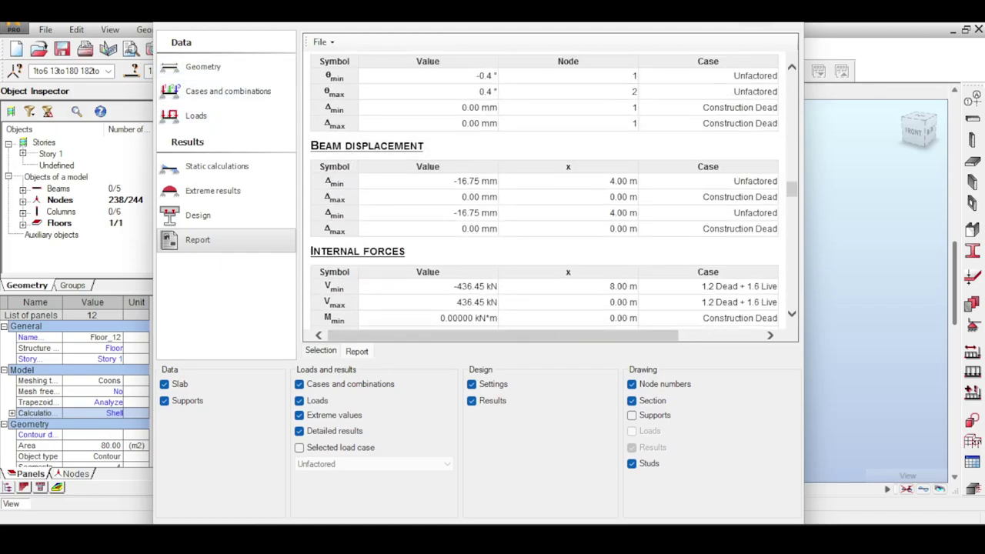
Review the edge beam's line loads, static calculation results for the Unfactored case, design results, and beam and slab geometry
{"action": "left_click", "coordinate": [247, 67]}
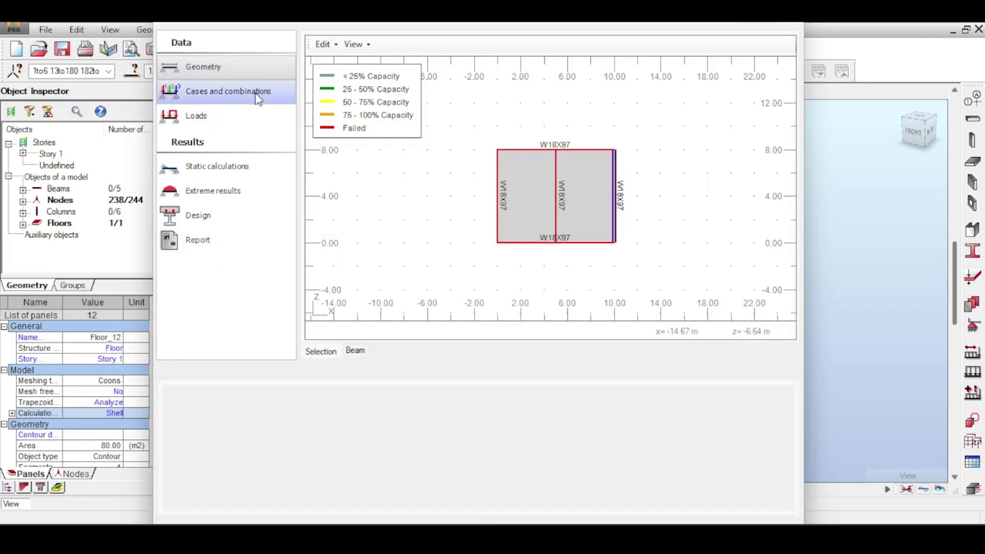
{"action": "left_click", "coordinate": [231, 117]}
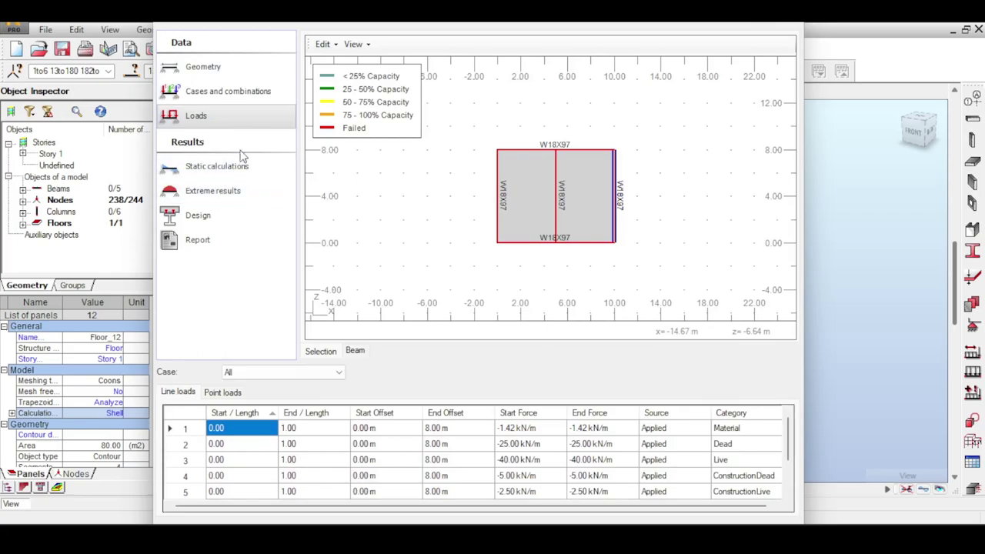
{"action": "left_click", "coordinate": [251, 164]}
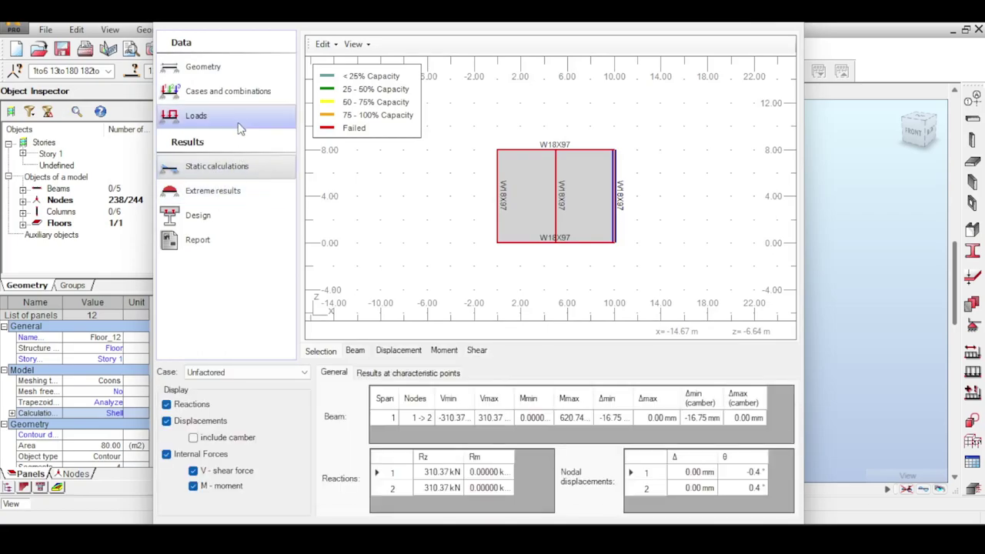
{"action": "left_click", "coordinate": [220, 216]}
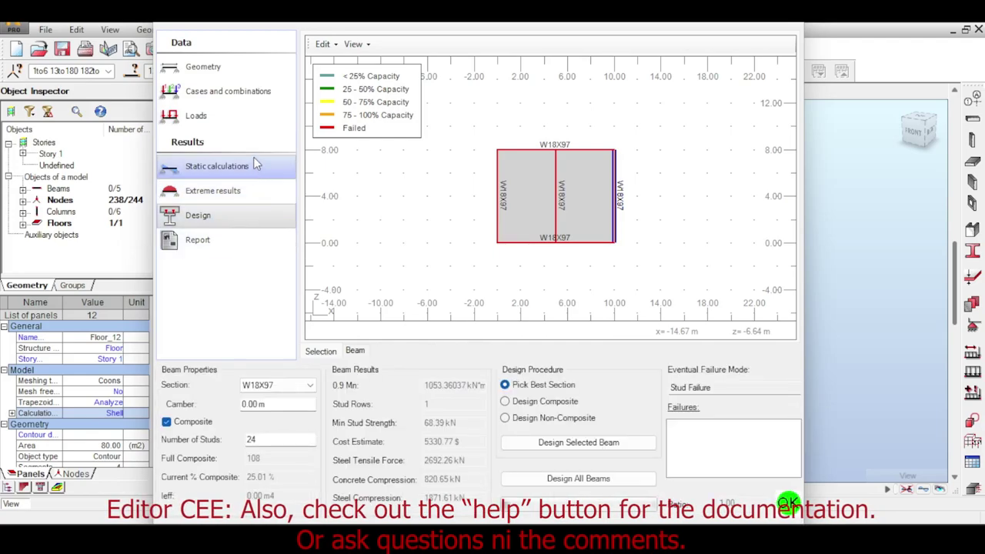
{"action": "left_click", "coordinate": [251, 66]}
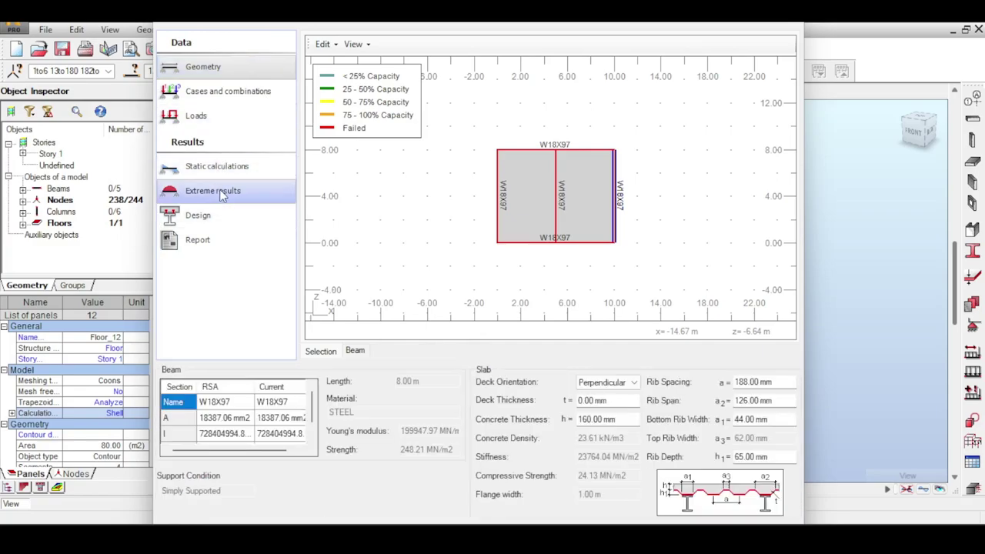
{"action": "left_click", "coordinate": [229, 215]}
Return to the stud layout in the beam report and move the extension window aside to uncover the structural model
{"action": "left_click", "coordinate": [228, 236]}
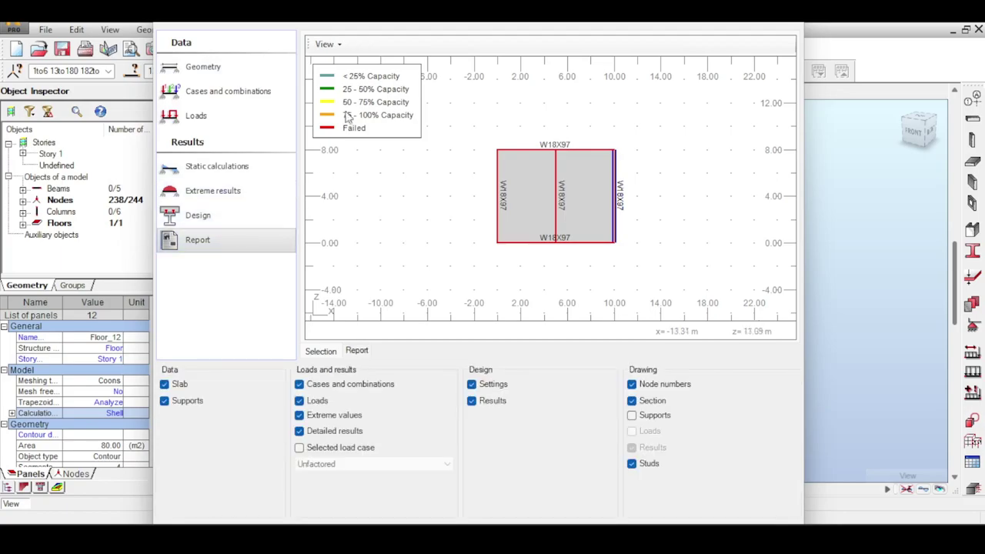
{"action": "left_click", "coordinate": [364, 351]}
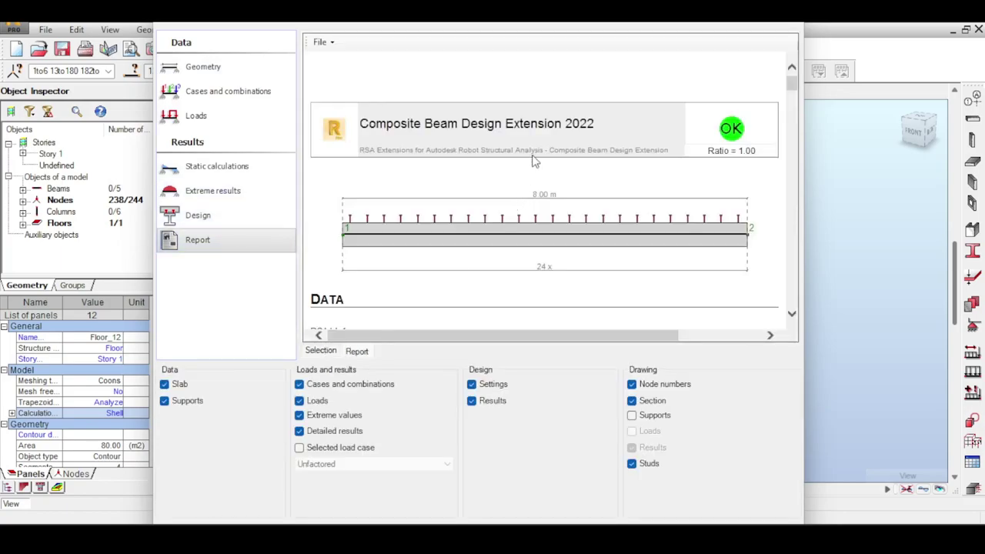
{"action": "scroll", "coordinate": [536, 161], "scroll_direction": "down", "scroll_amount": 1}
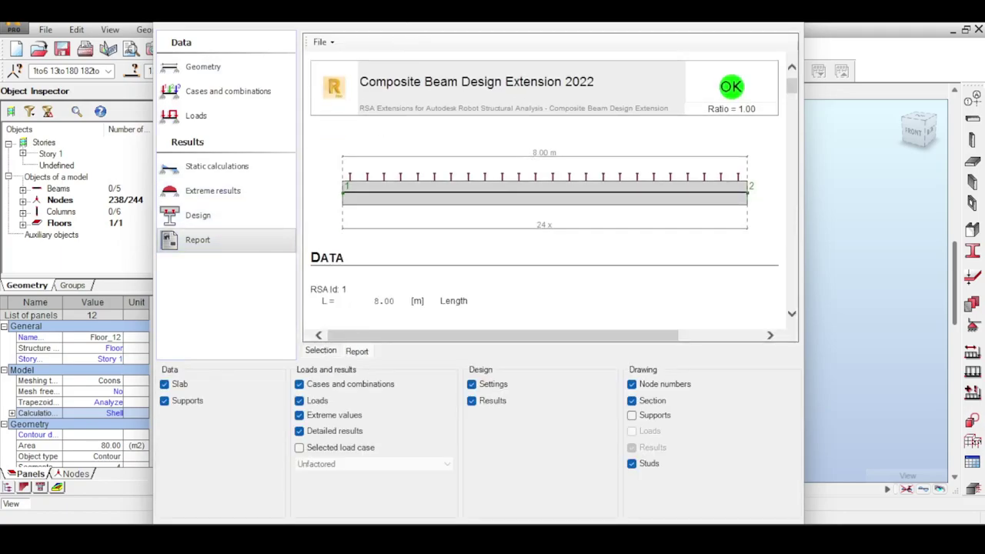
{"action": "left_click_drag", "start_coordinate": [513, 29], "coordinate": [719, 86]}
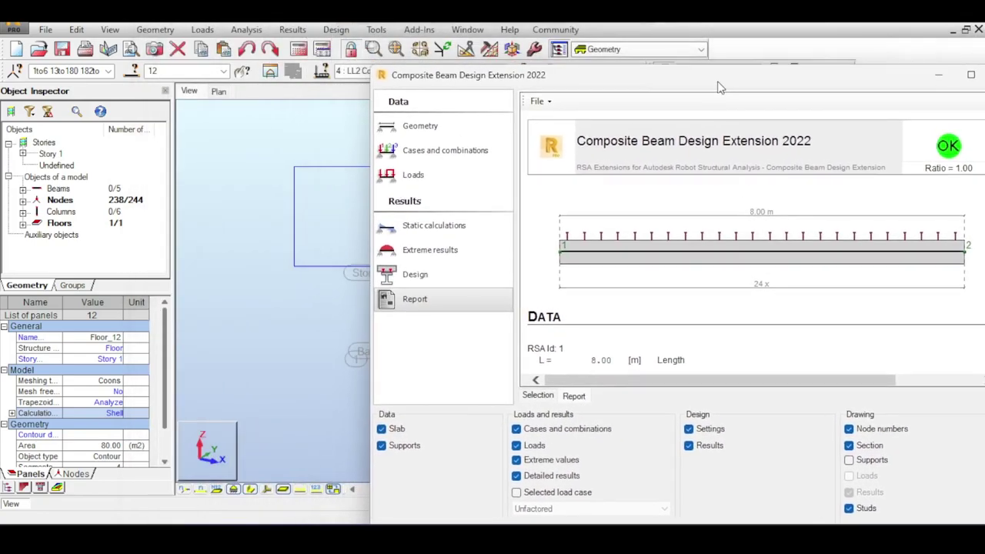